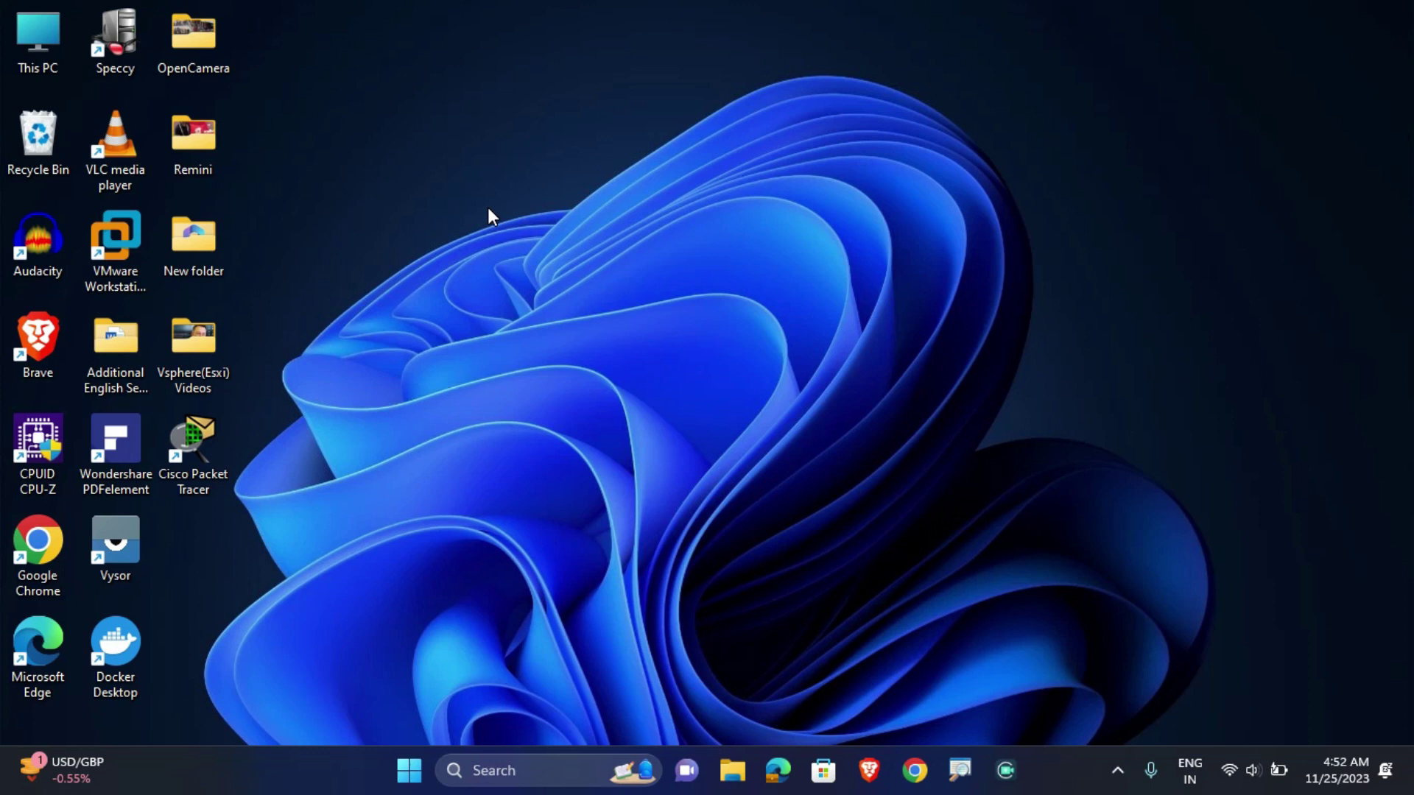
{"action": "right_click", "coordinate": [444, 129]}
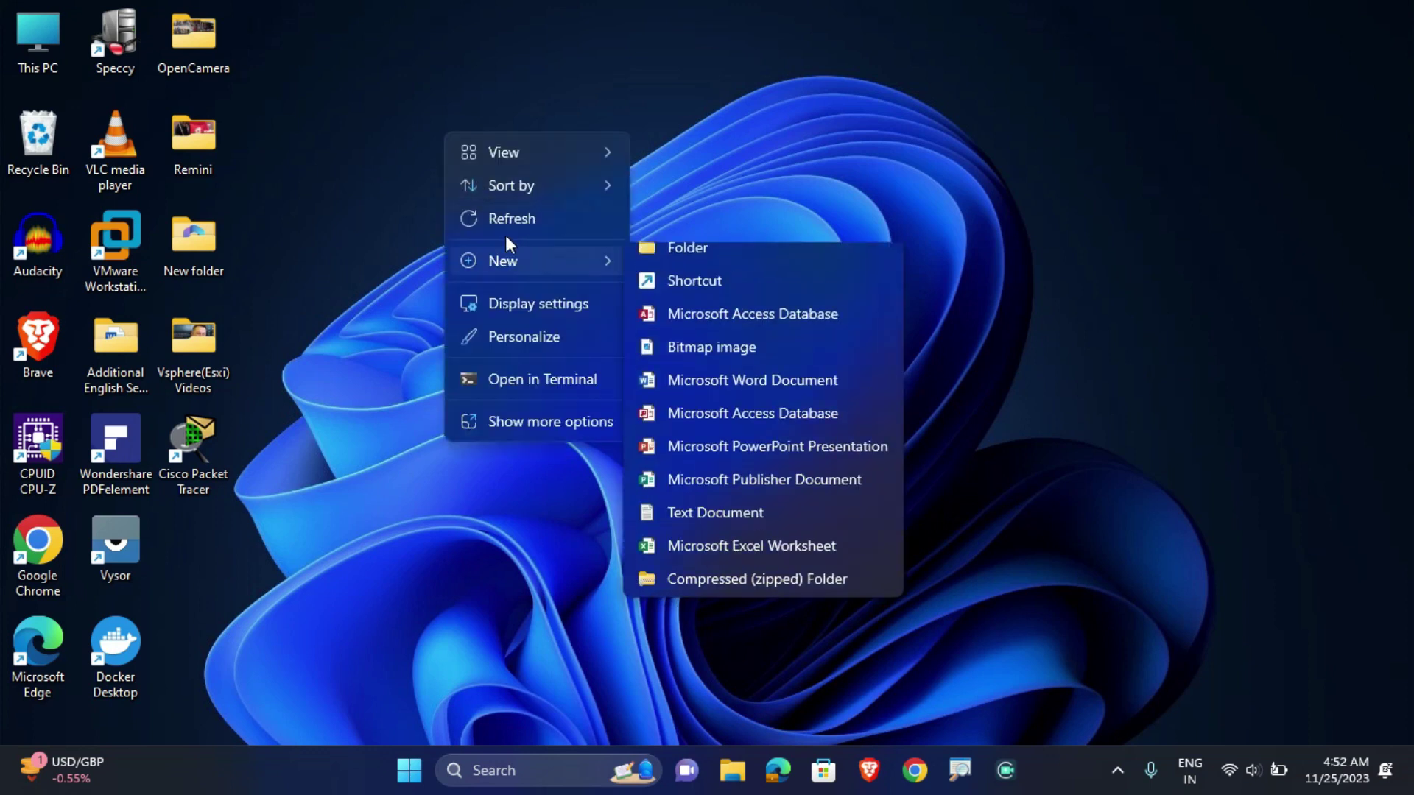
{"action": "left_click", "coordinate": [505, 222]}
{"action": "right_click", "coordinate": [466, 191]}
{"action": "left_click", "coordinate": [520, 270]}
{"action": "right_click", "coordinate": [462, 149]}
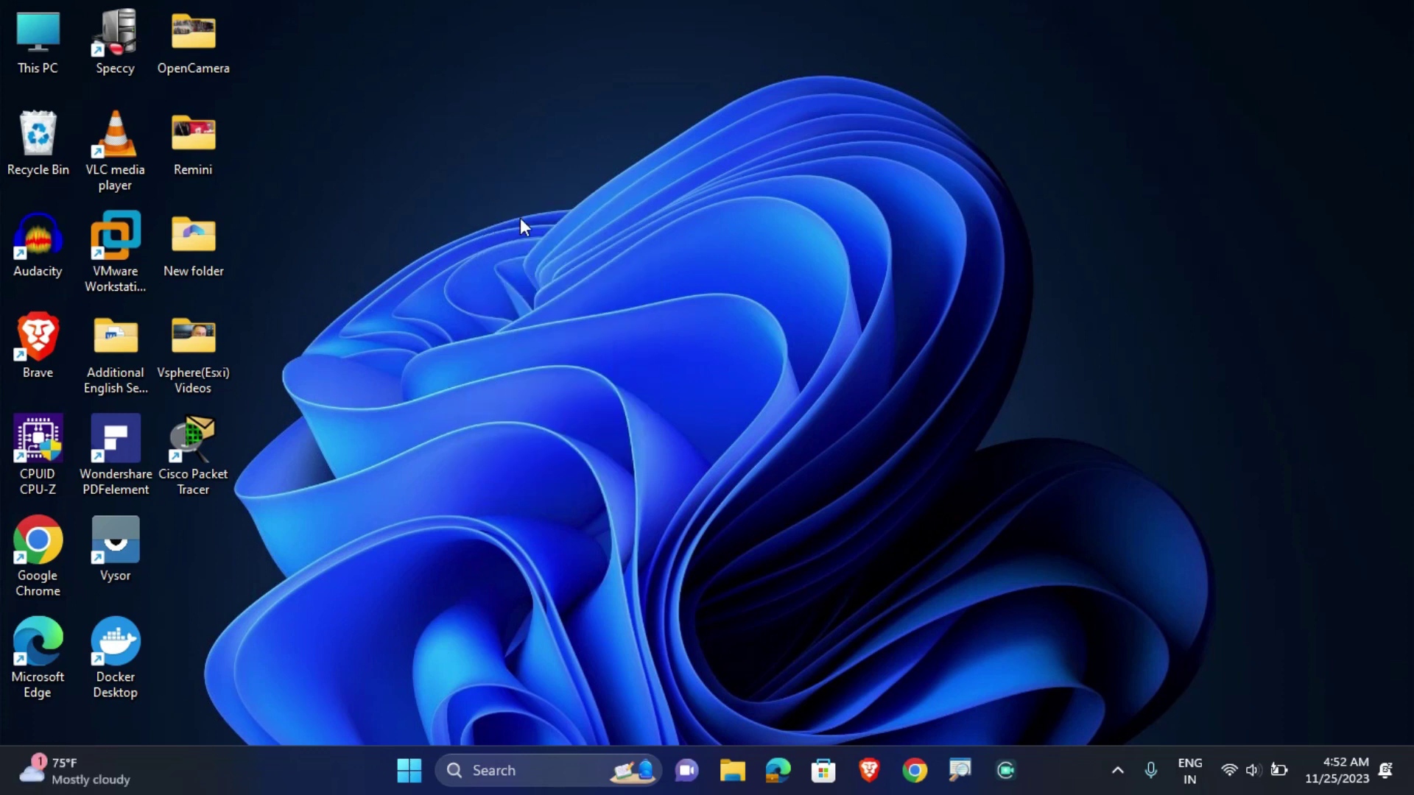
{"action": "left_click", "coordinate": [531, 232]}
{"action": "right_click", "coordinate": [464, 95]}
{"action": "left_click", "coordinate": [594, 186]}
{"action": "right_click", "coordinate": [552, 131]}
{"action": "left_click", "coordinate": [630, 220]}
{"action": "right_click", "coordinate": [503, 125]}
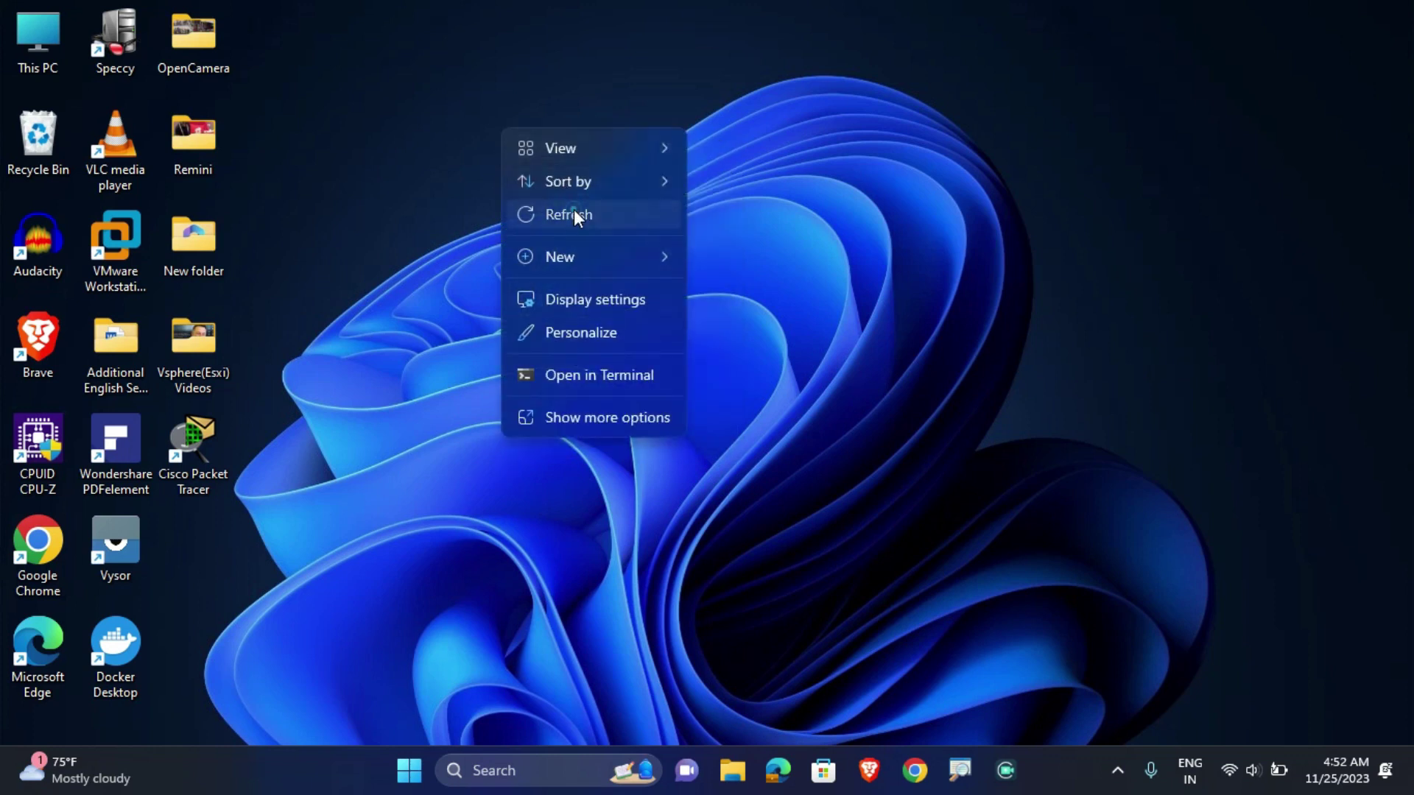
{"action": "left_click", "coordinate": [573, 213]}
{"action": "right_click", "coordinate": [368, 119]}
{"action": "left_click", "coordinate": [503, 213]}
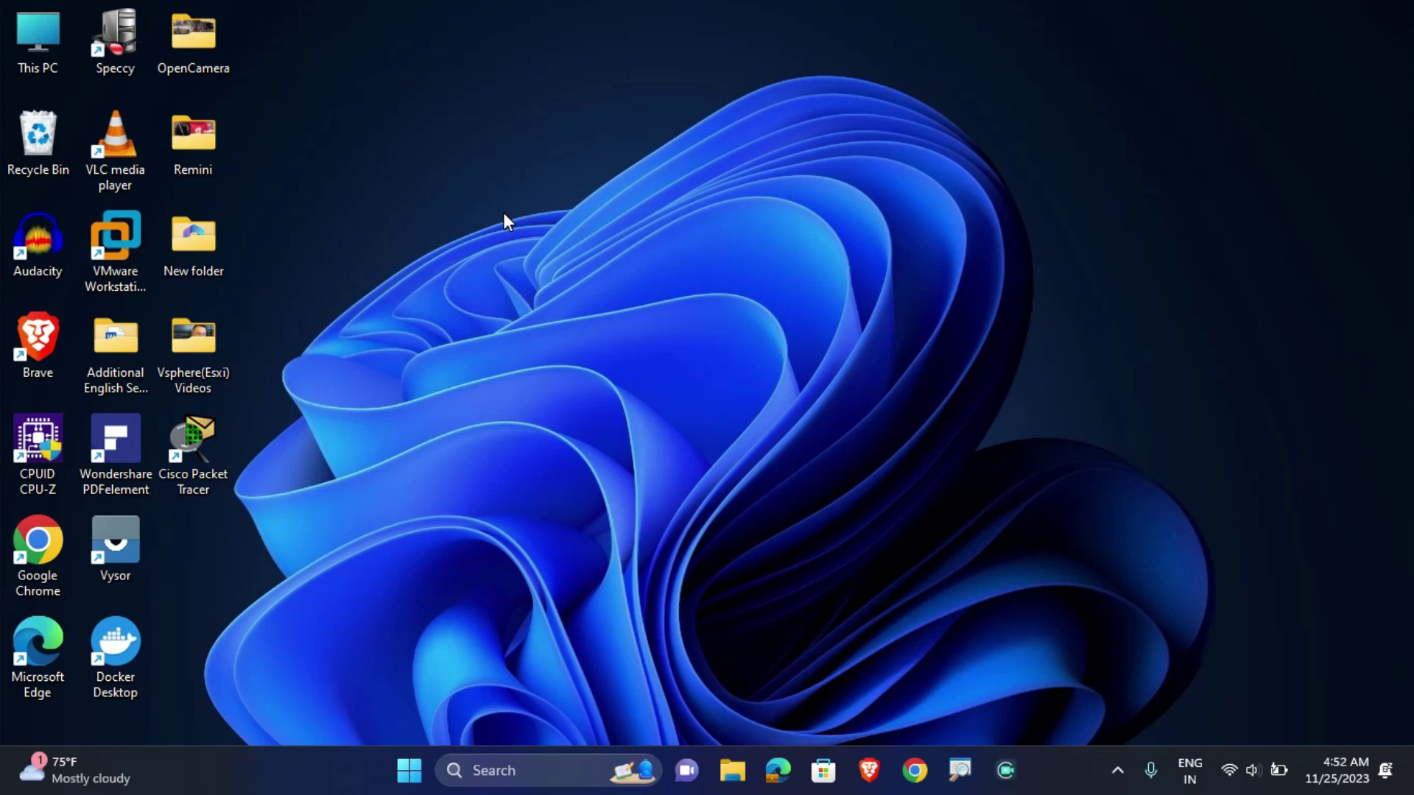
{"action": "right_click", "coordinate": [504, 214]}
{"action": "left_click", "coordinate": [586, 291]}
{"action": "right_click", "coordinate": [615, 274]}
{"action": "left_click", "coordinate": [645, 291]}
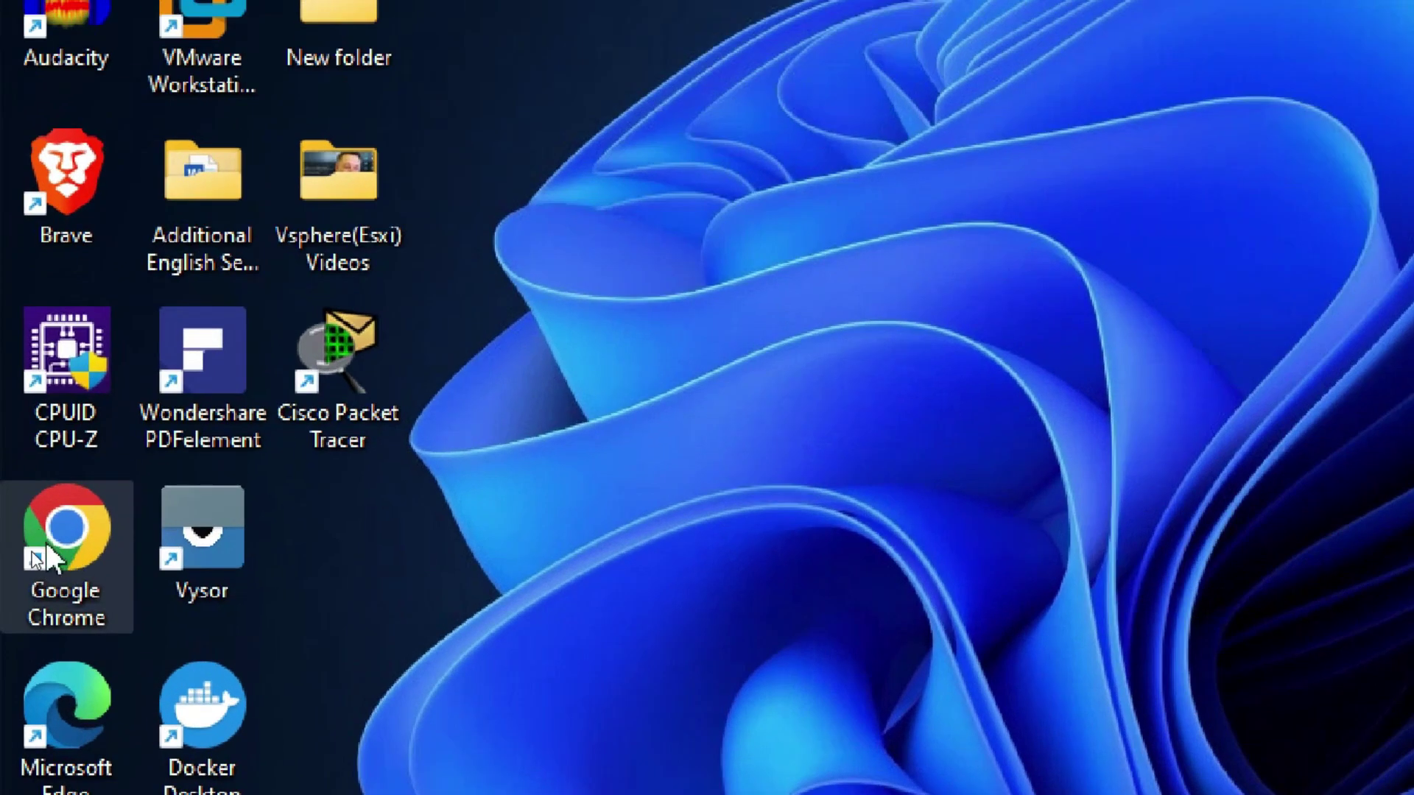
Open Google Chrome and search Google for "mongodb download"
{"action": "left_click", "coordinate": [37, 553]}
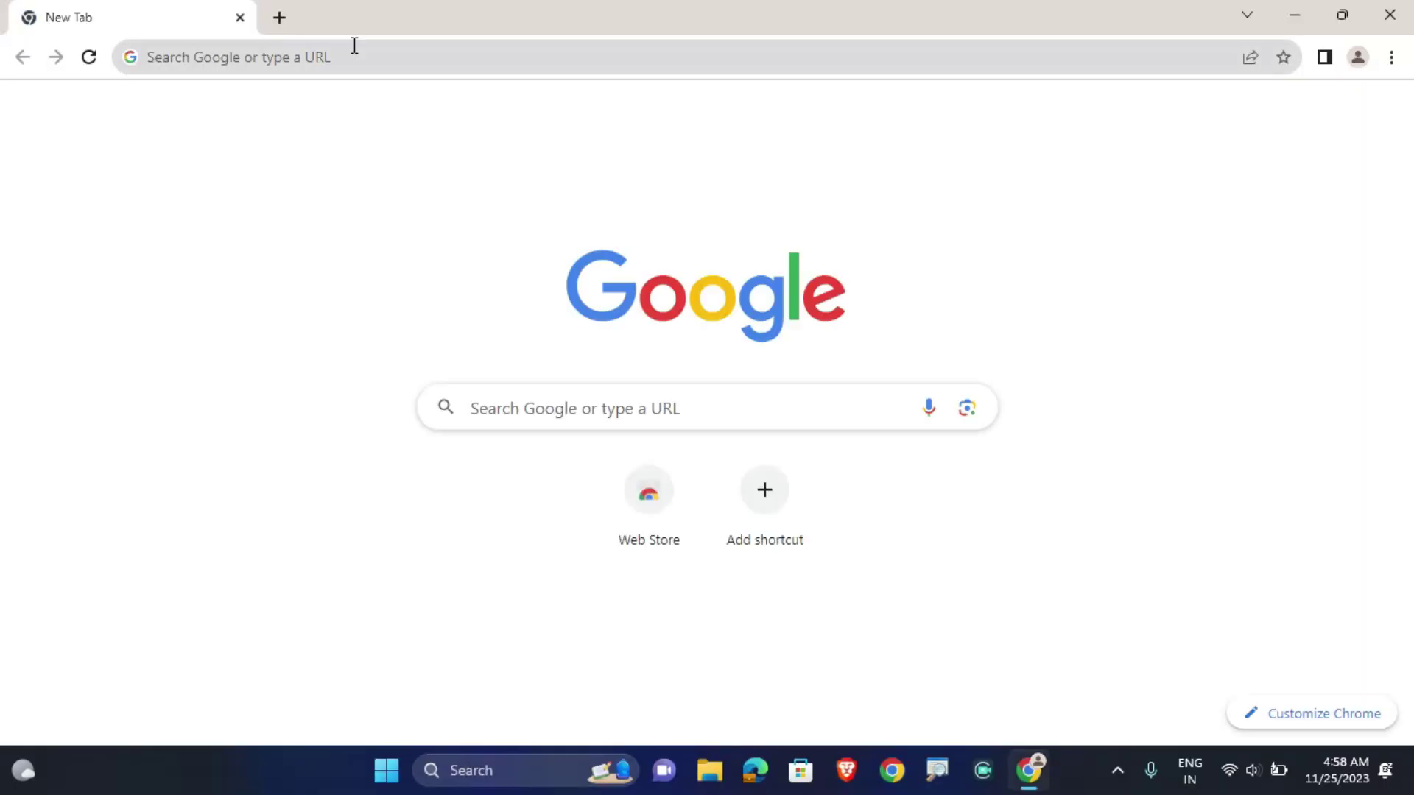
{"action": "left_click", "coordinate": [351, 46]}
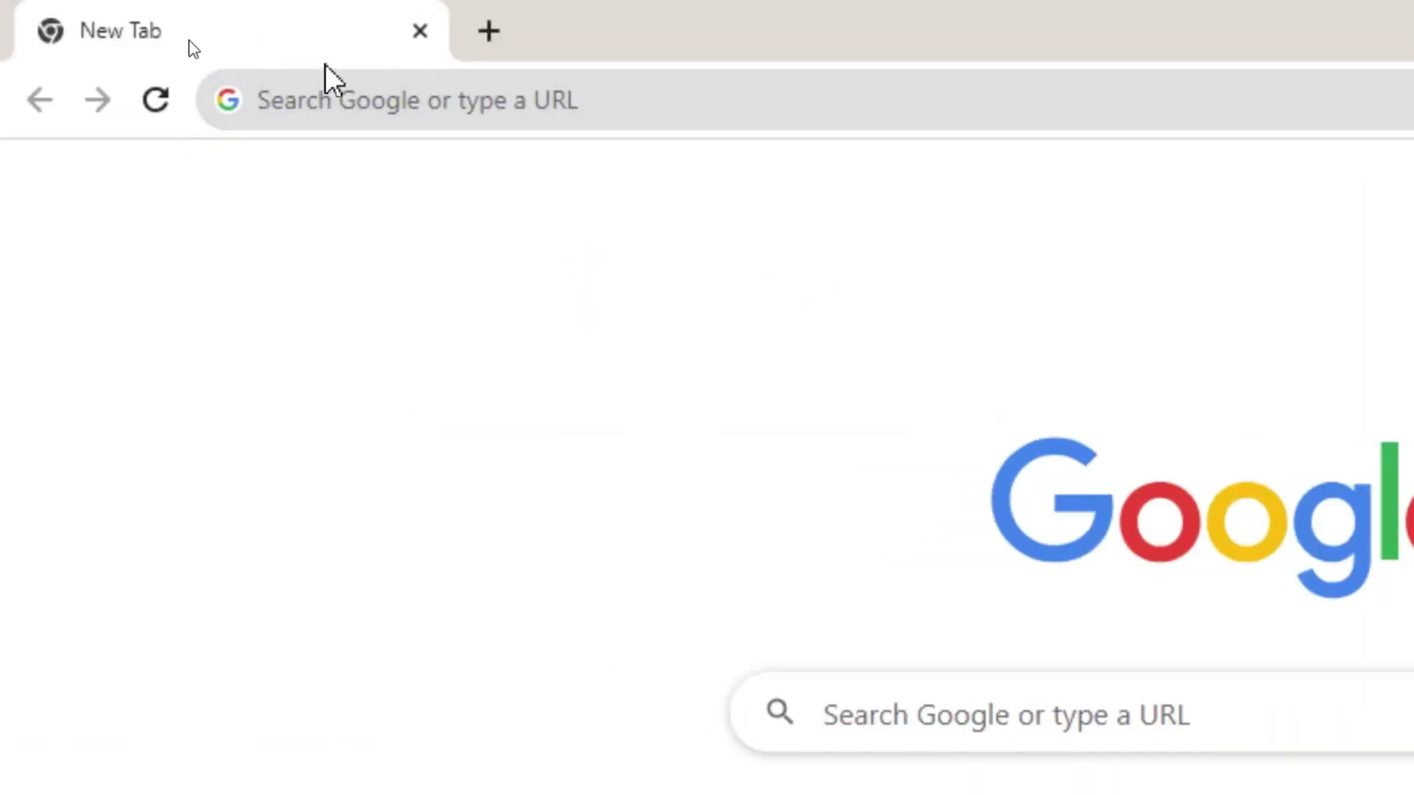
{"action": "type", "text": "mongodb download"}
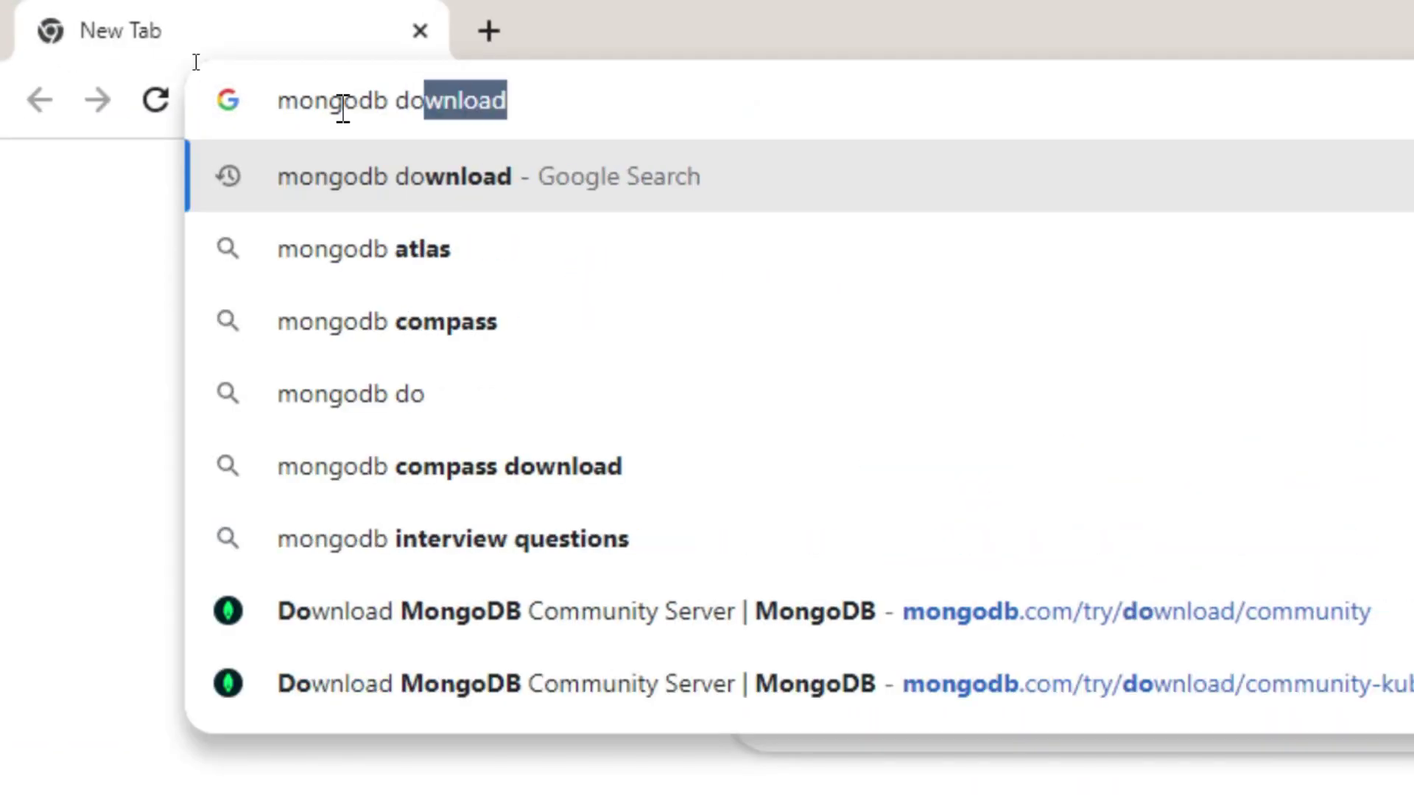
{"action": "left_click_drag", "start_coordinate": [555, 103], "coordinate": [277, 100]}
{"action": "left_click", "coordinate": [539, 104]}
{"action": "left_click_drag", "start_coordinate": [539, 104], "coordinate": [261, 99]}
{"action": "left_click", "coordinate": [552, 93]}
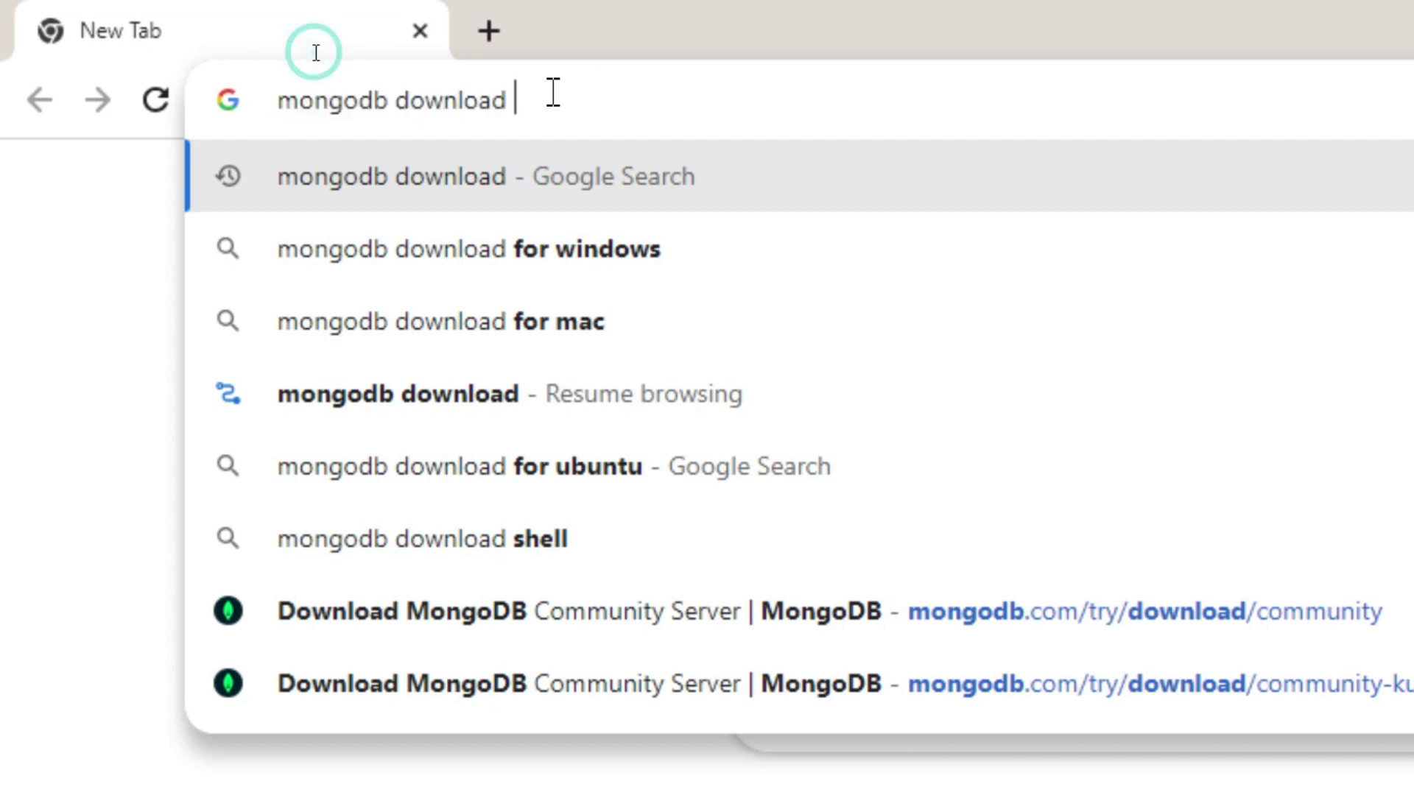
{"action": "key", "text": "Return"}
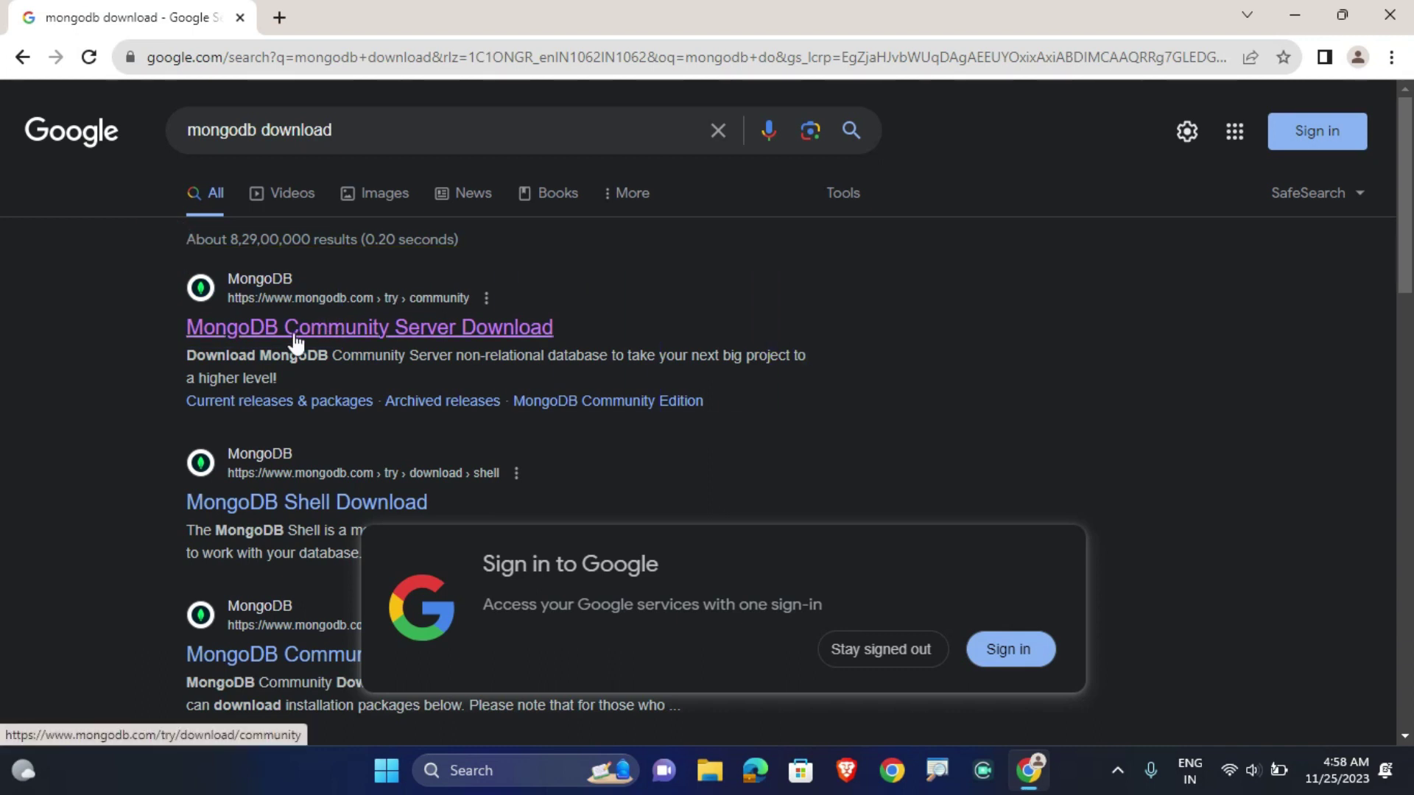
Open the MongoDB Community Server Download result and bring up its package selection
{"action": "left_click", "coordinate": [323, 330]}
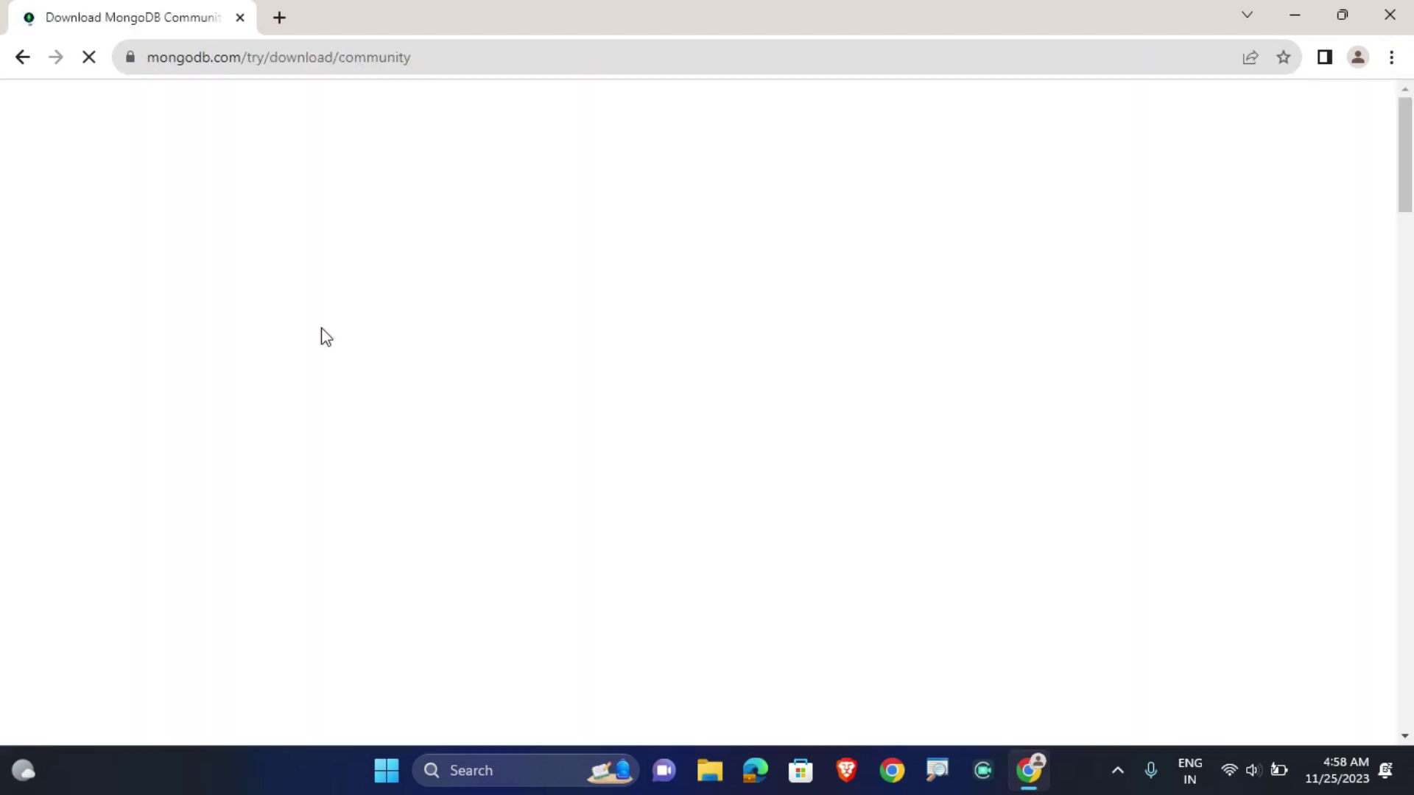
{"action": "scroll", "coordinate": [1020, 357], "scroll_direction": "down", "scroll_amount": 4}
{"action": "scroll", "coordinate": [1020, 356], "scroll_direction": "down", "scroll_amount": 7}
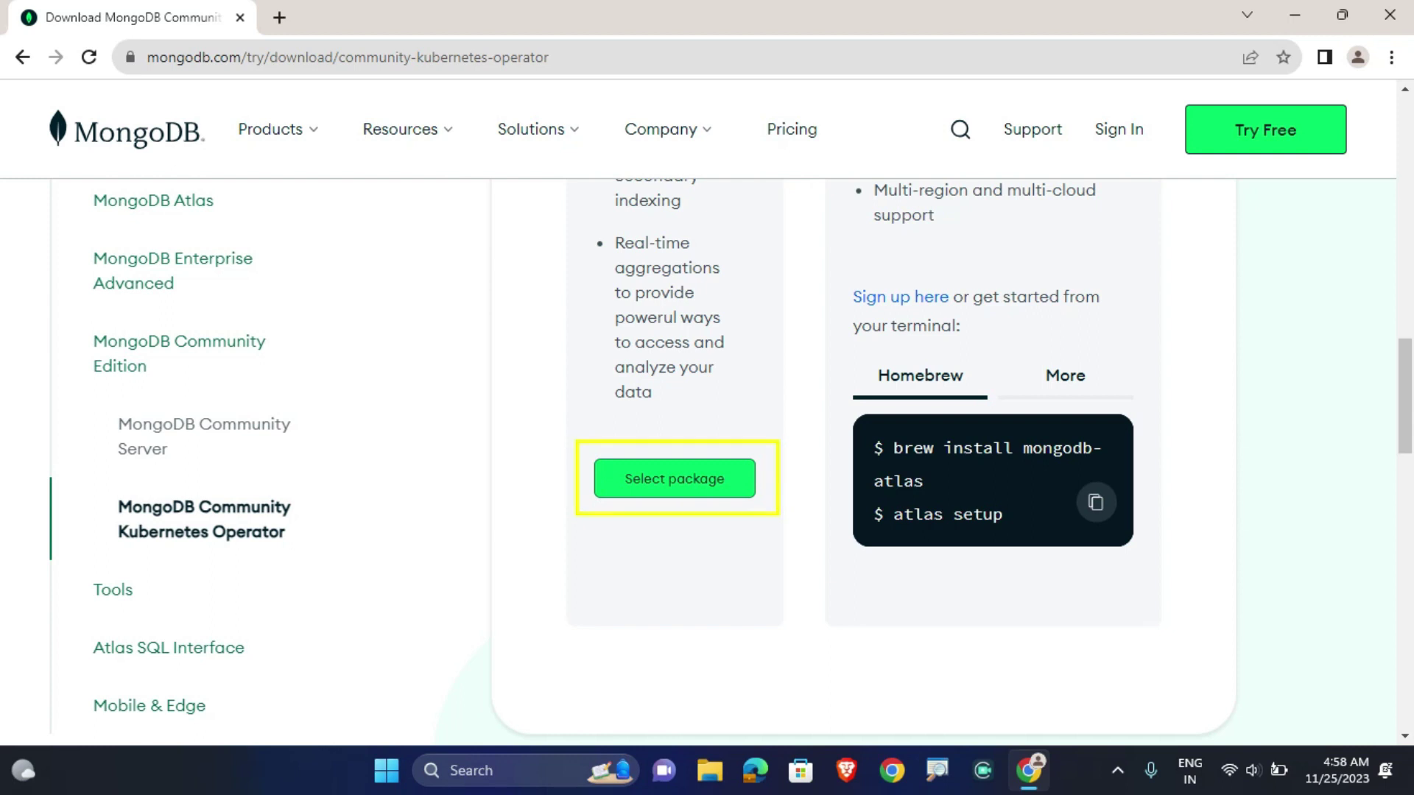
{"action": "left_click", "coordinate": [695, 498]}
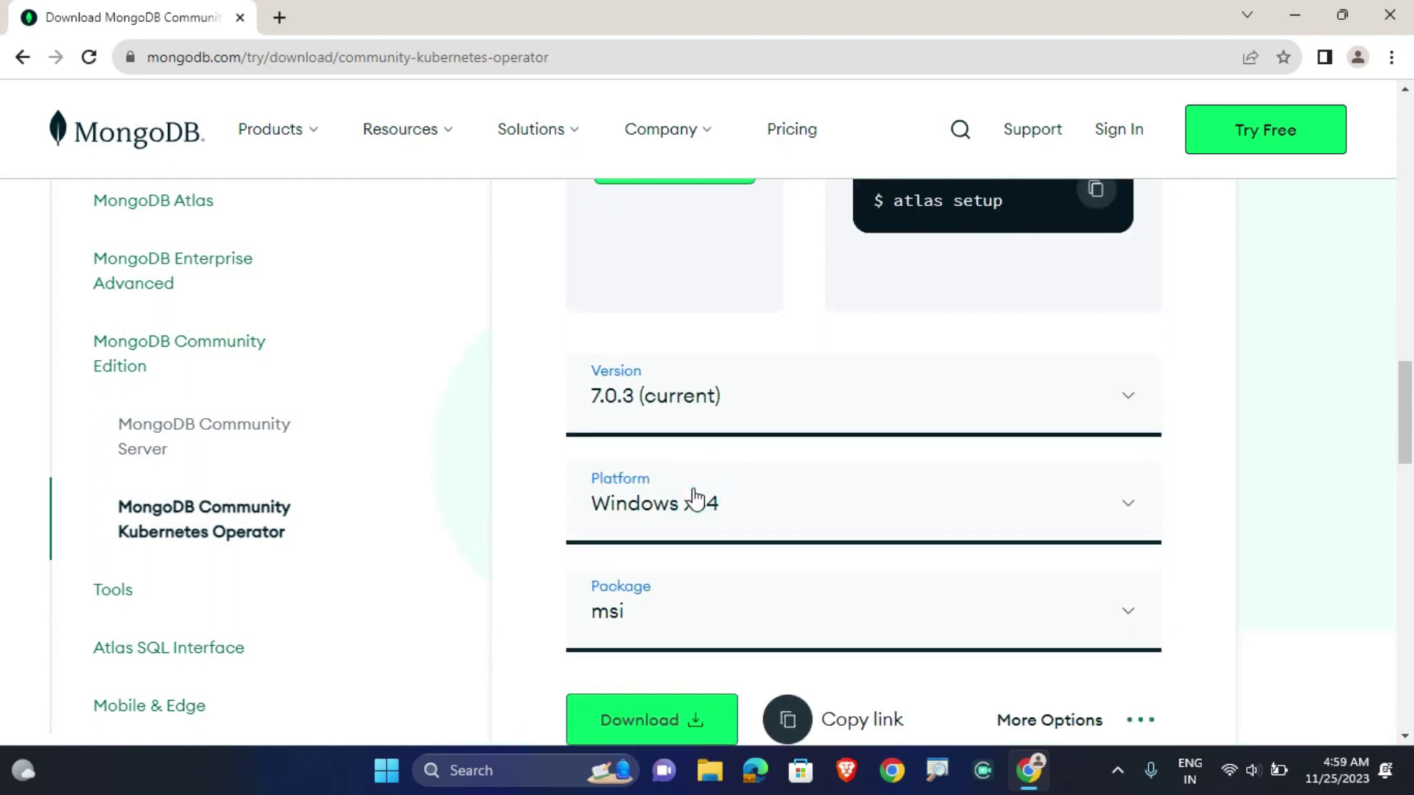
Review the available platforms, then choose Windows x64 as the platform and msi as the package for the MongoDB server download
{"action": "scroll", "coordinate": [674, 424], "scroll_direction": "down", "scroll_amount": 1}
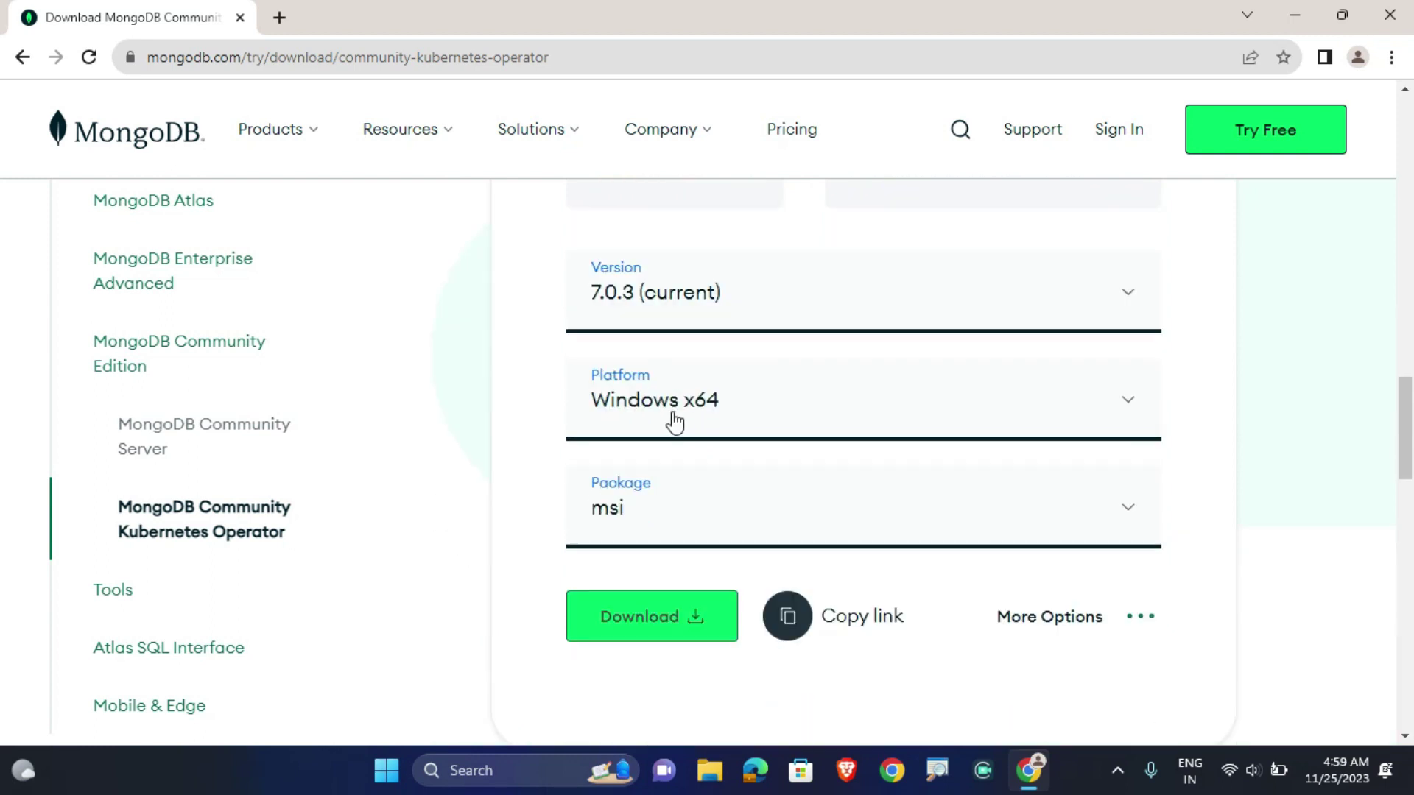
{"action": "left_click", "coordinate": [747, 421]}
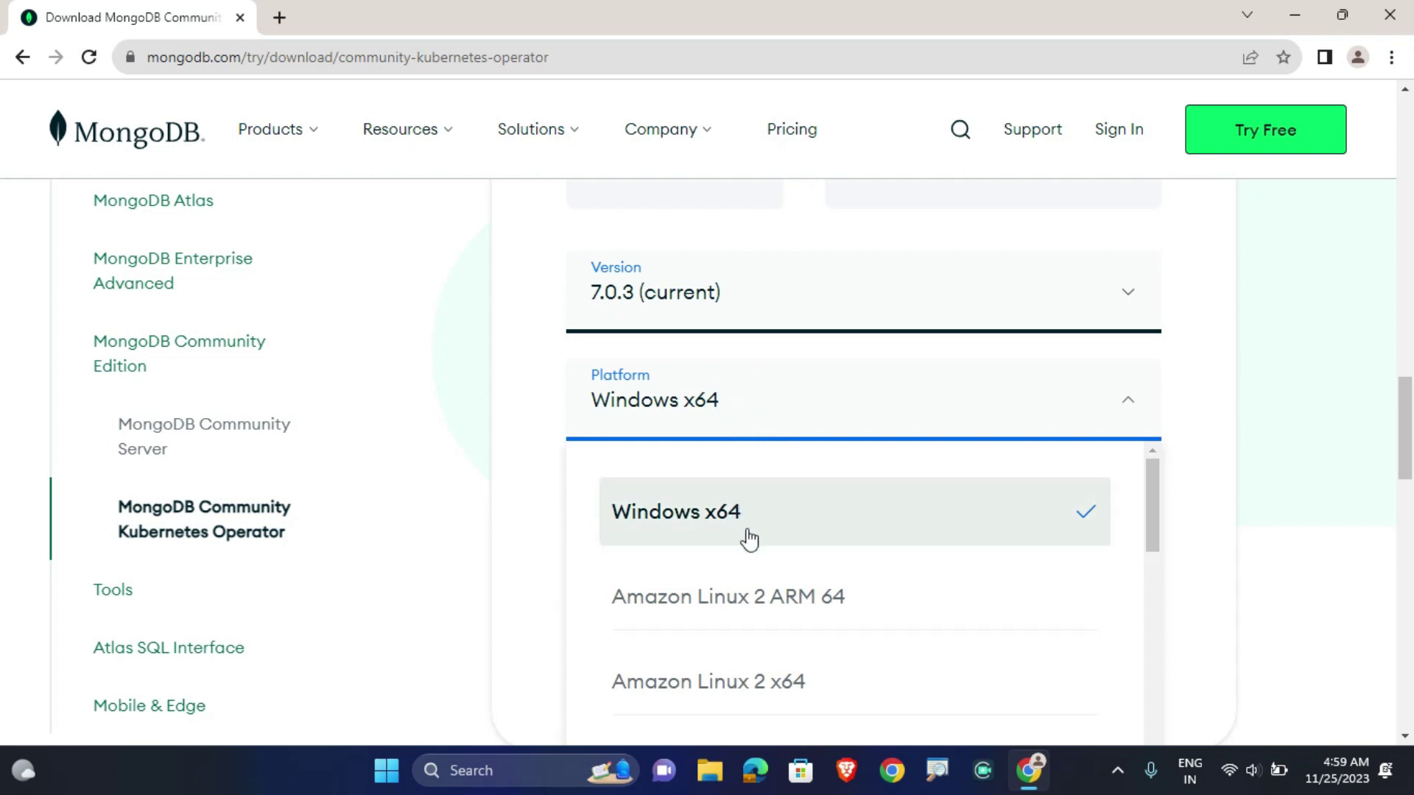
{"action": "scroll", "coordinate": [748, 536], "scroll_direction": "down", "scroll_amount": 8}
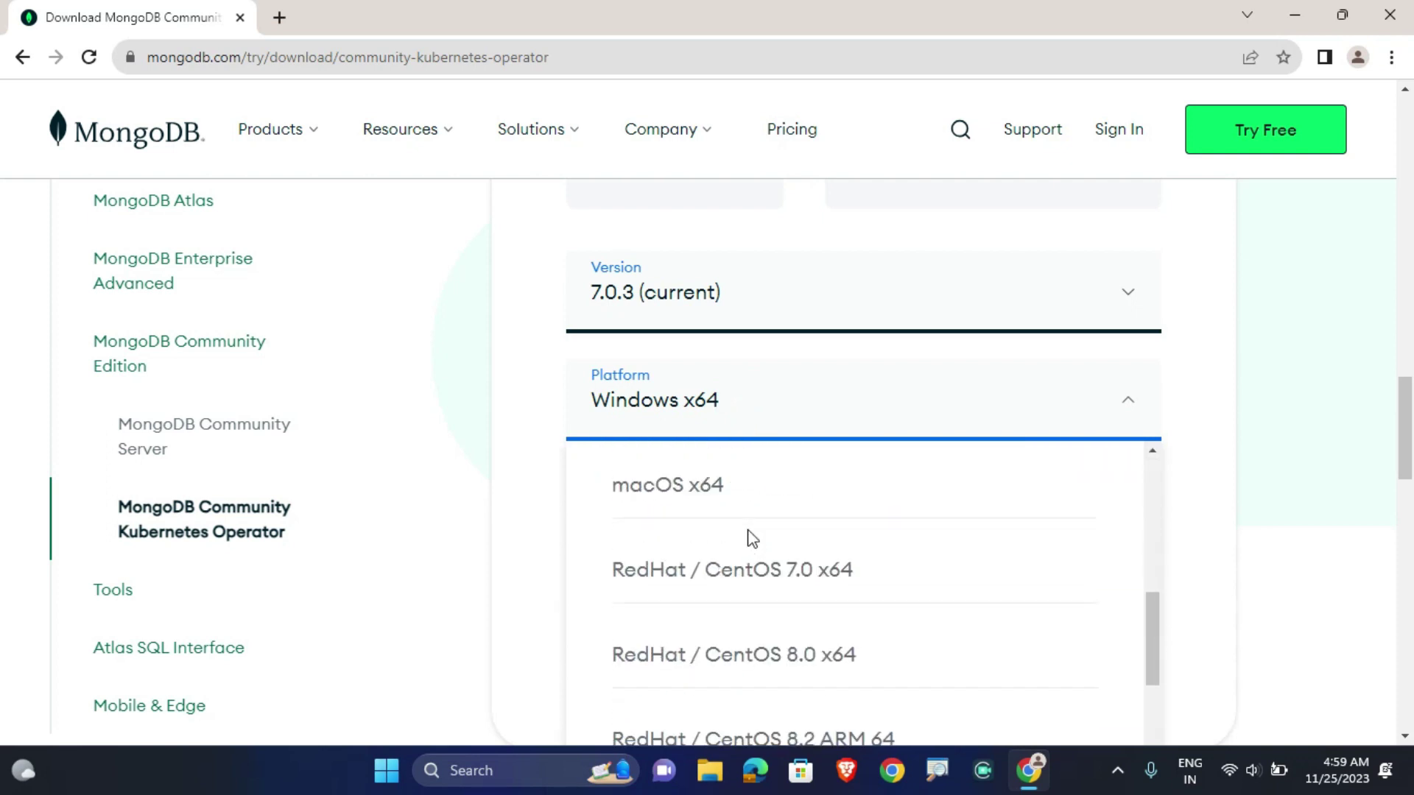
{"action": "scroll", "coordinate": [700, 570], "scroll_direction": "down", "scroll_amount": 2}
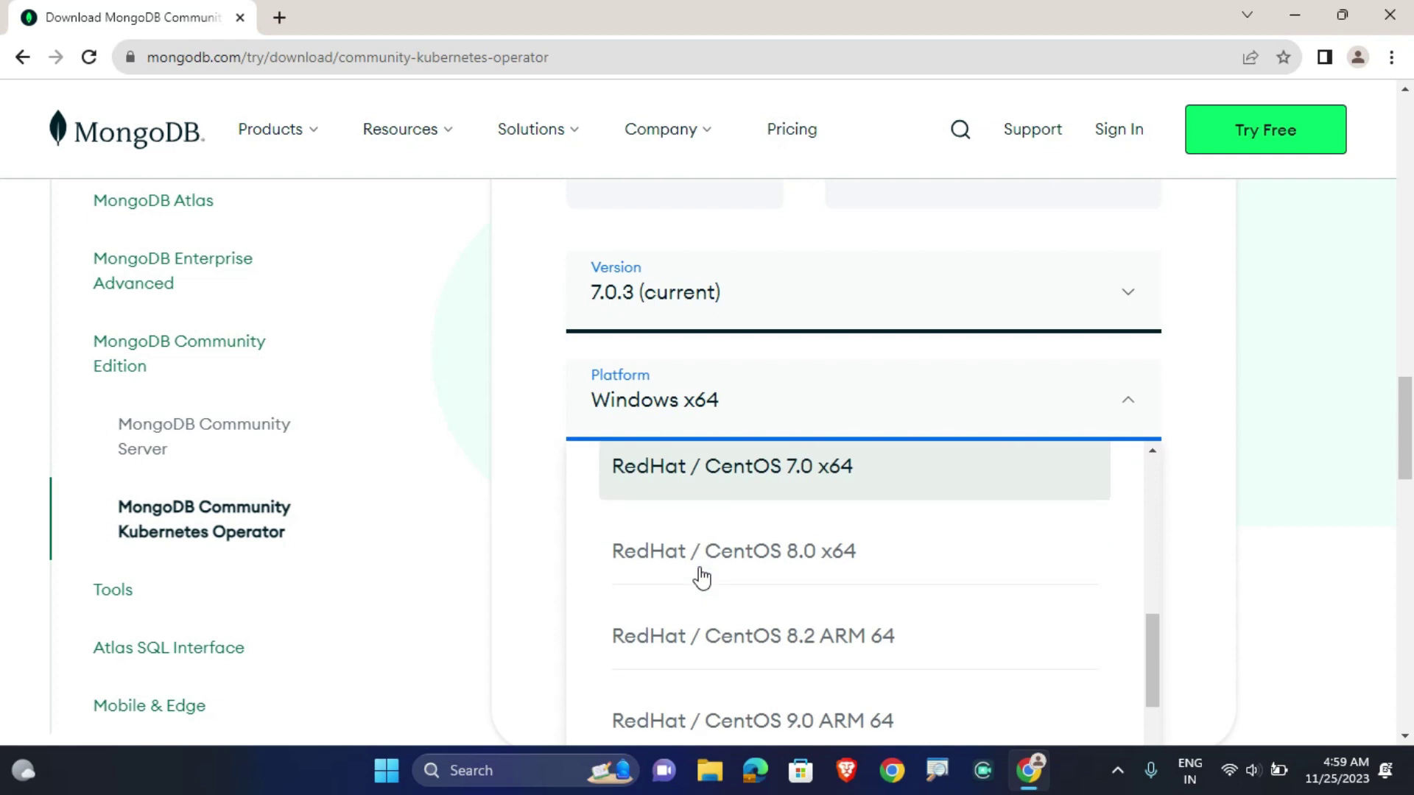
{"action": "scroll", "coordinate": [709, 620], "scroll_direction": "down", "scroll_amount": 2}
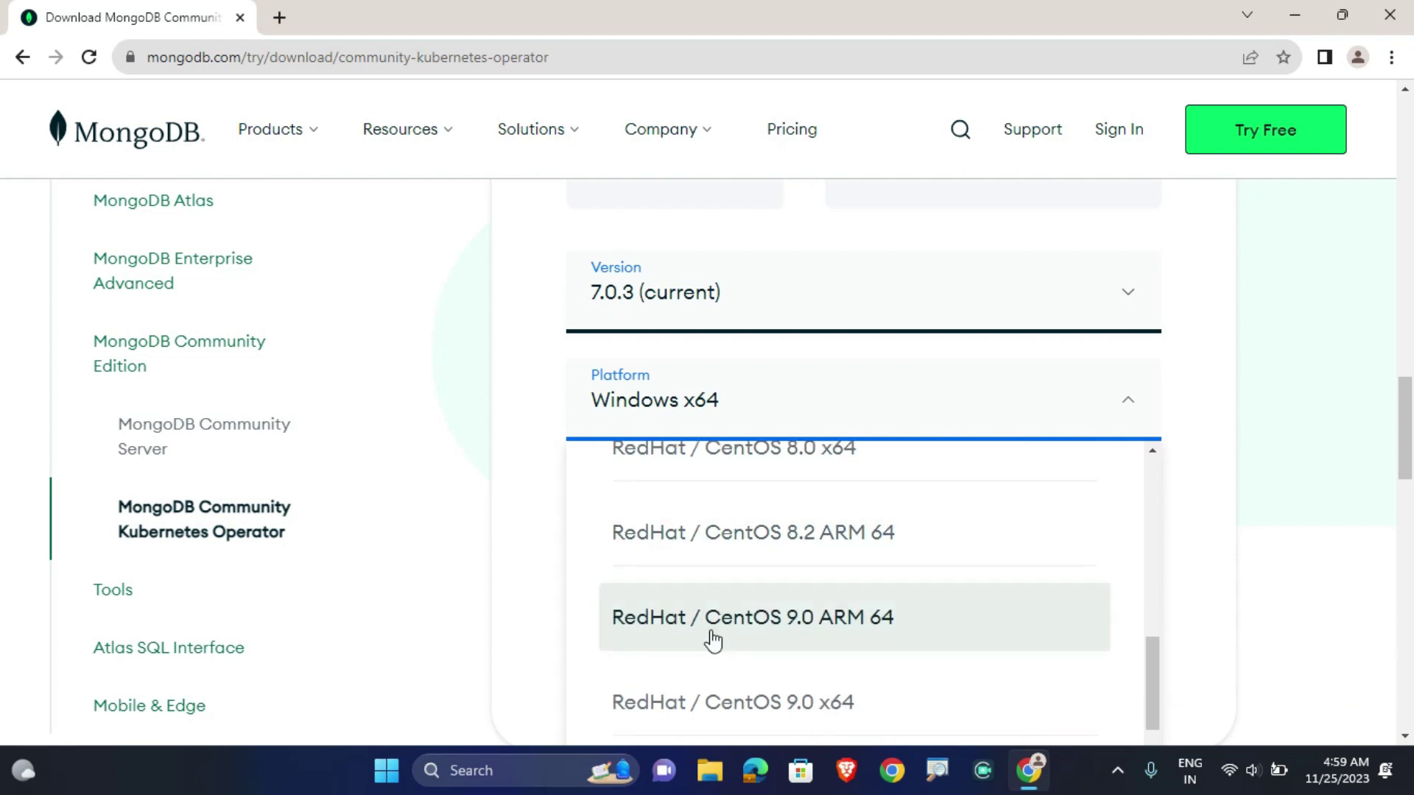
{"action": "scroll", "coordinate": [713, 641], "scroll_direction": "down", "scroll_amount": 3}
{"action": "scroll", "coordinate": [713, 641], "scroll_direction": "down", "scroll_amount": 4}
{"action": "scroll", "coordinate": [701, 593], "scroll_direction": "up", "scroll_amount": 7}
{"action": "scroll", "coordinate": [701, 593], "scroll_direction": "up", "scroll_amount": 5}
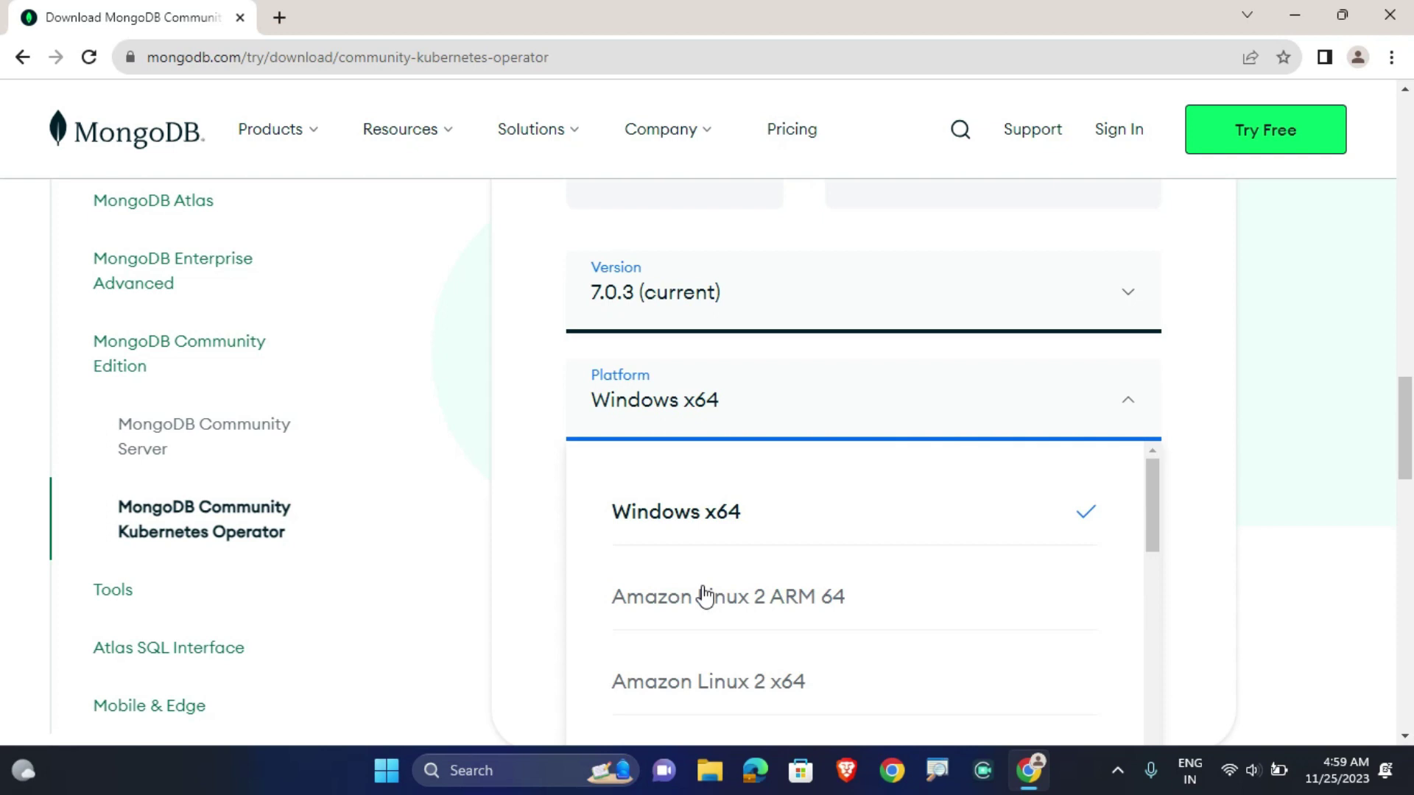
{"action": "left_click", "coordinate": [697, 527]}
{"action": "left_click", "coordinate": [811, 523]}
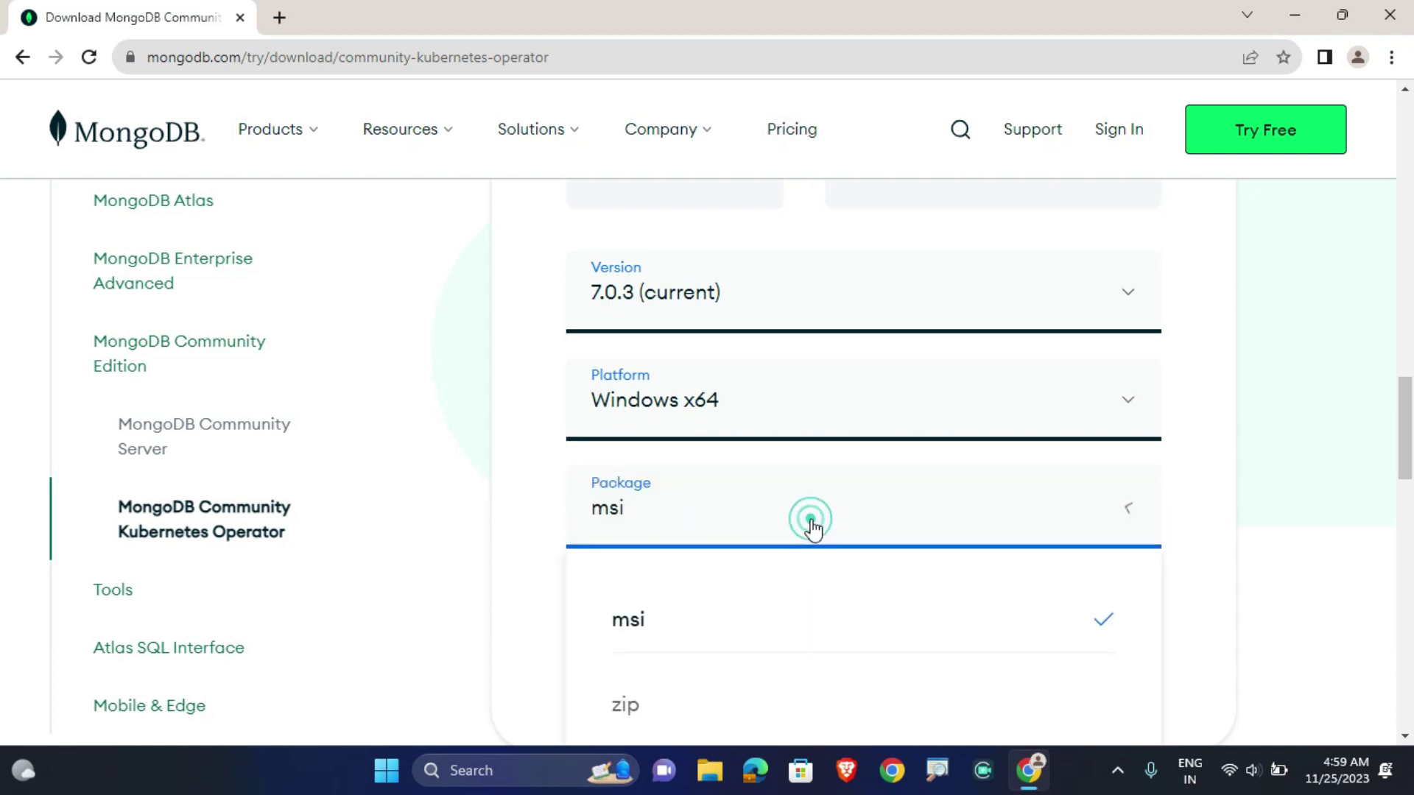
{"action": "left_click", "coordinate": [652, 620]}
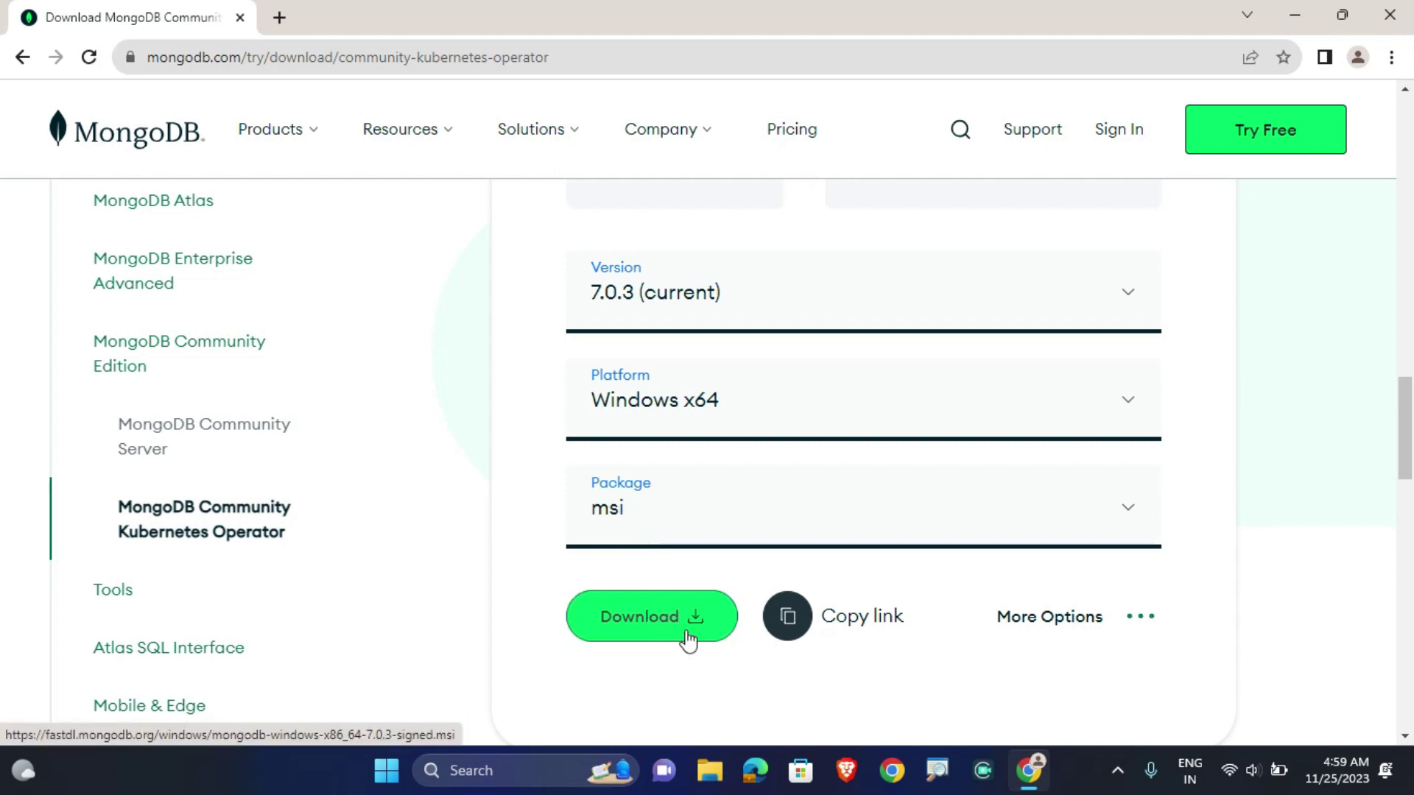
Download the MongoDB 7.0.3 msi installer and check its progress in the recent download history
{"action": "mouse_move", "coordinate": [534, 245]}
{"action": "left_mouse_down"}
{"action": "mouse_move", "coordinate": [874, 523]}
{"action": "mouse_move", "coordinate": [1161, 537]}
{"action": "mouse_move", "coordinate": [1202, 567]}
{"action": "left_mouse_up"}
{"action": "key", "text": "Escape"}
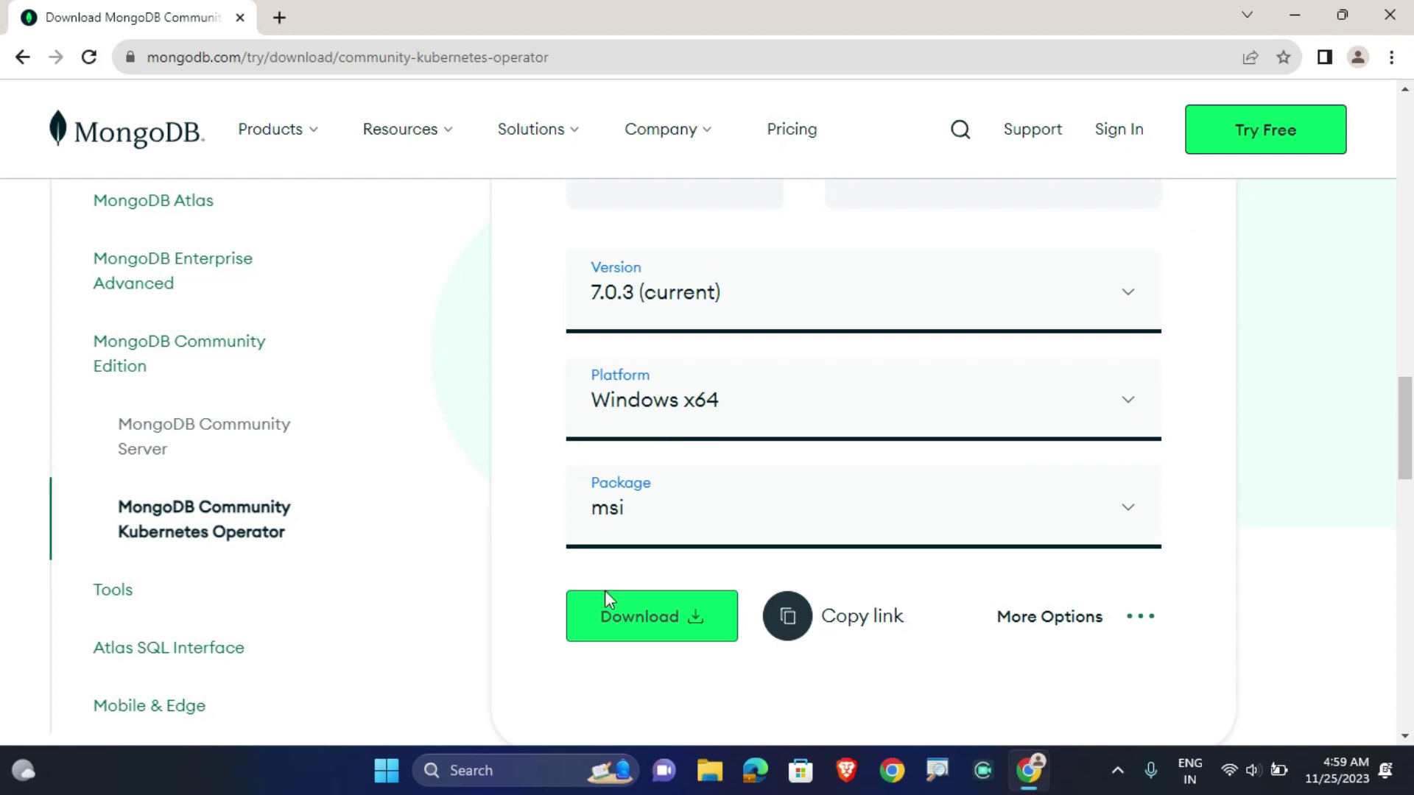
{"action": "left_click", "coordinate": [662, 626]}
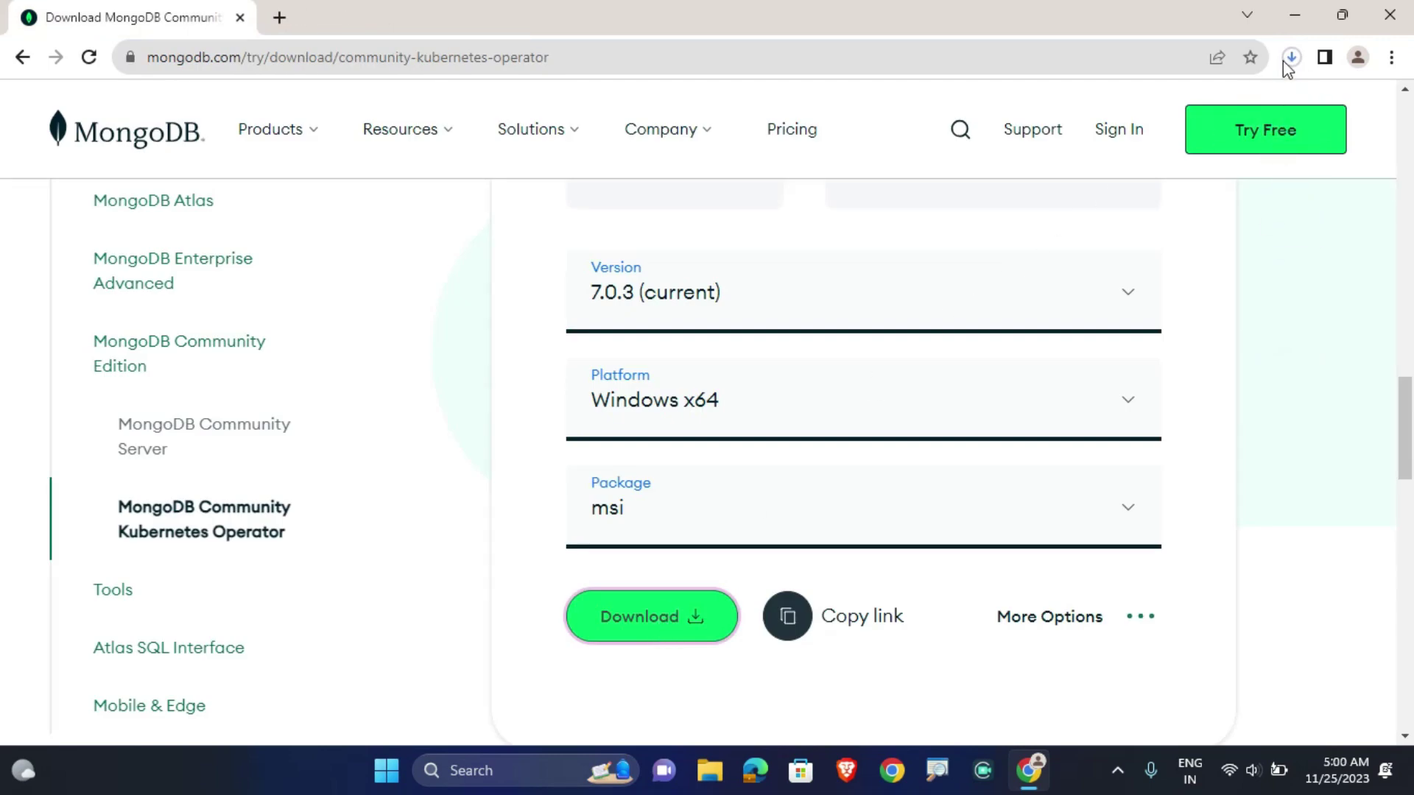
{"action": "left_click", "coordinate": [1293, 59]}
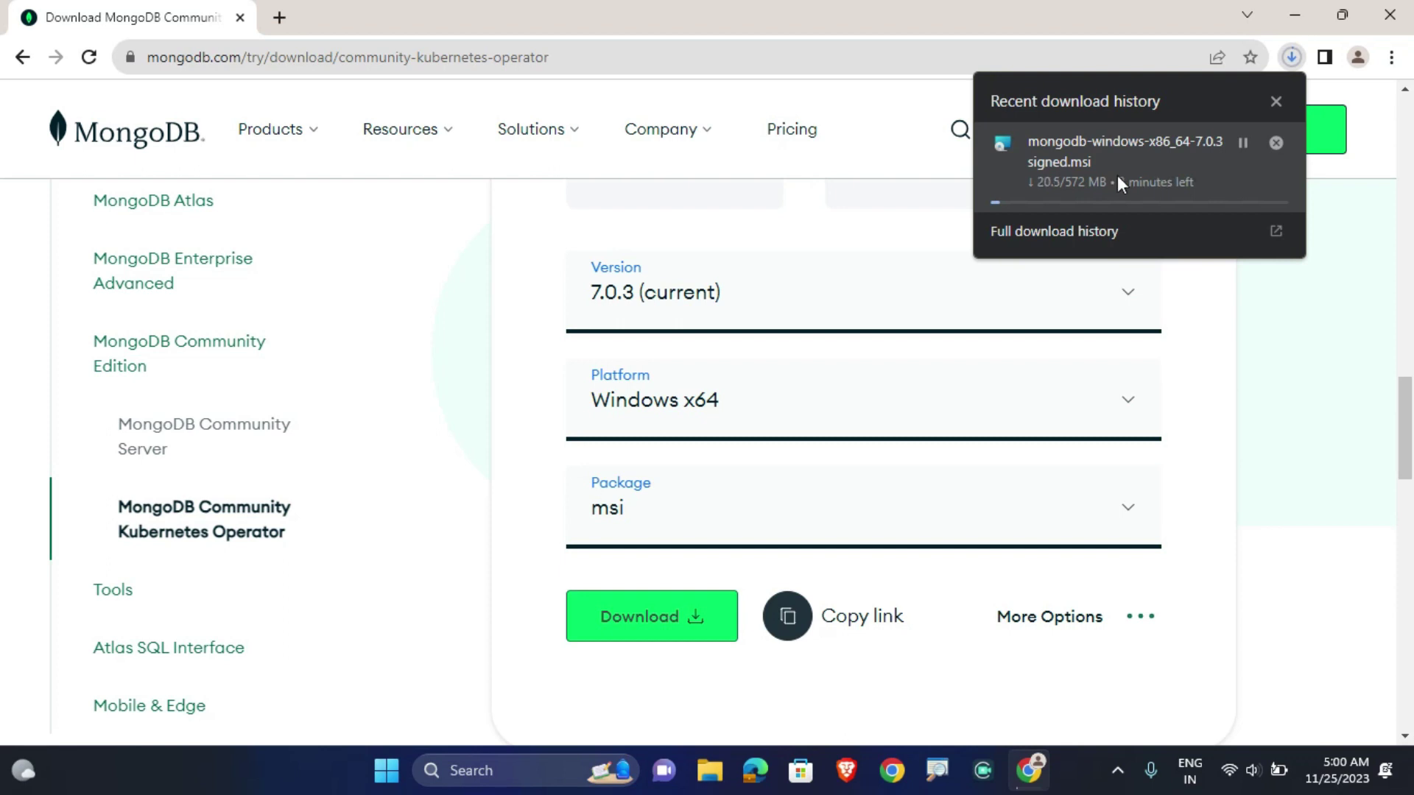
Open the MongoDB Shell download page from the Tools category of the MongoDB site
{"action": "scroll", "coordinate": [95, 625], "scroll_direction": "down", "scroll_amount": 2}
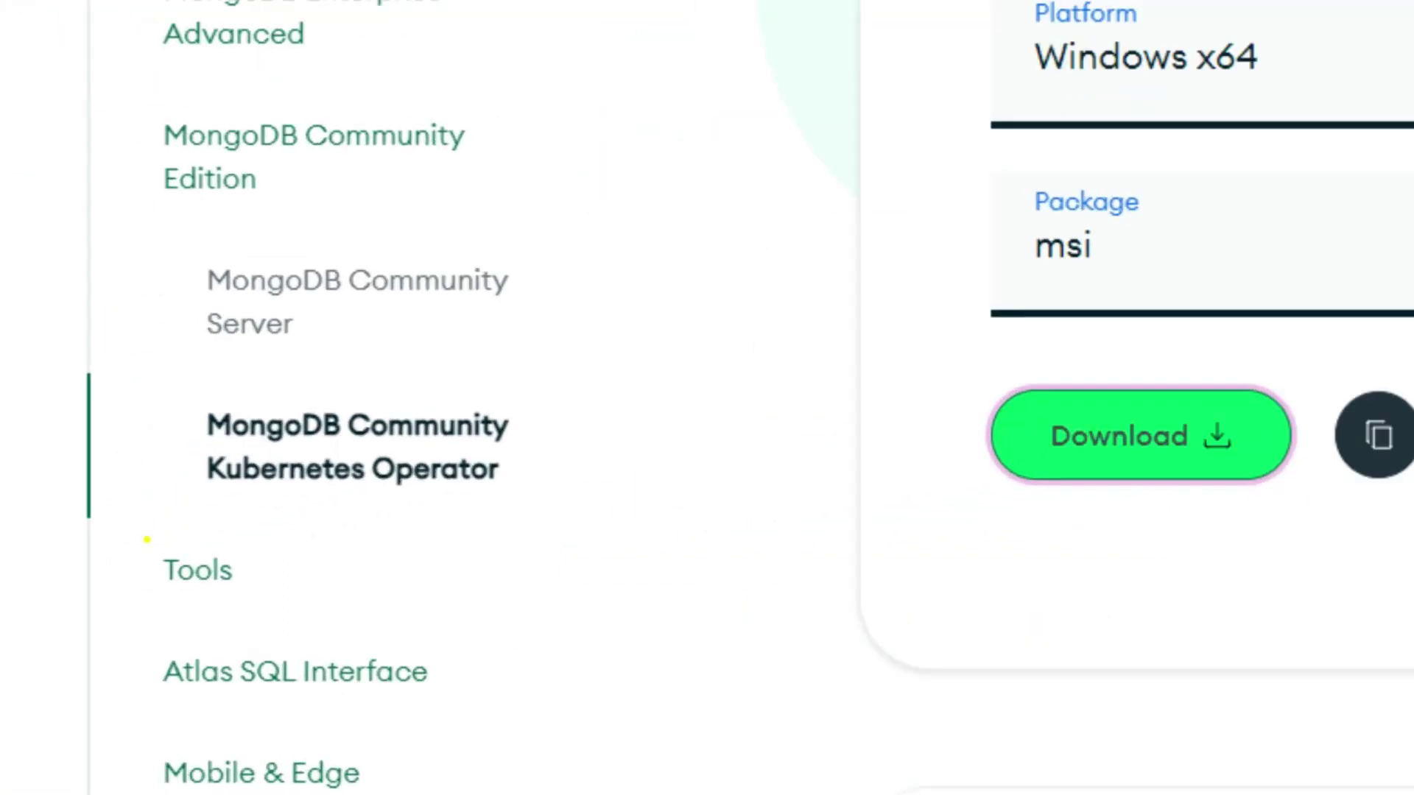
{"action": "left_click", "coordinate": [197, 570]}
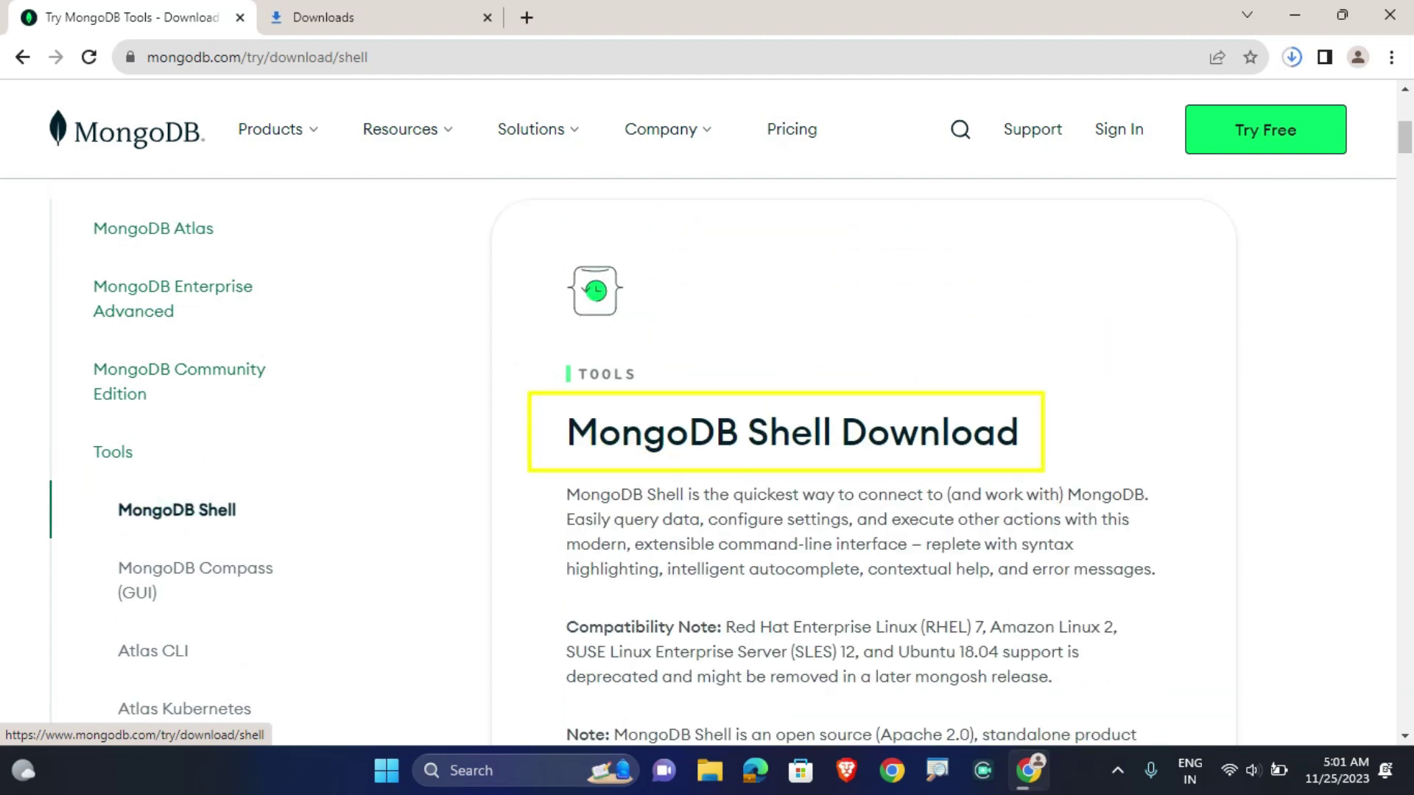
{"action": "scroll", "coordinate": [949, 471], "scroll_direction": "down", "scroll_amount": 6}
{"action": "scroll", "coordinate": [948, 475], "scroll_direction": "down", "scroll_amount": 2}
{"action": "scroll", "coordinate": [788, 305], "scroll_direction": "down", "scroll_amount": 1}
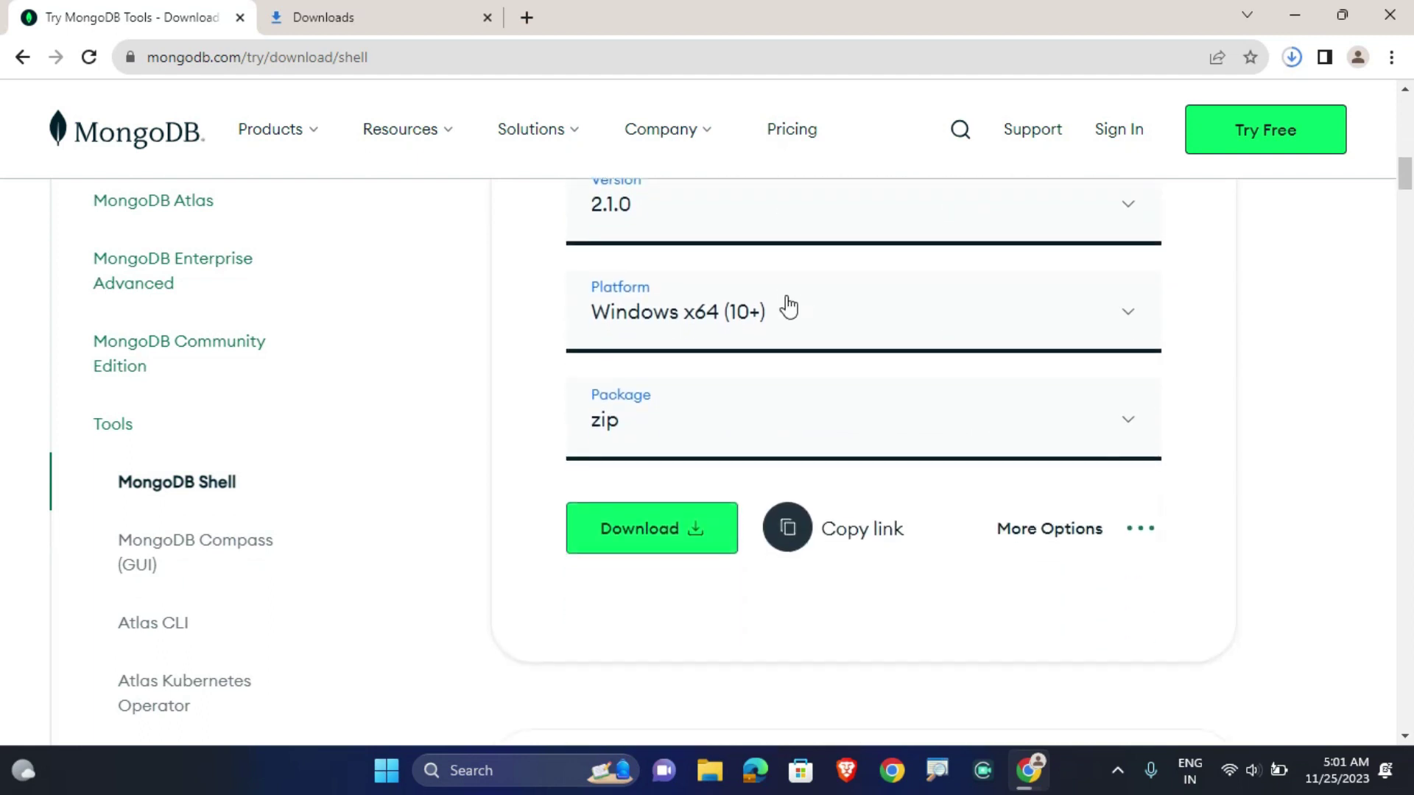
Choose Windows x64 (10+) as the platform and download MongoDB Shell 2.1.0 as a zip package
{"action": "left_click", "coordinate": [881, 319]}
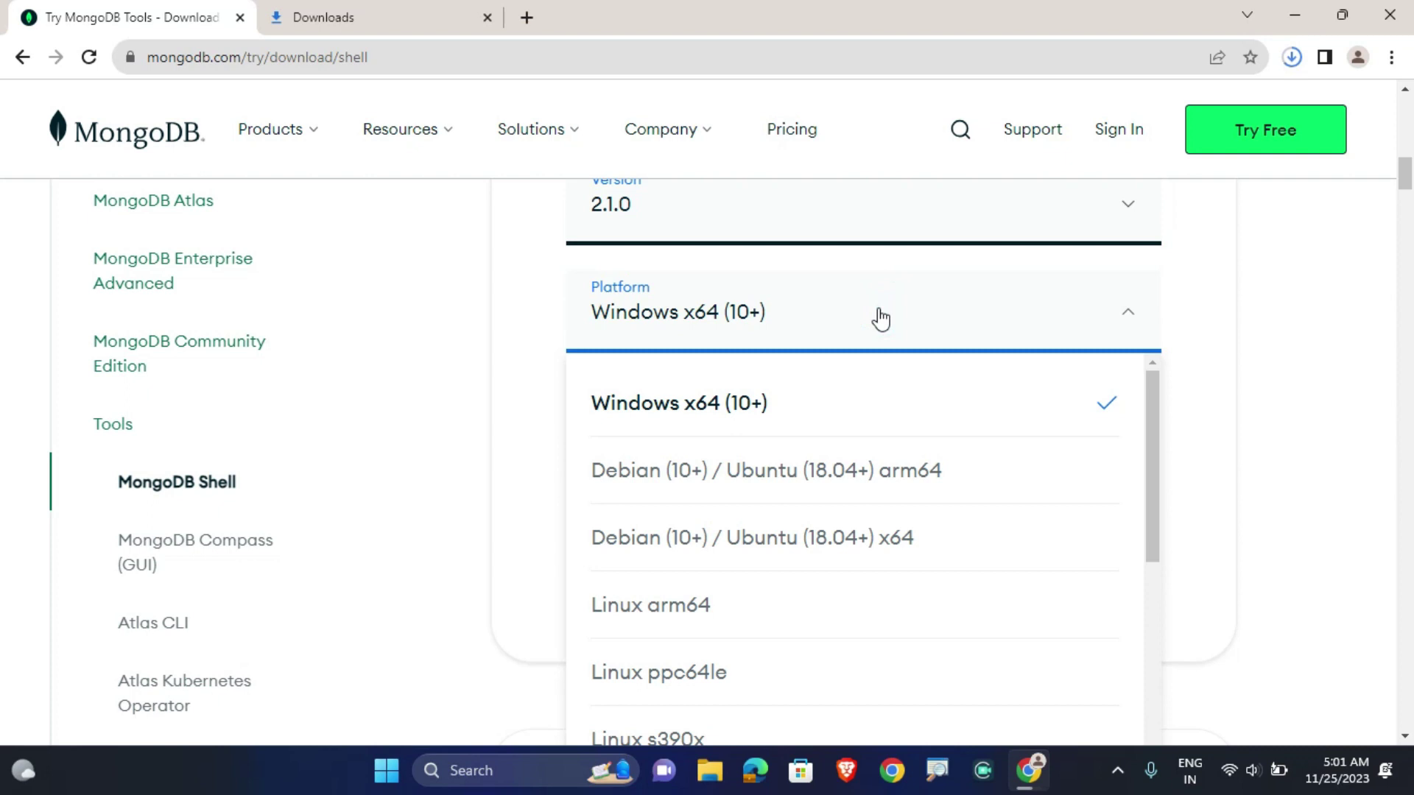
{"action": "left_click", "coordinate": [713, 407]}
{"action": "scroll", "coordinate": [712, 414], "scroll_direction": "up", "scroll_amount": 1}
{"action": "mouse_move", "coordinate": [539, 469]}
{"action": "left_mouse_down"}
{"action": "mouse_move", "coordinate": [699, 552]}
{"action": "mouse_move", "coordinate": [691, 542]}
{"action": "left_mouse_up"}
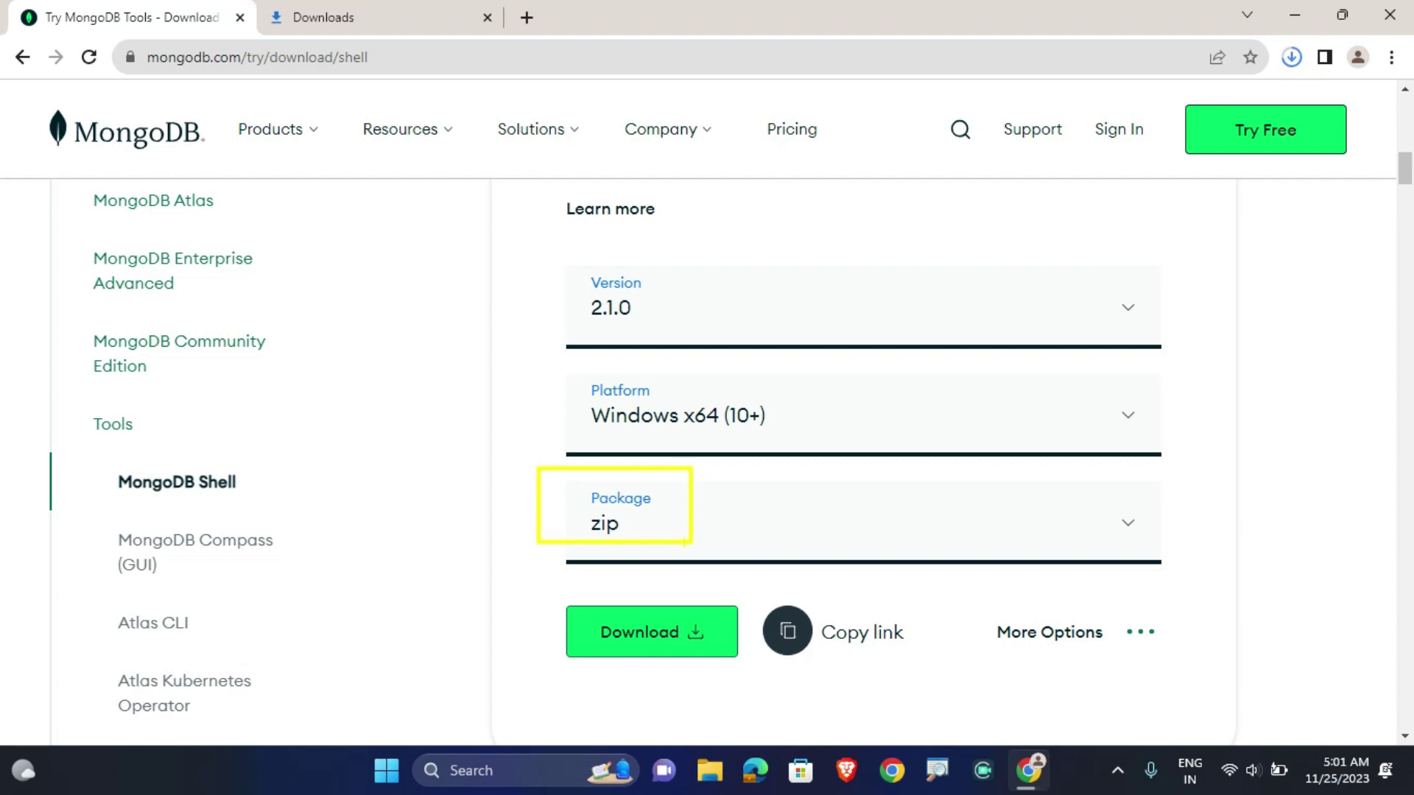
{"action": "key", "text": "Escape"}
{"action": "mouse_move", "coordinate": [553, 479]}
{"action": "left_mouse_down"}
{"action": "mouse_move", "coordinate": [692, 541]}
{"action": "mouse_move", "coordinate": [676, 548]}
{"action": "left_mouse_up"}
{"action": "key", "text": "Escape"}
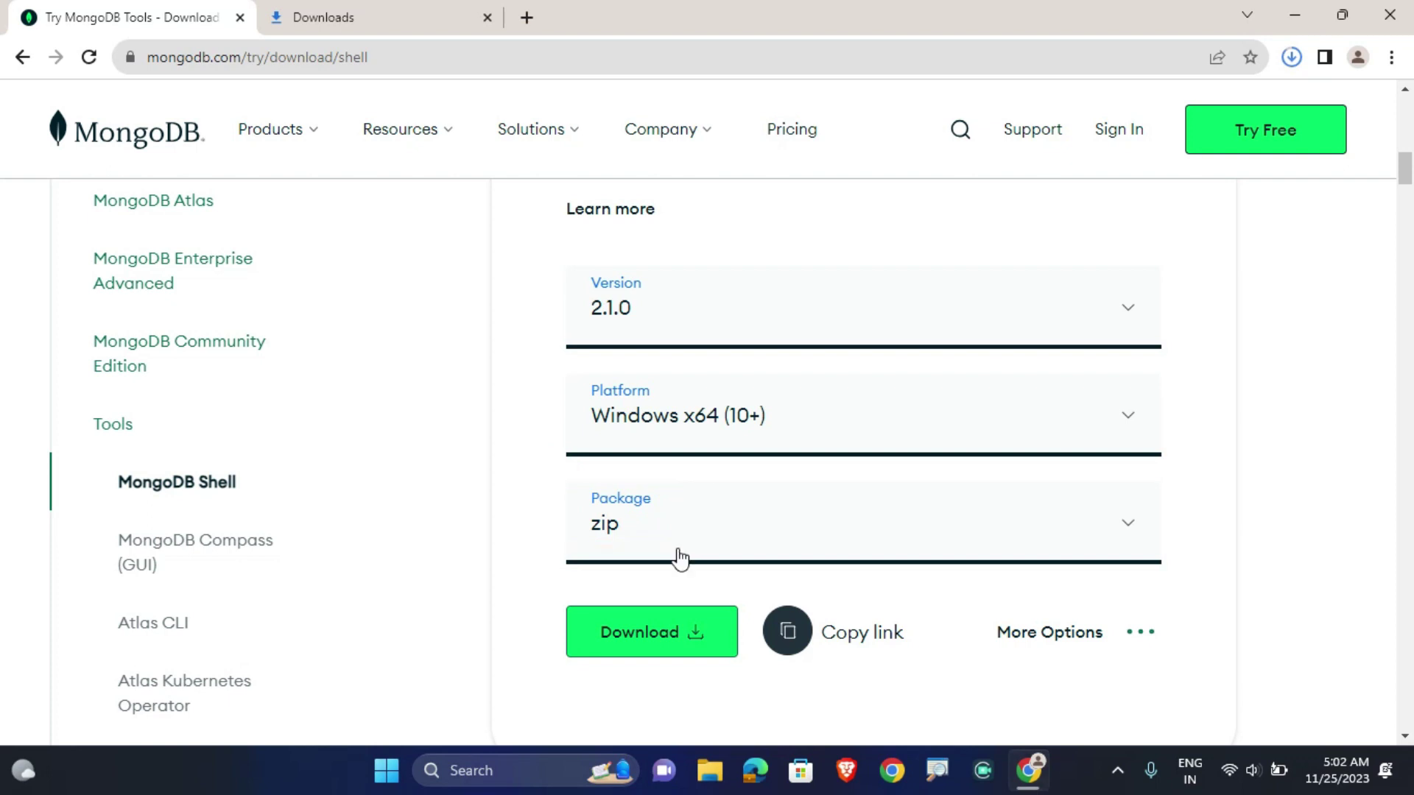
{"action": "left_click", "coordinate": [666, 640]}
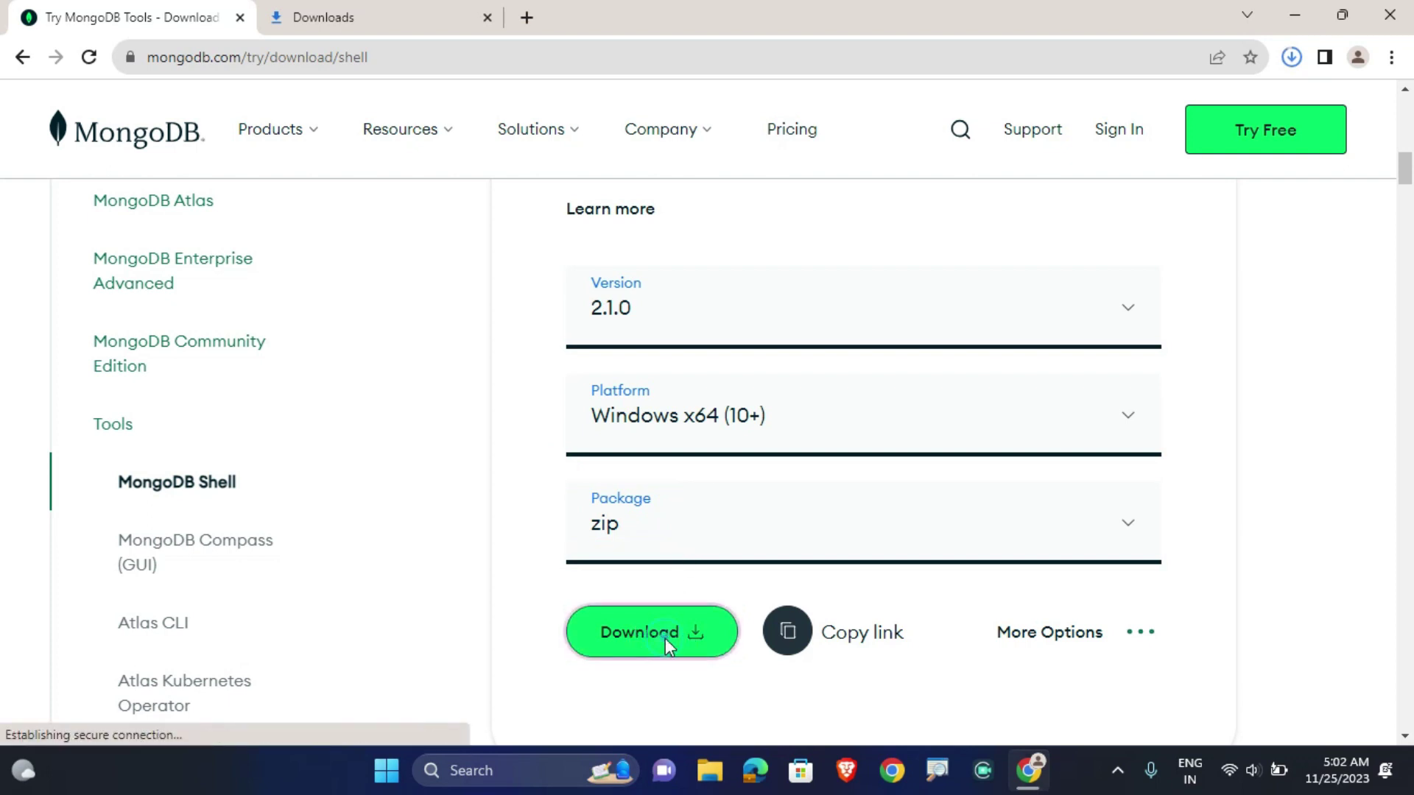
Check the progress of the MongoDB server and shell downloads in the recent history and on the full Downloads page
{"action": "left_click", "coordinate": [1290, 66]}
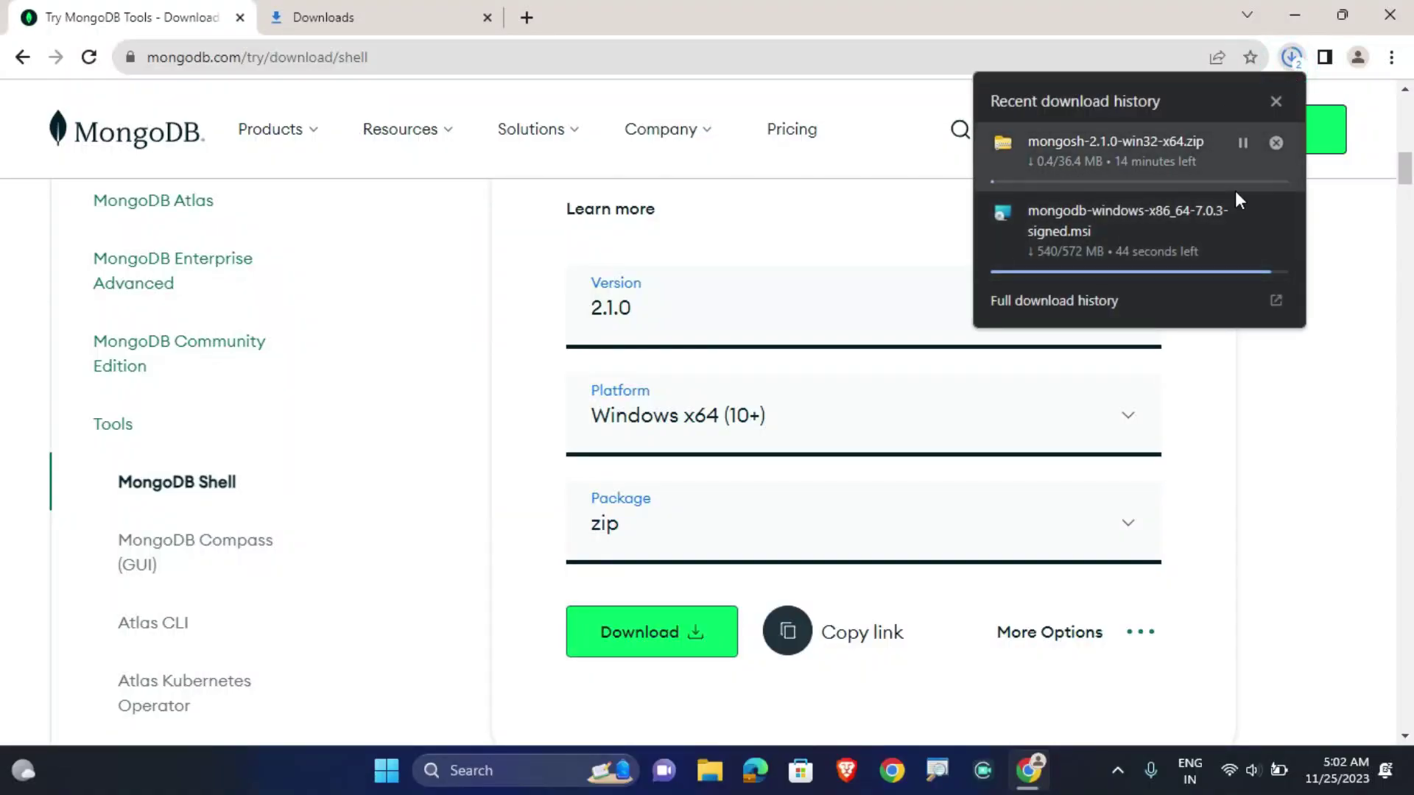
{"action": "left_click", "coordinate": [1391, 56]}
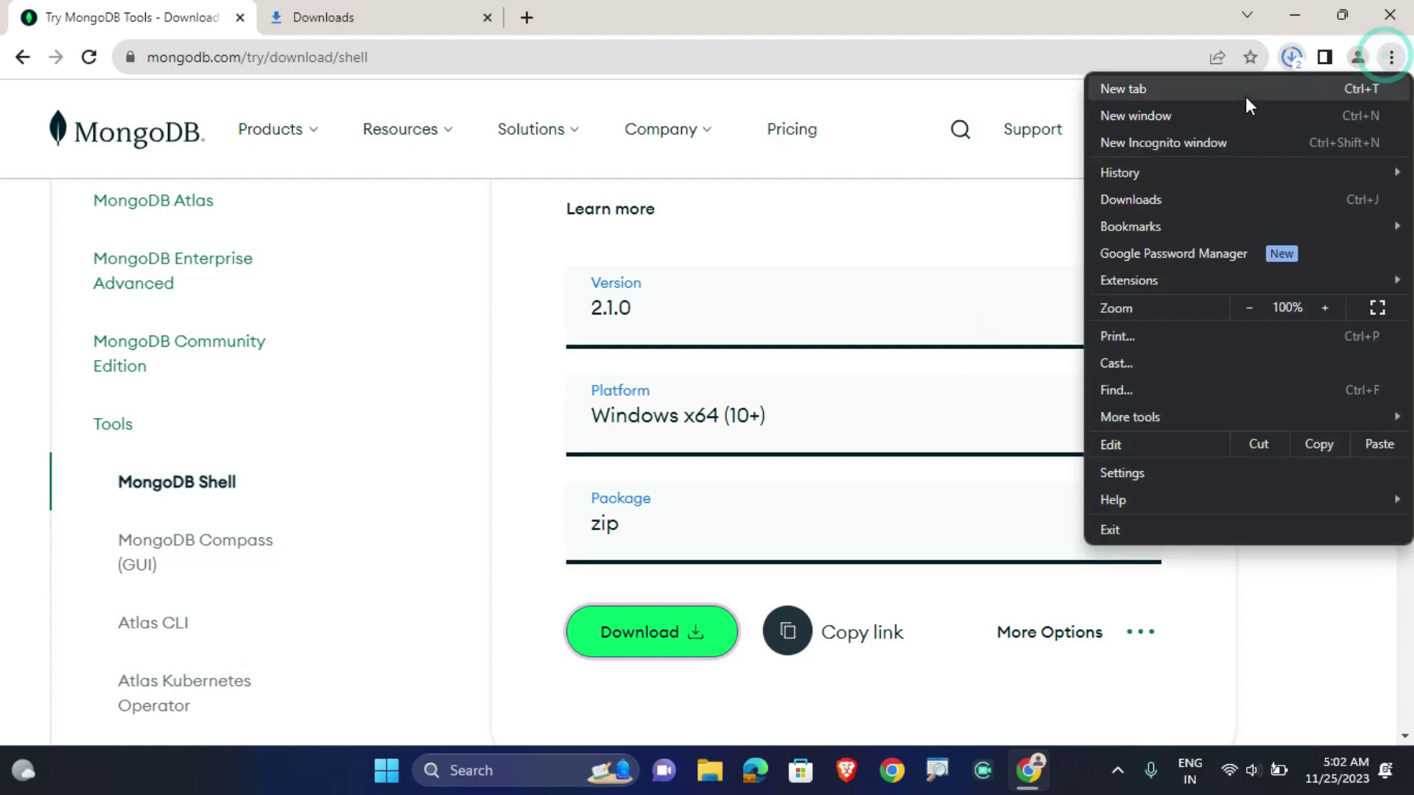
{"action": "left_click", "coordinate": [1175, 199]}
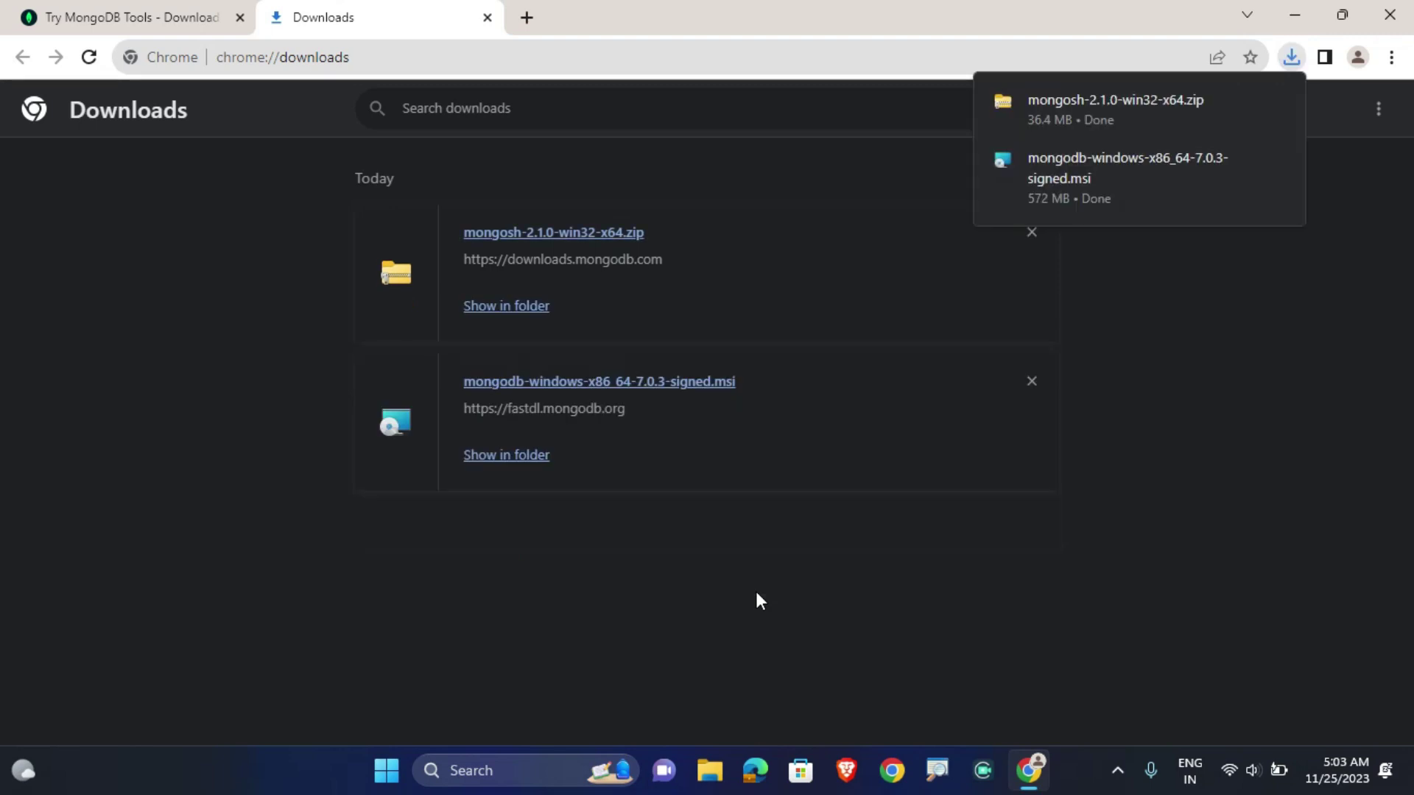
{"action": "left_click", "coordinate": [757, 593]}
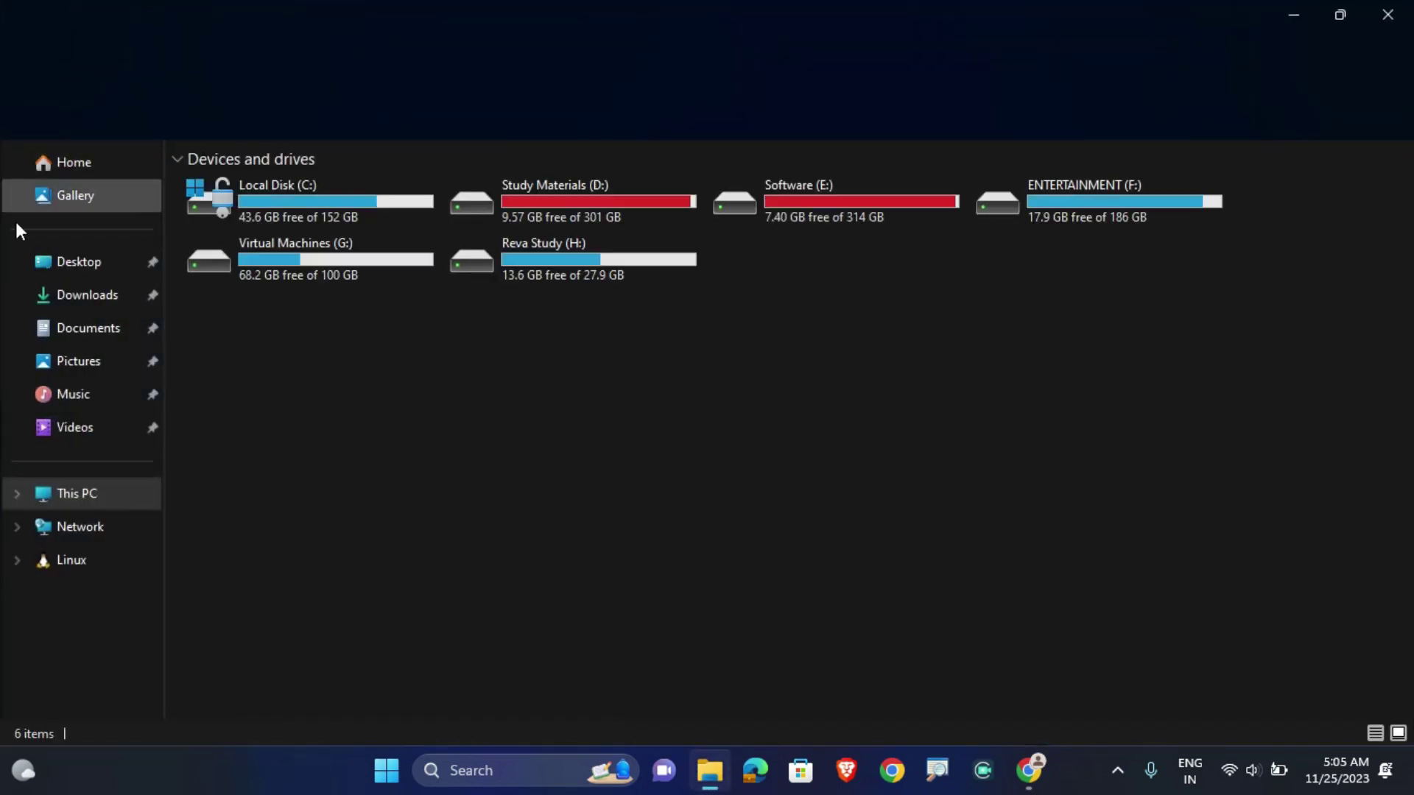
Open the Downloads folder in File Explorer and launch the mongodb-windows-x86_64-7.0.3-signed installer
{"action": "left_click", "coordinate": [92, 294]}
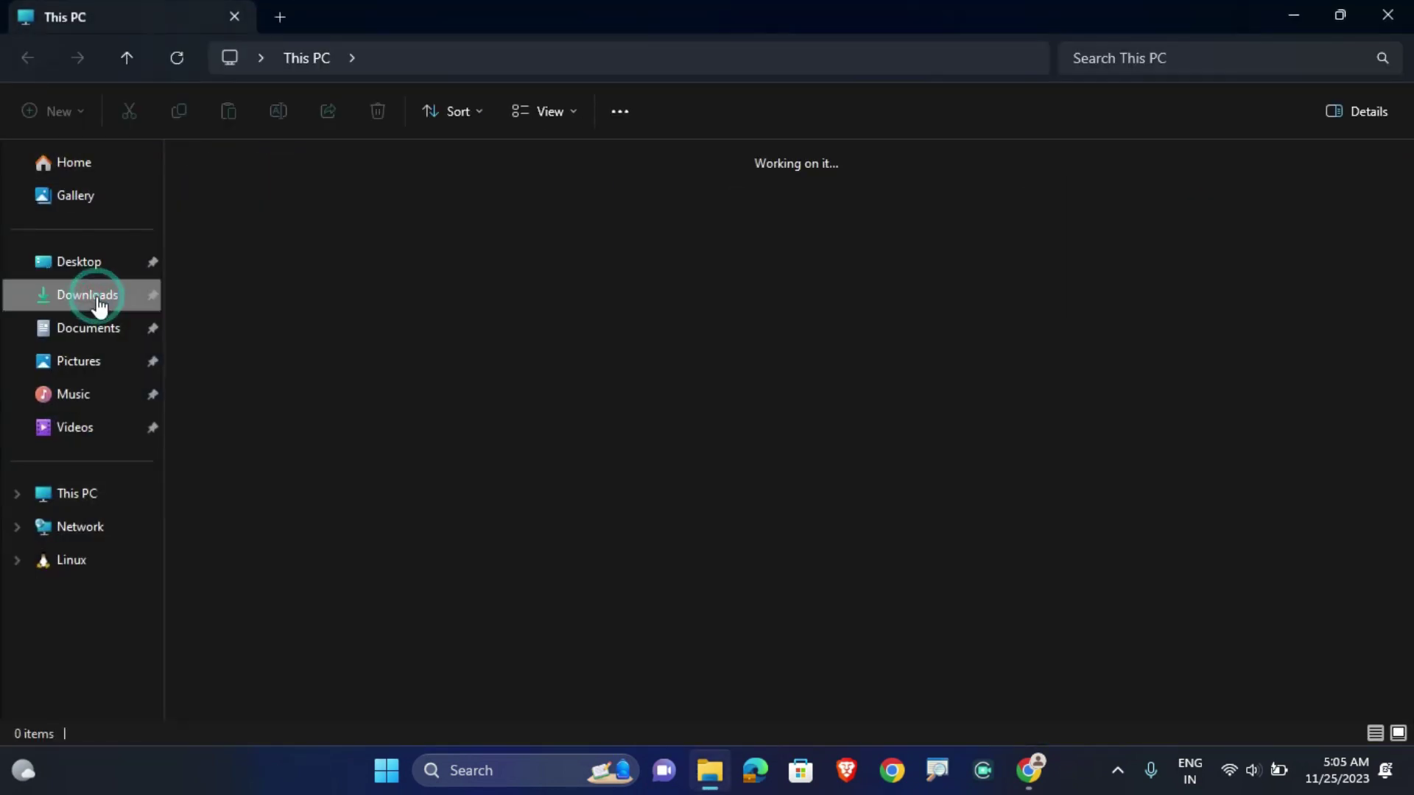
{"action": "left_click_drag", "start_coordinate": [275, 268], "coordinate": [403, 180]}
{"action": "left_click", "coordinate": [368, 274]}
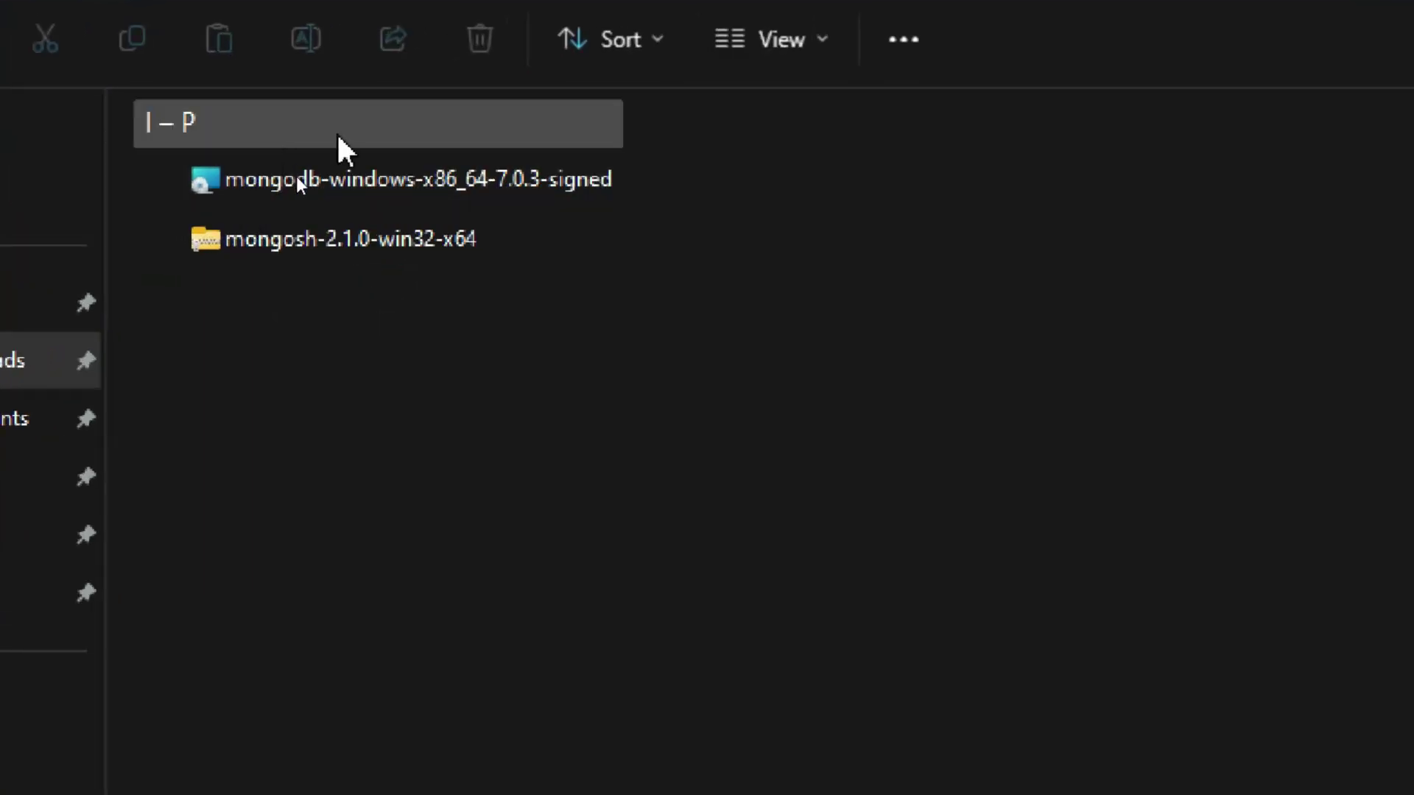
{"action": "left_click", "coordinate": [258, 239]}
{"action": "left_click", "coordinate": [270, 184]}
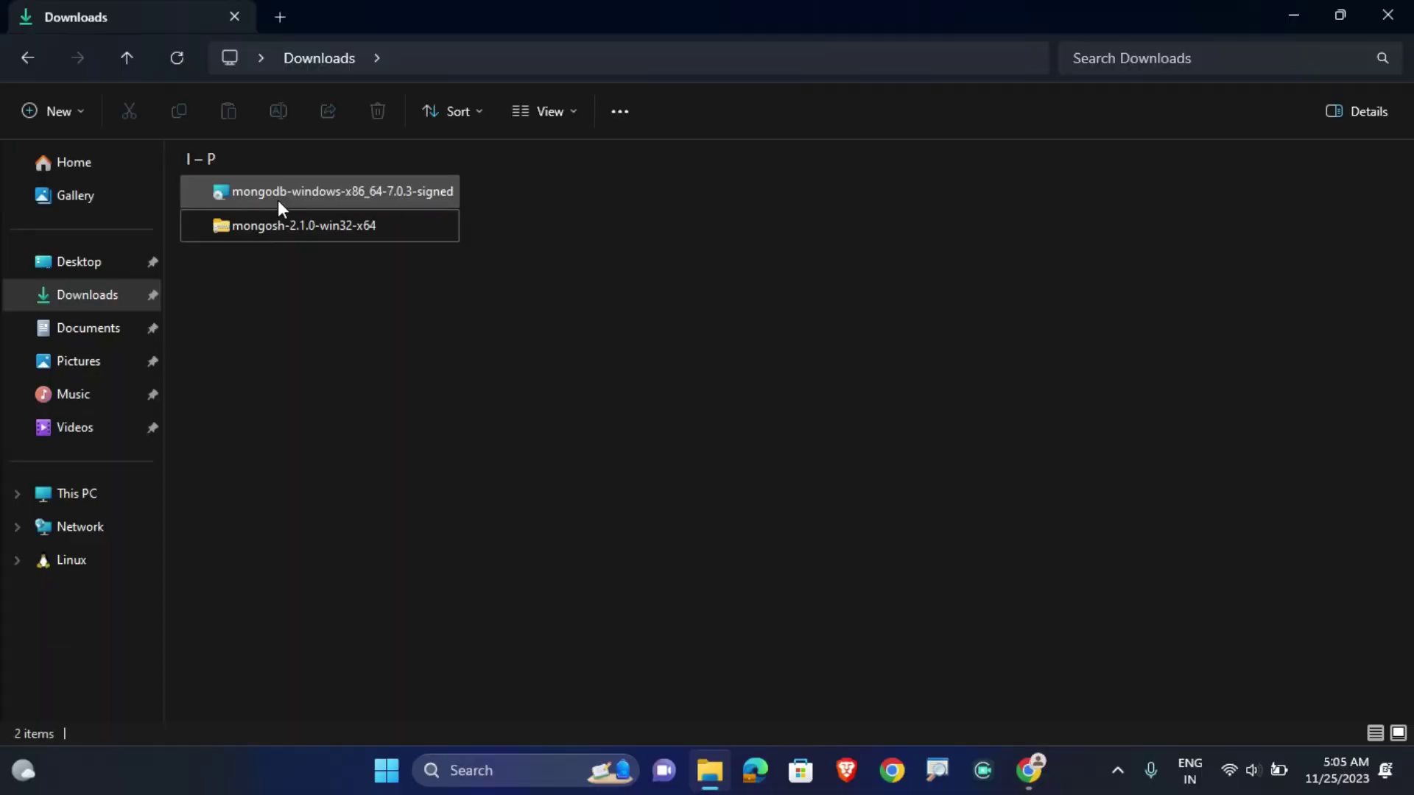
{"action": "left_click", "coordinate": [305, 193]}
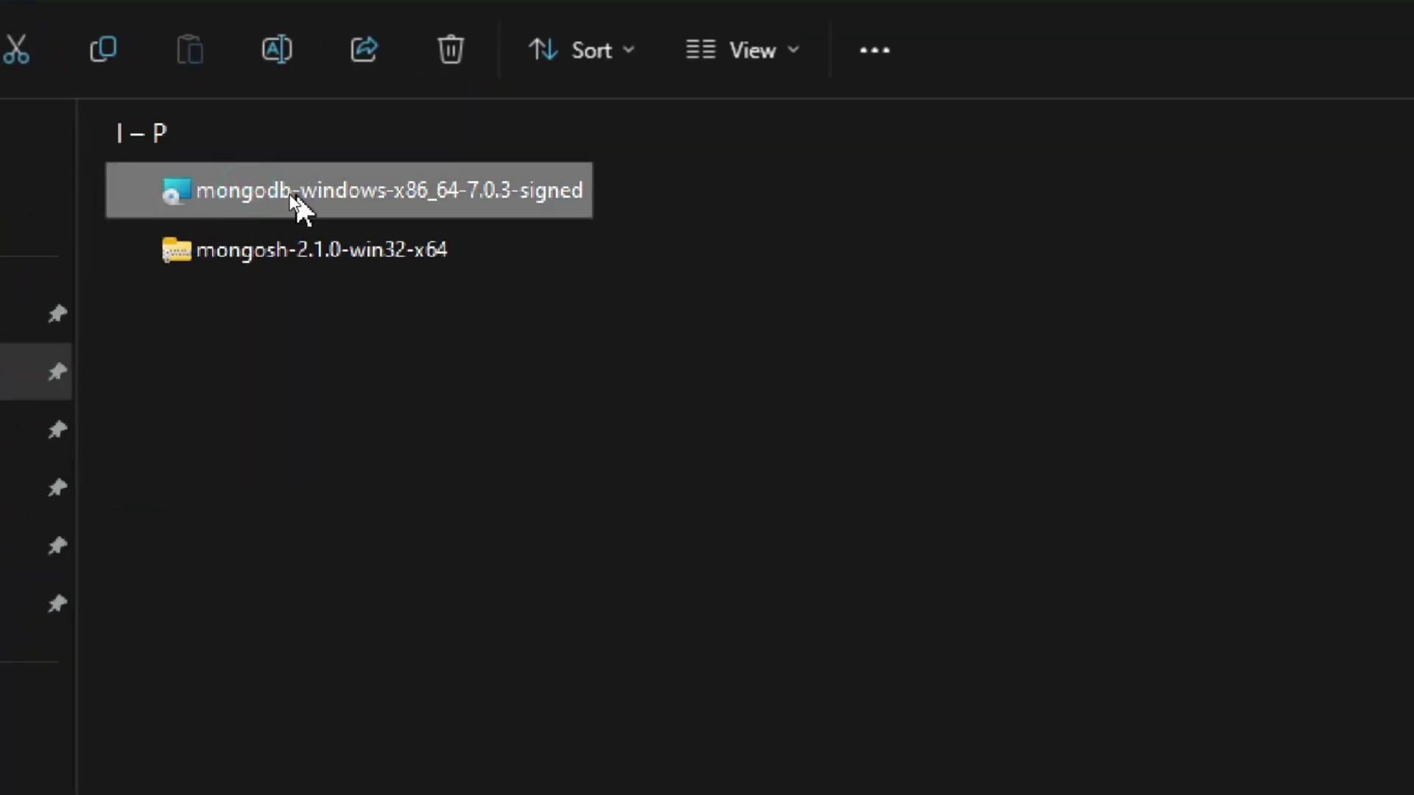
{"action": "double_click", "coordinate": [295, 196]}
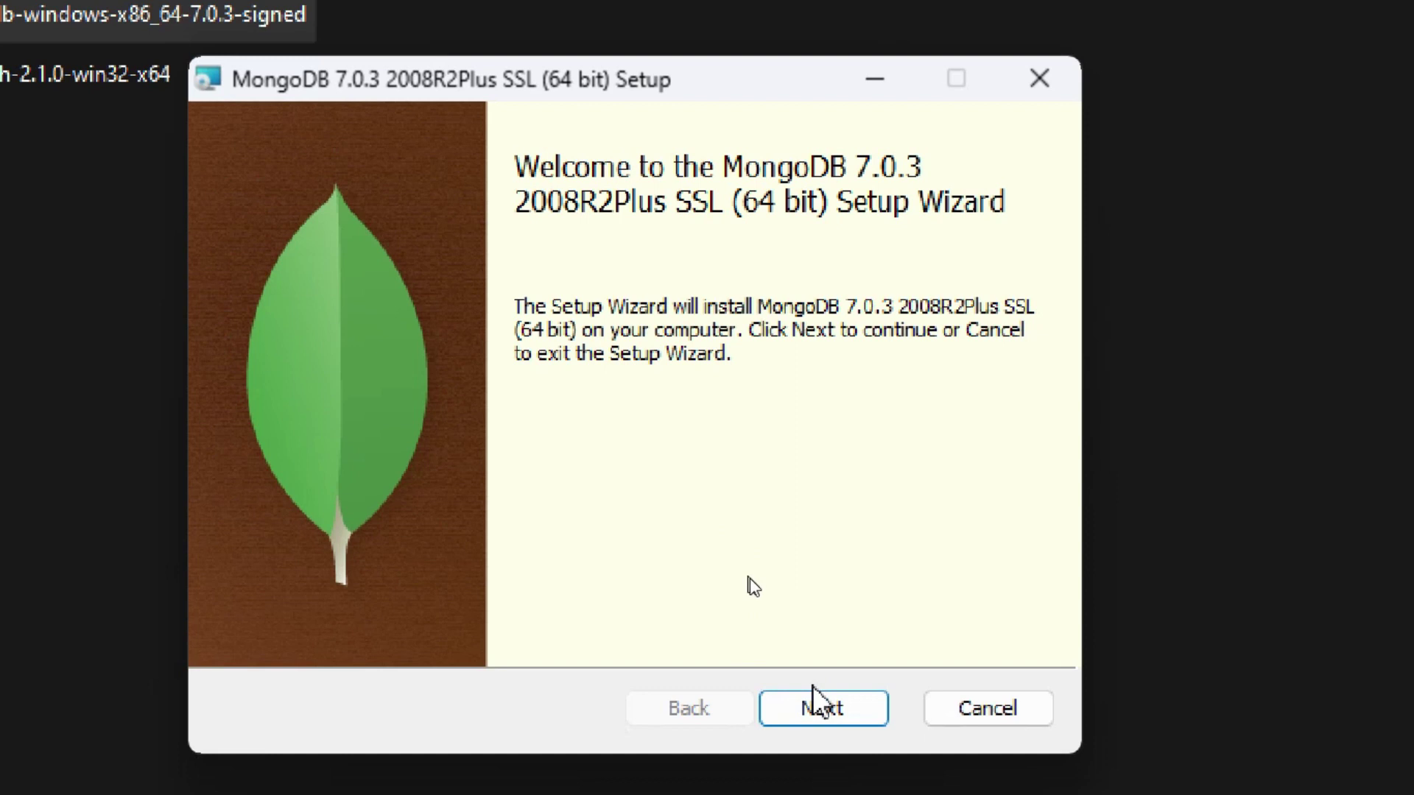
Go past the MongoDB setup welcome page, accept the license agreement terms and continue to the setup type choice
{"action": "left_click", "coordinate": [857, 687]}
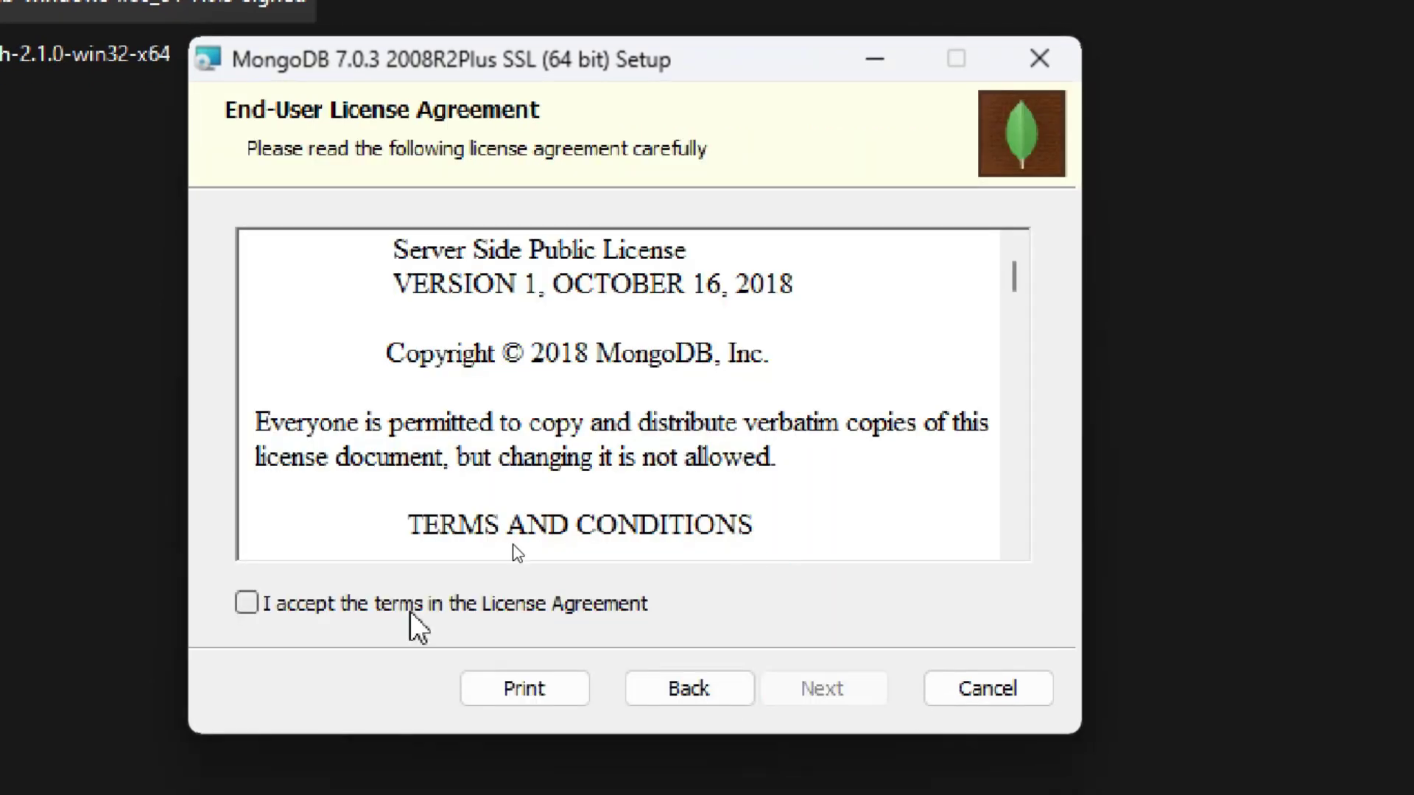
{"action": "left_click", "coordinate": [409, 611]}
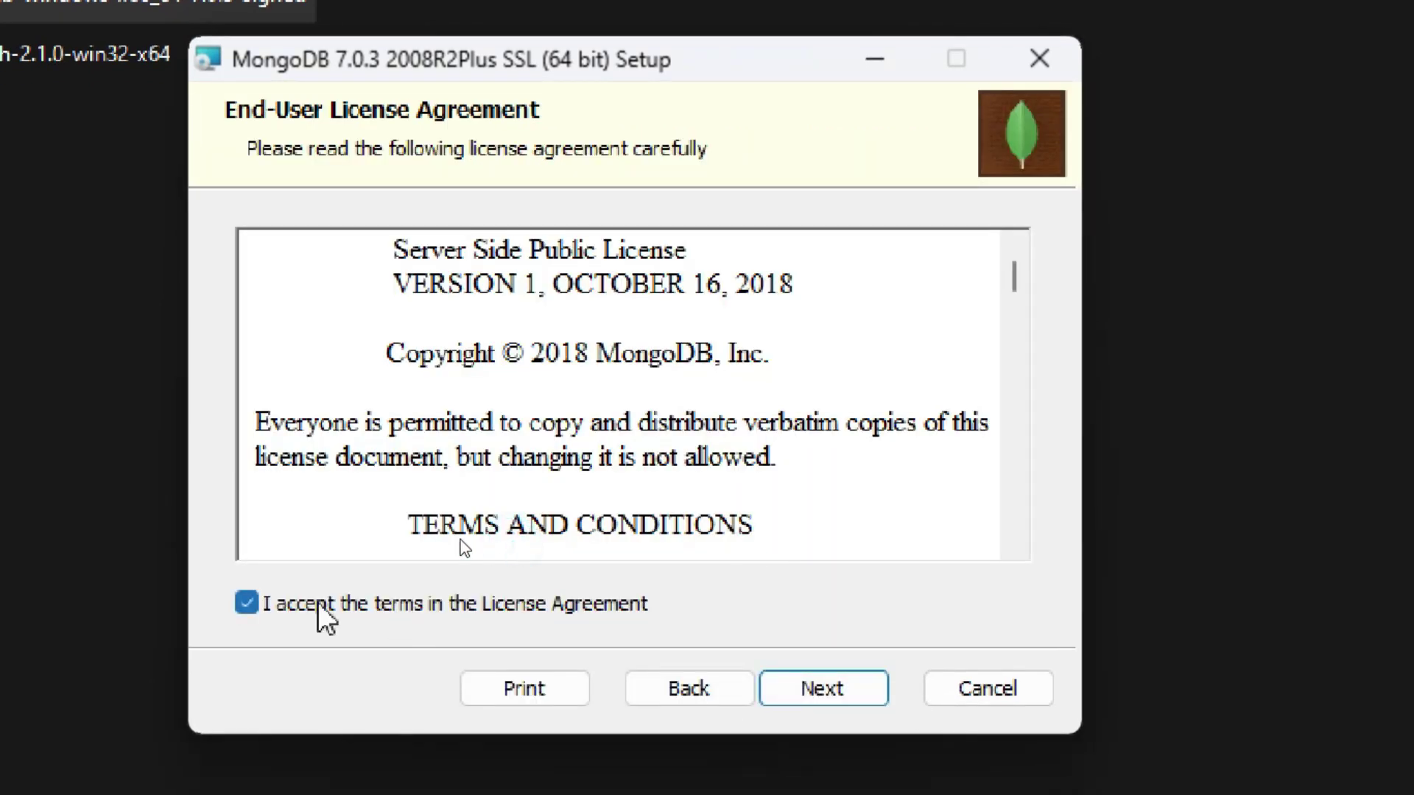
{"action": "left_click", "coordinate": [347, 607]}
{"action": "left_click", "coordinate": [343, 608]}
{"action": "left_click", "coordinate": [407, 610]}
{"action": "left_click", "coordinate": [367, 610]}
{"action": "left_click", "coordinate": [816, 688]}
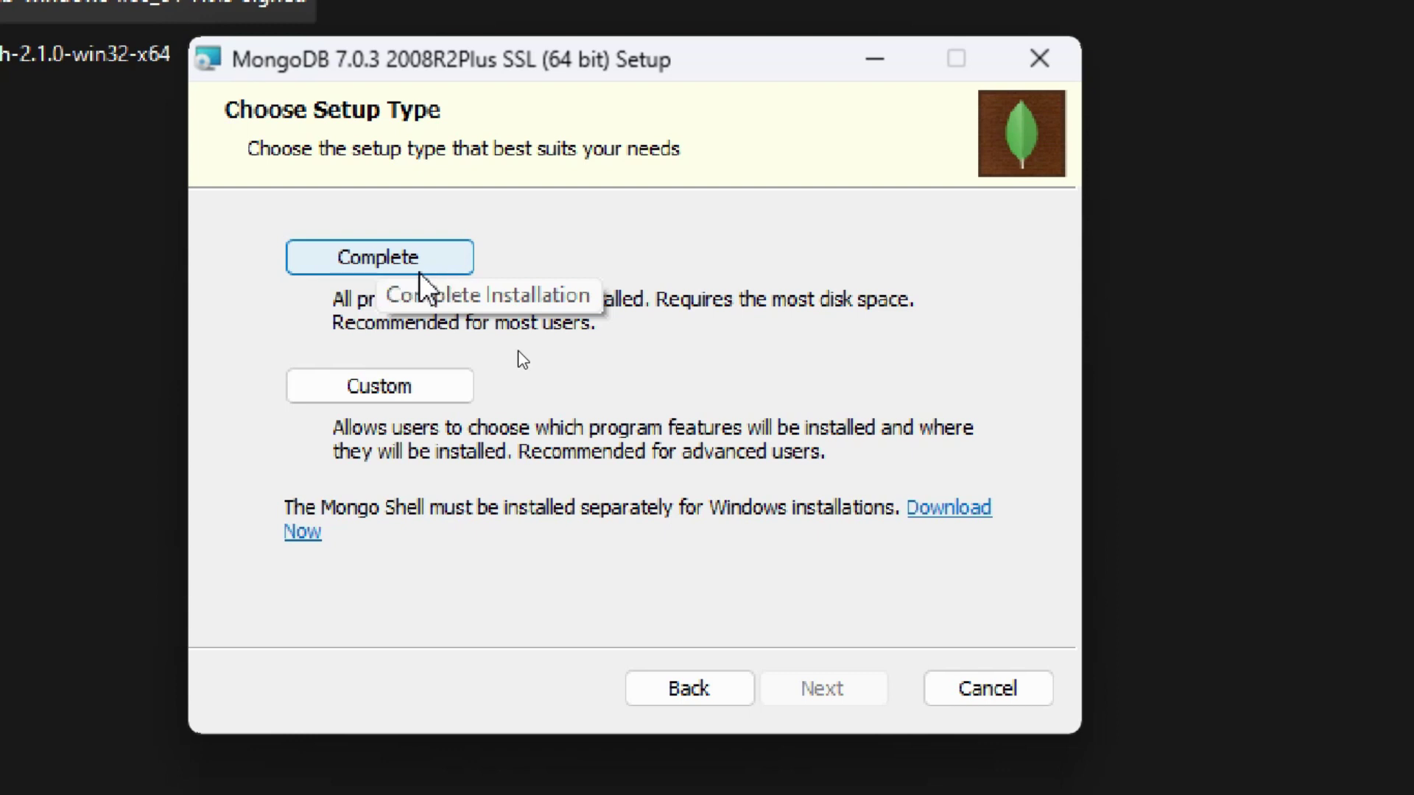
Choose the Complete setup type and accept the default service configuration with MongoD installed as a Network Service user service
{"action": "left_click", "coordinate": [400, 259]}
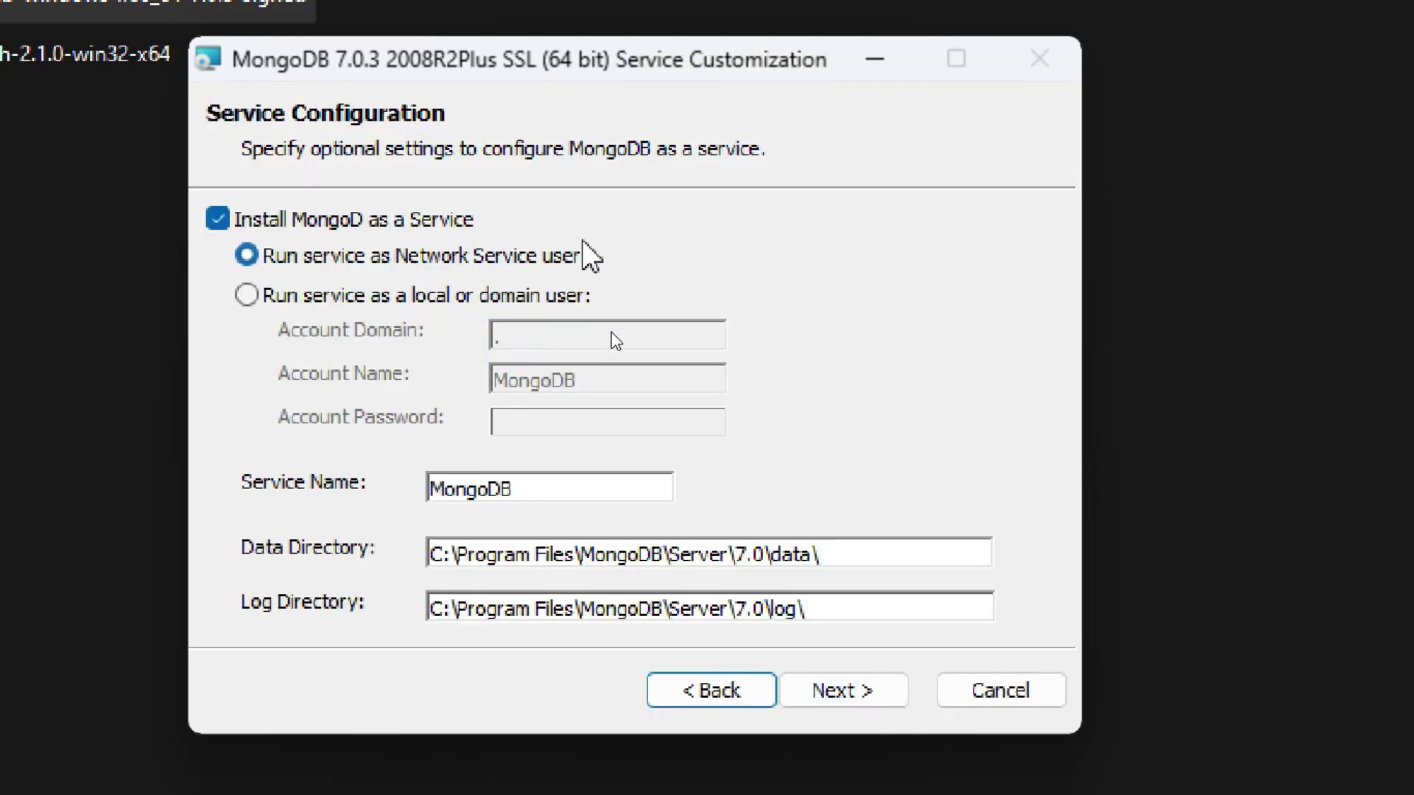
{"action": "left_click_drag", "start_coordinate": [828, 554], "coordinate": [425, 557]}
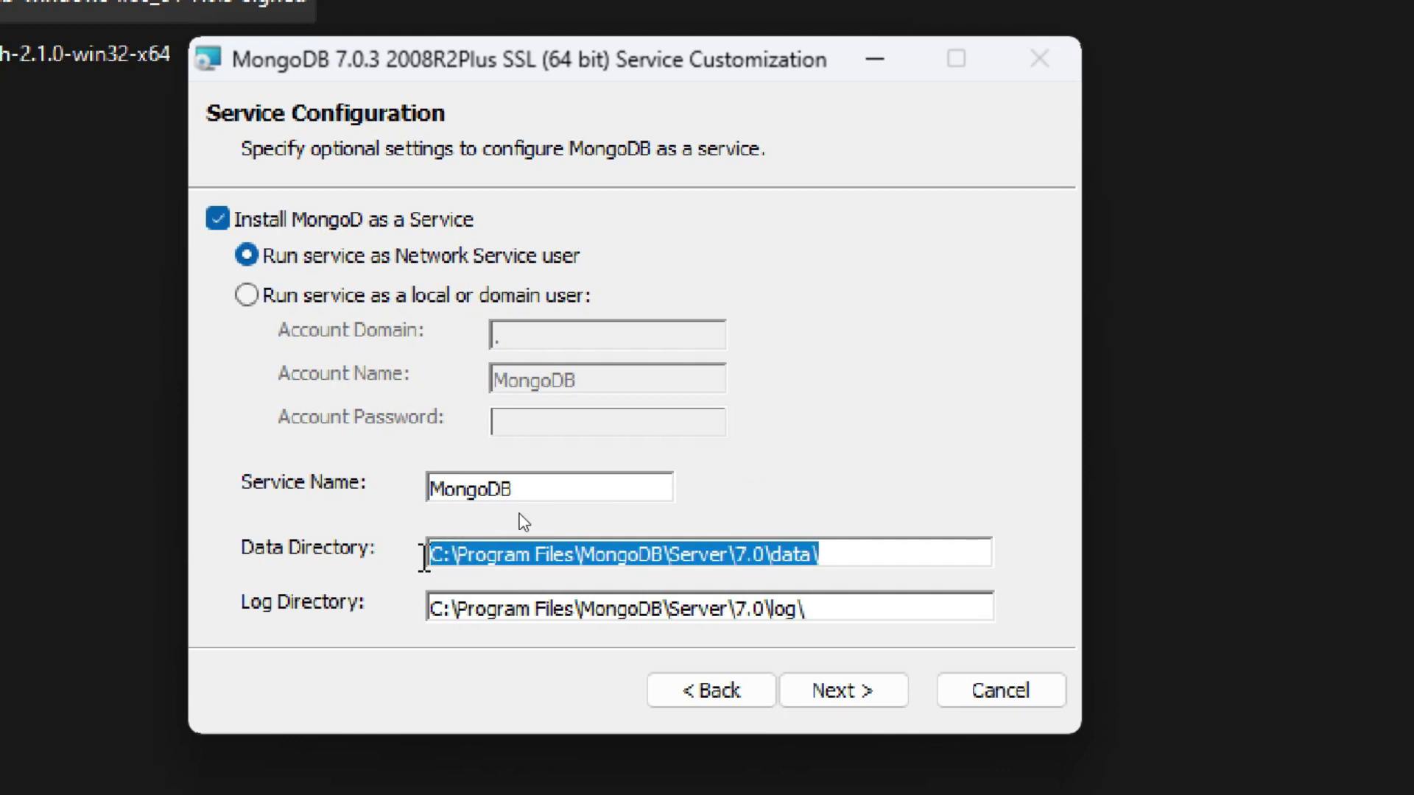
{"action": "left_click", "coordinate": [762, 511]}
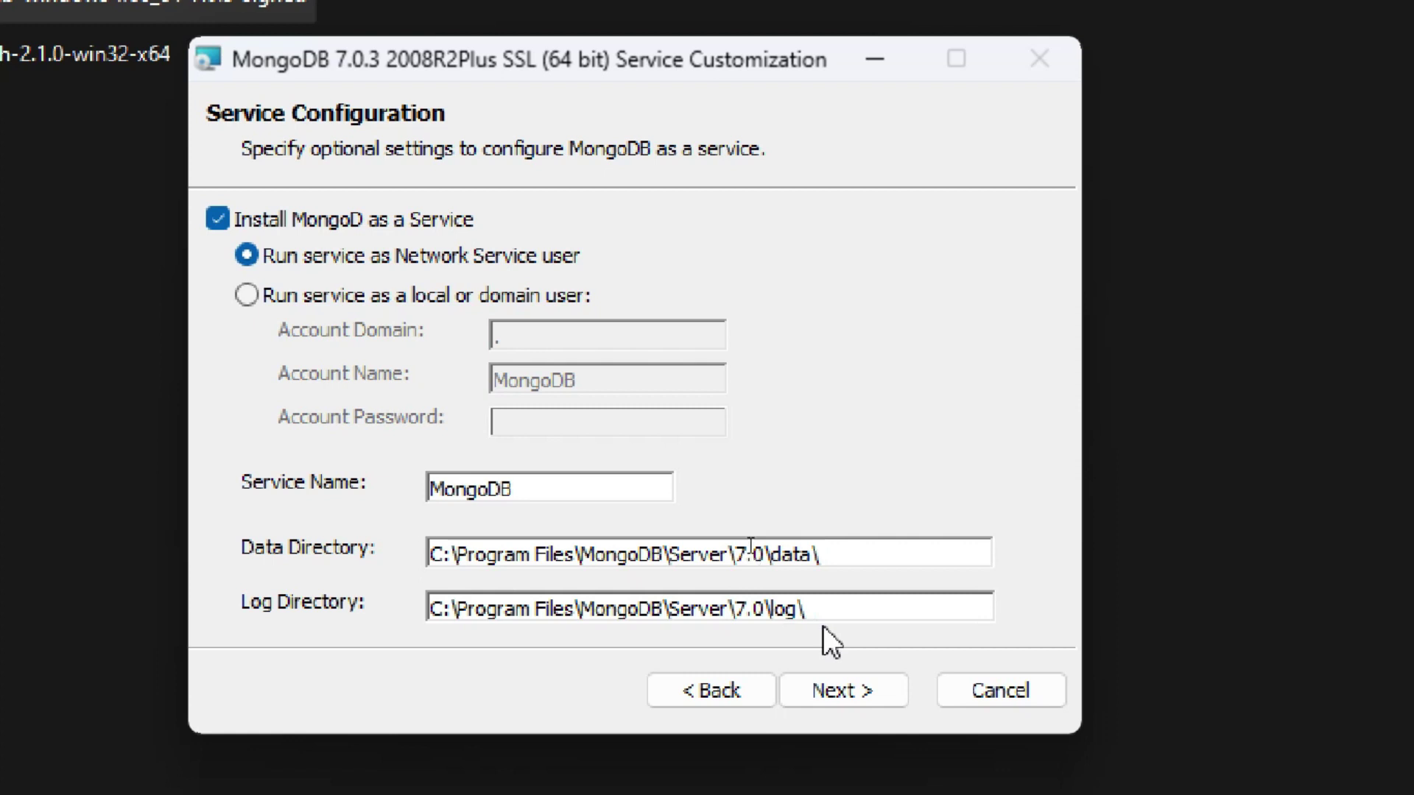
{"action": "left_click_drag", "start_coordinate": [826, 605], "coordinate": [410, 609]}
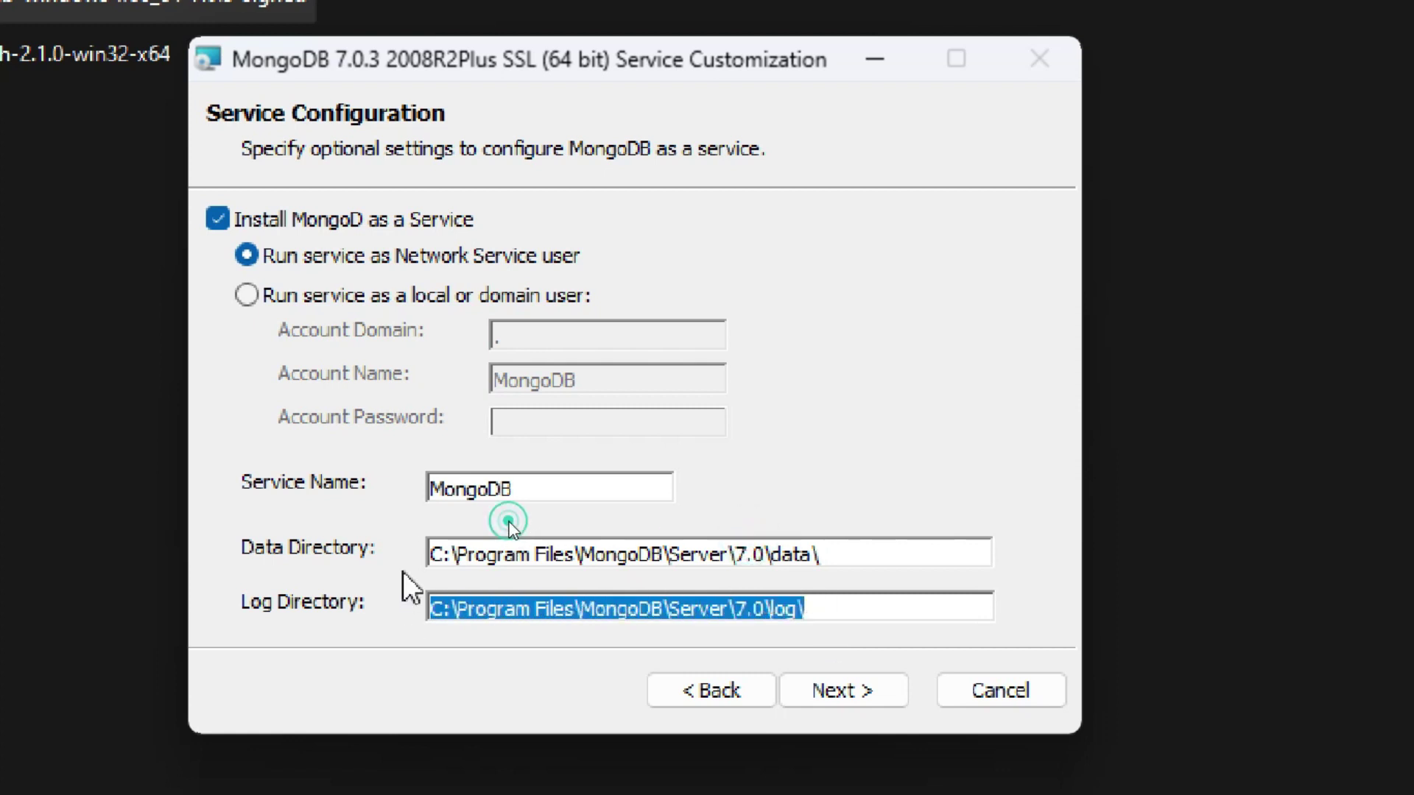
{"action": "left_click", "coordinate": [517, 488]}
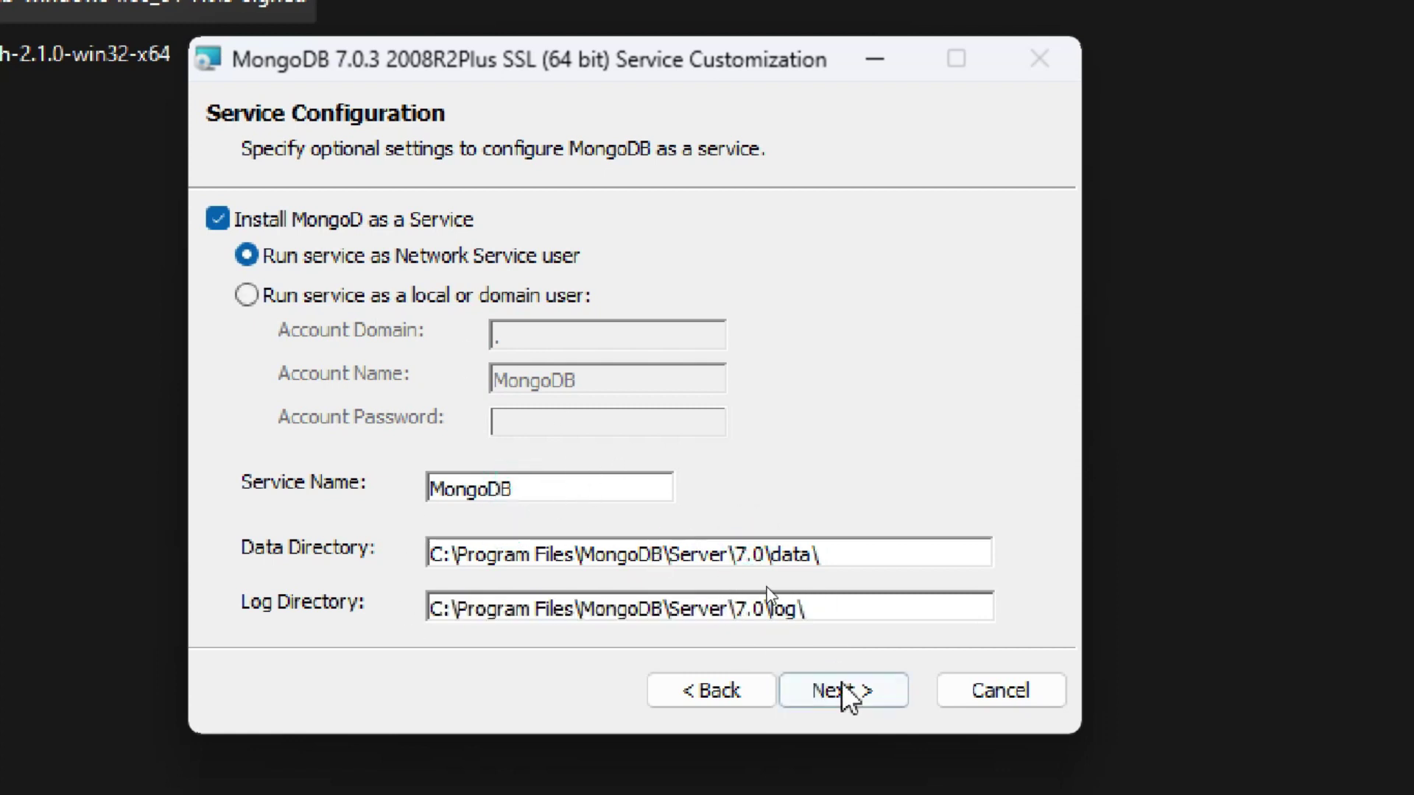
{"action": "left_click", "coordinate": [844, 679]}
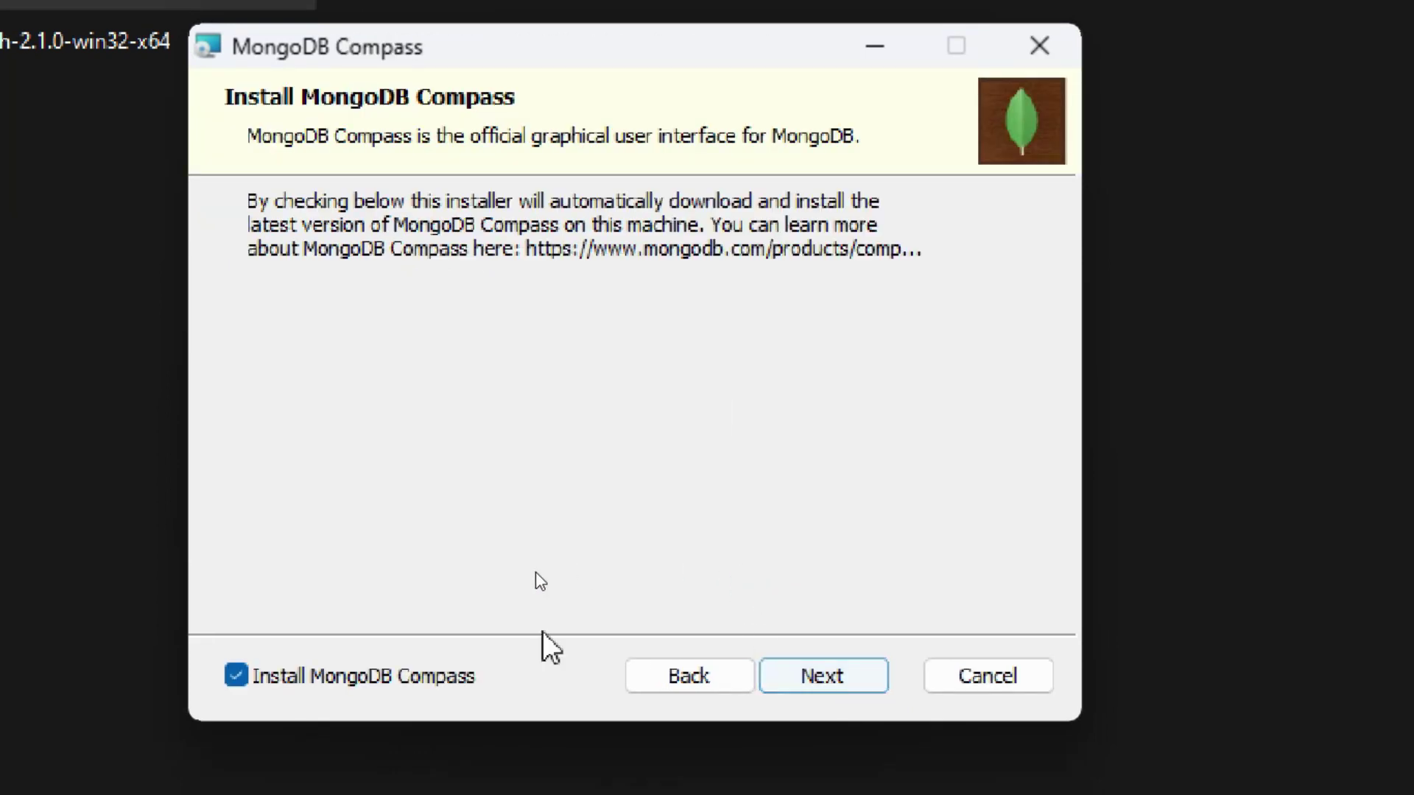
Keep Install MongoDB Compass enabled and start the MongoDB 7.0.3 installation
{"action": "left_click", "coordinate": [330, 676]}
{"action": "left_click", "coordinate": [310, 678]}
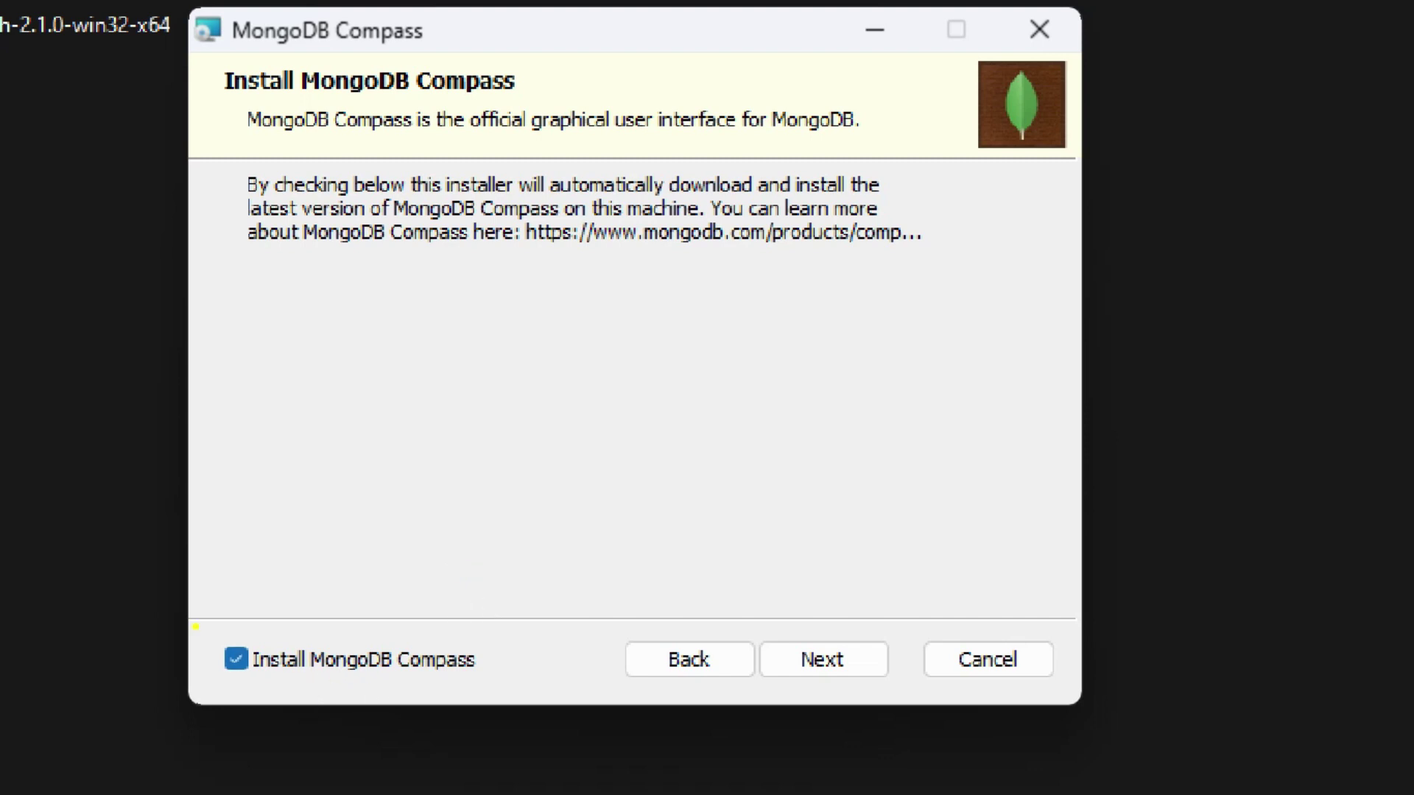
{"action": "mouse_move", "coordinate": [207, 628]}
{"action": "left_mouse_down"}
{"action": "mouse_move", "coordinate": [298, 681]}
{"action": "mouse_move", "coordinate": [491, 694]}
{"action": "left_mouse_up"}
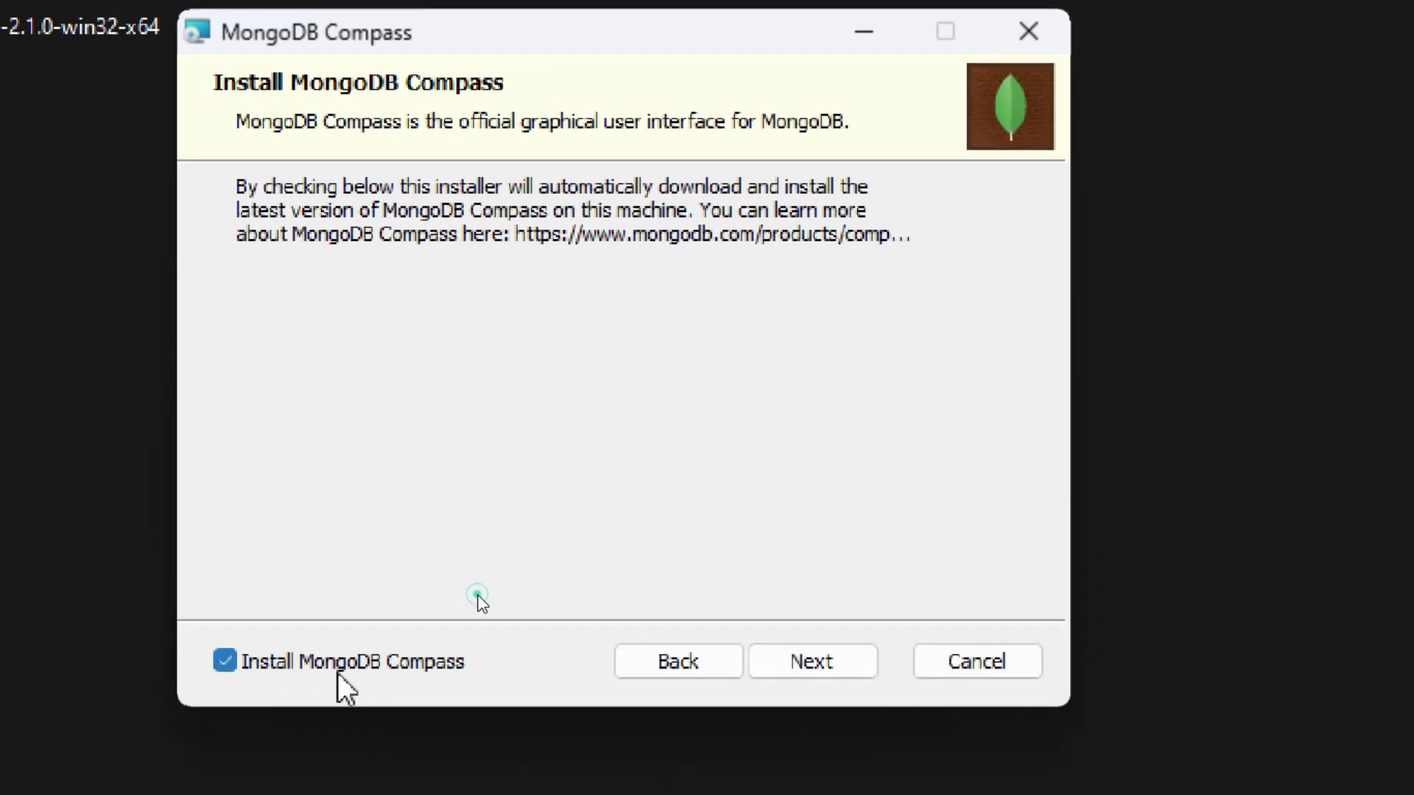
{"action": "left_click", "coordinate": [338, 674]}
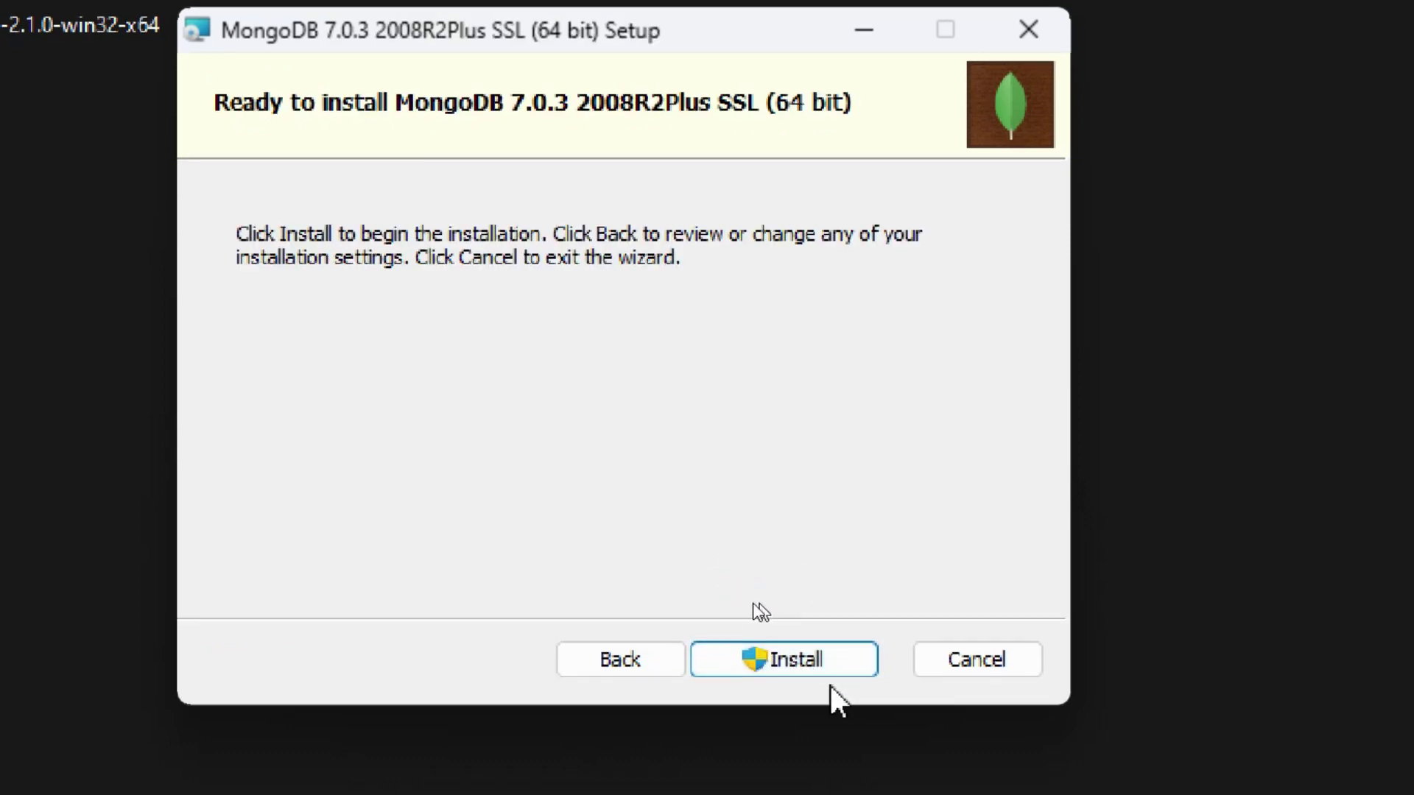
{"action": "left_click", "coordinate": [786, 669]}
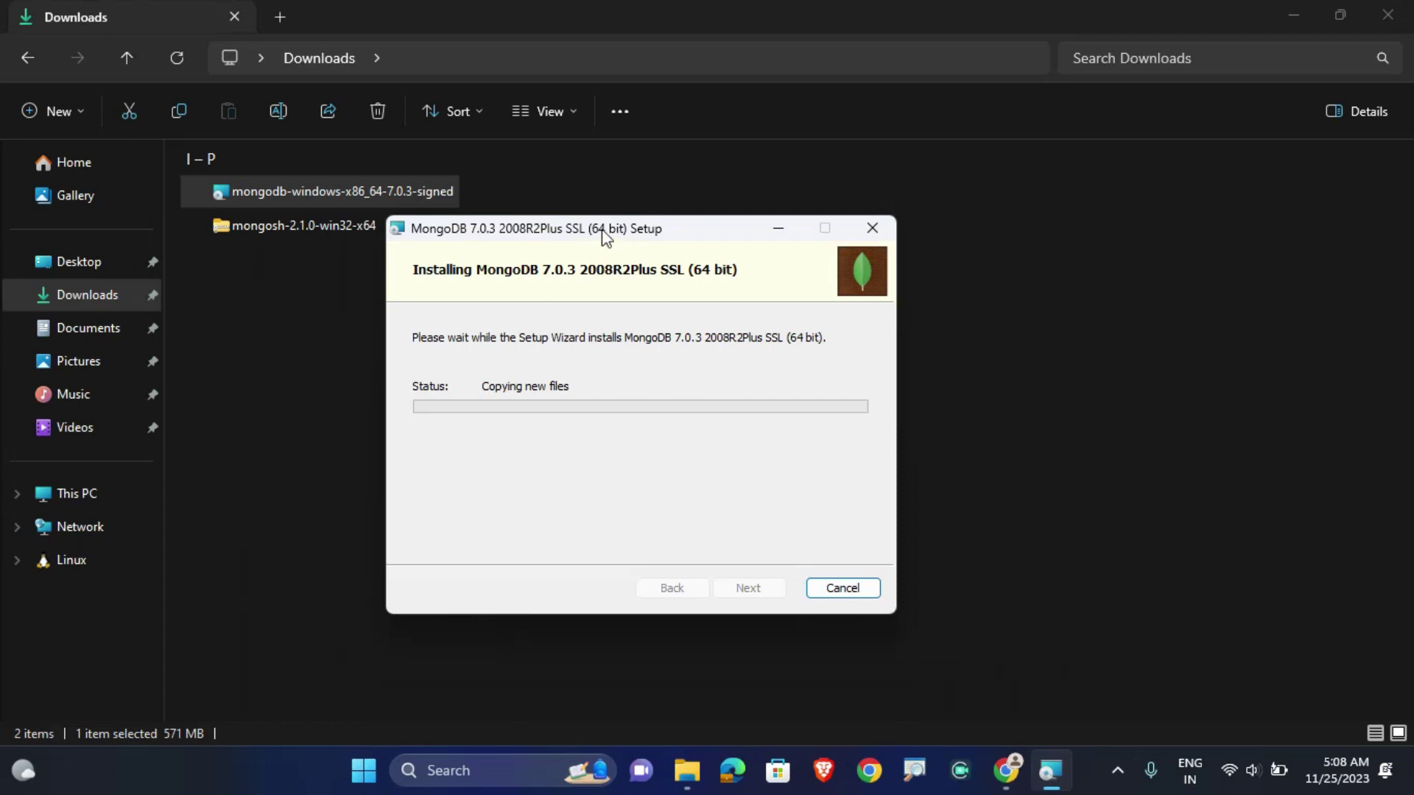
{"action": "left_click_drag", "start_coordinate": [602, 236], "coordinate": [726, 231]}
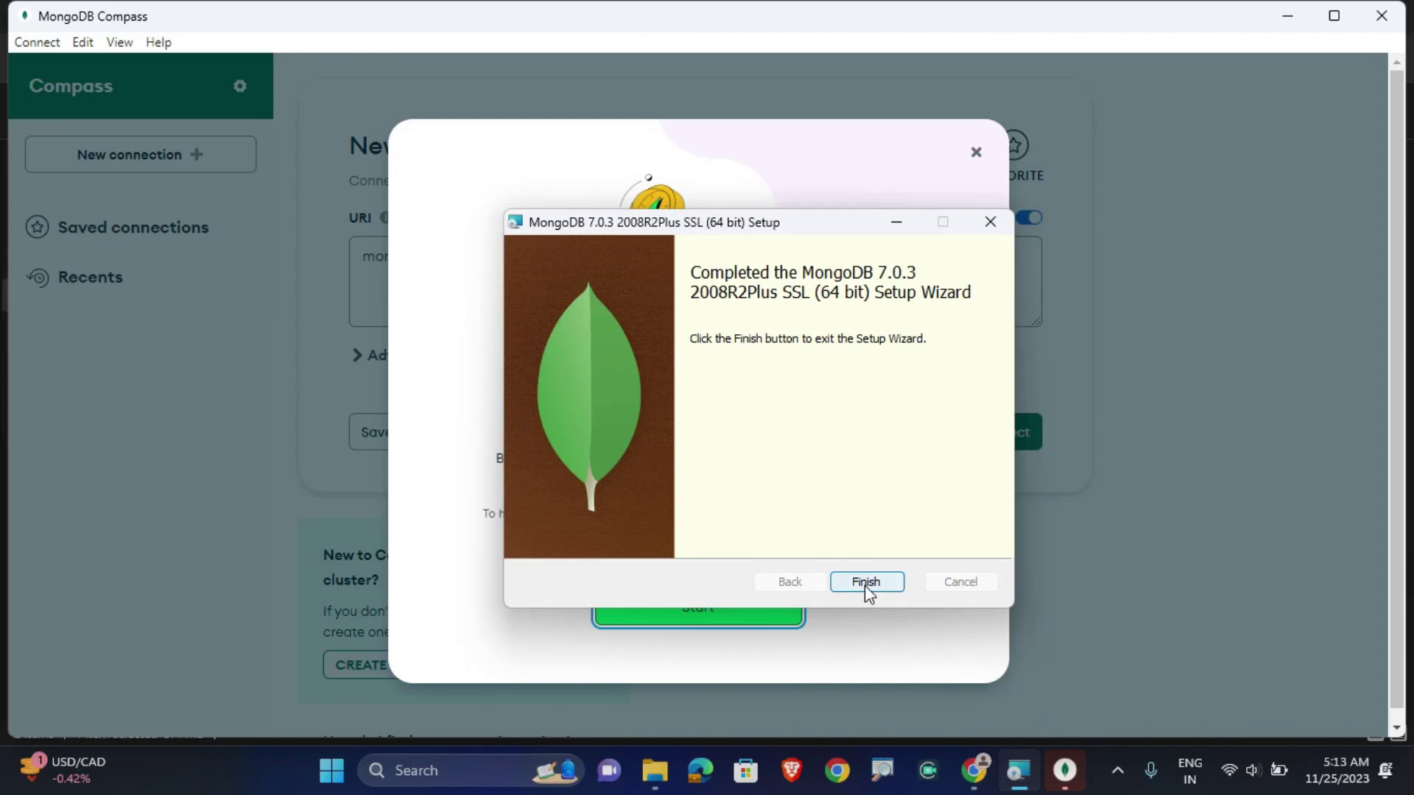
Finish the MongoDB setup wizard, then dismiss the Compass welcome dialog and close MongoDB Compass
{"action": "left_click", "coordinate": [866, 582]}
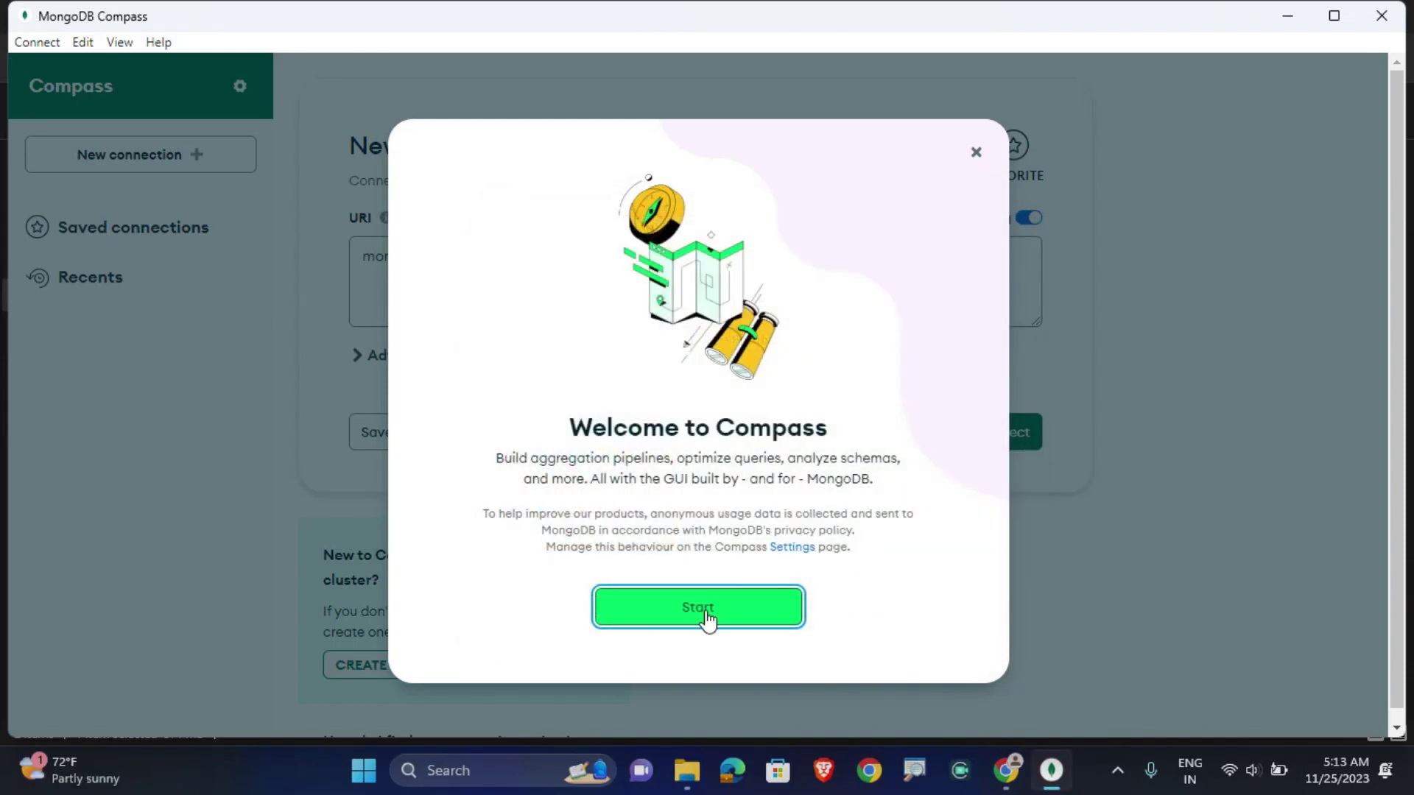
{"action": "left_click", "coordinate": [977, 154]}
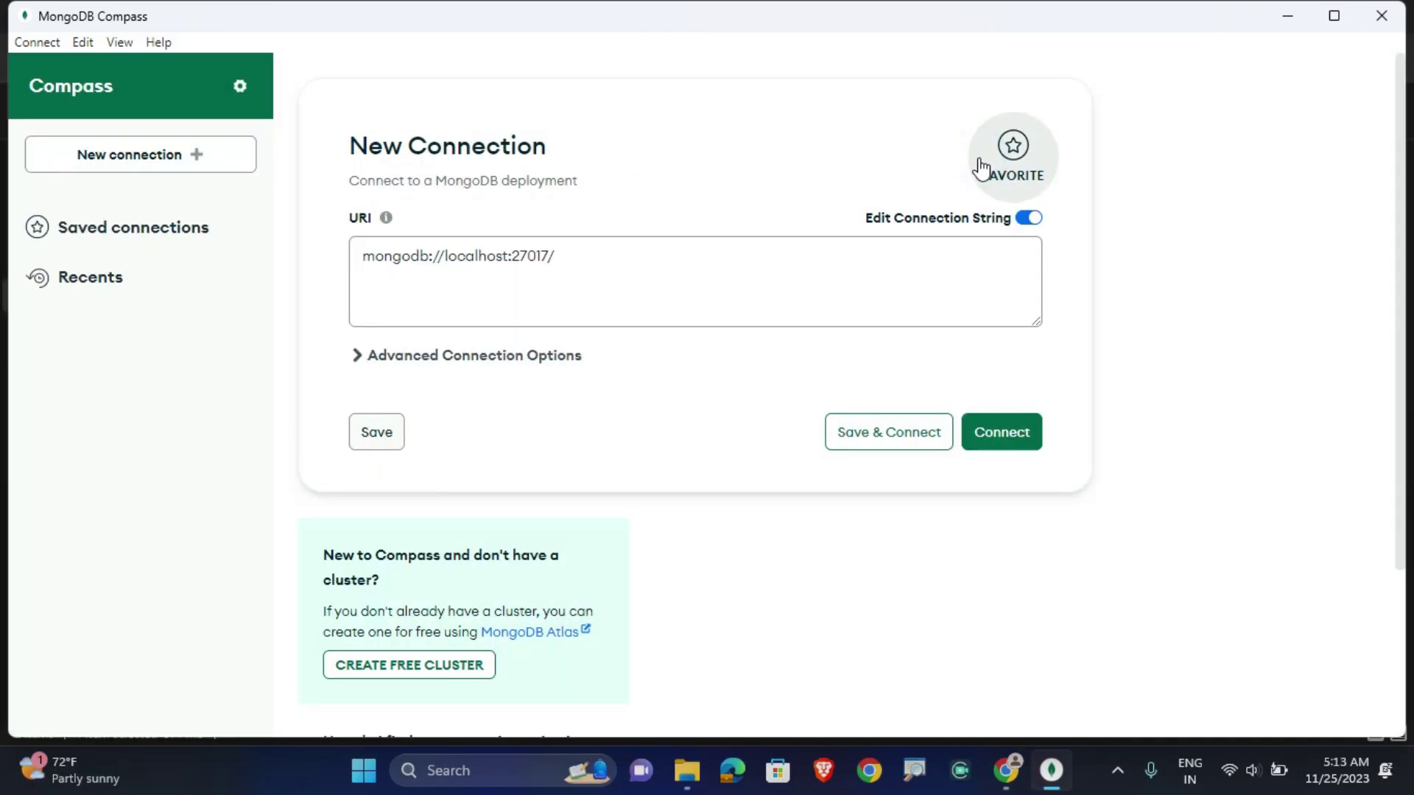
{"action": "left_click", "coordinate": [1381, 17]}
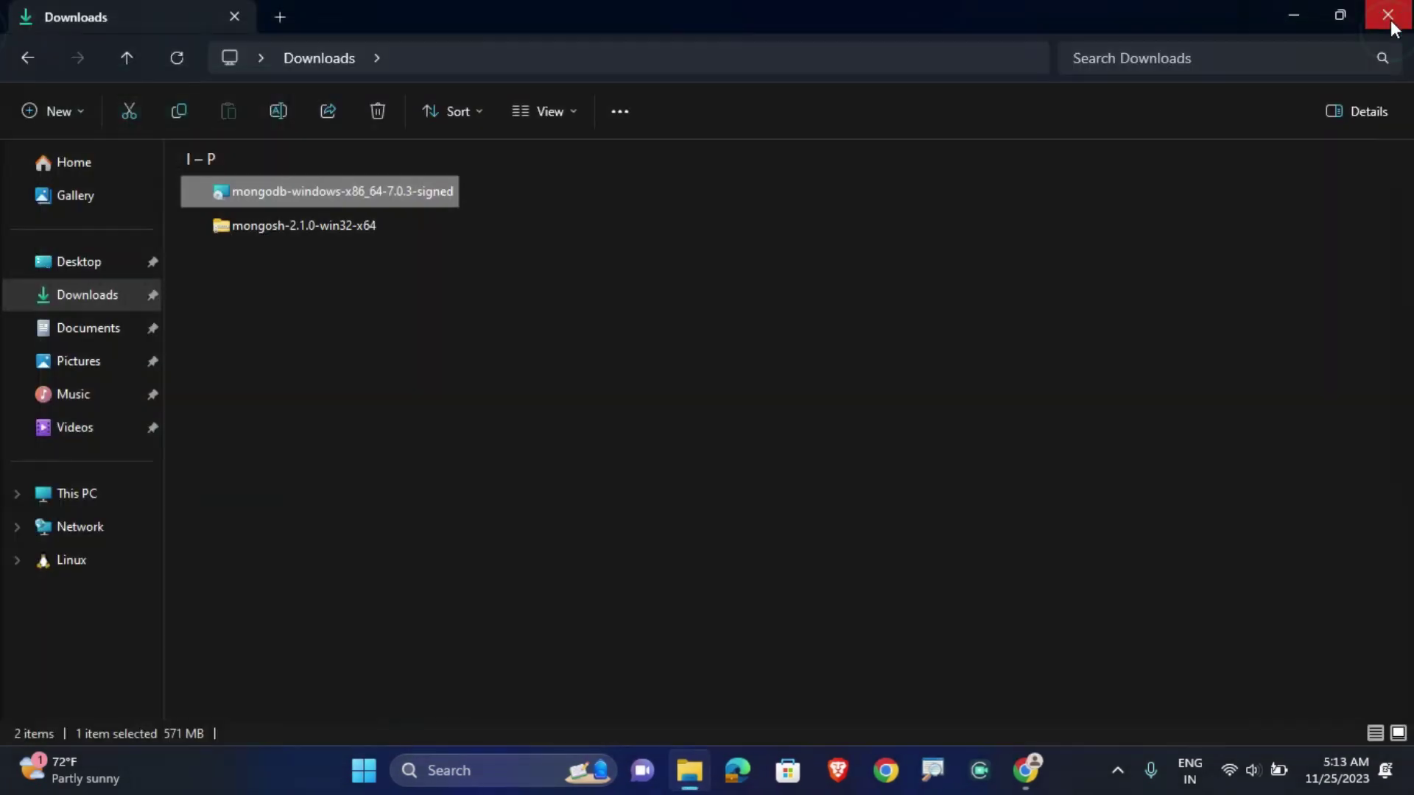
Extract the mongosh-2.1.0-win32-x64 zip to the default destination folder inside Downloads
{"action": "left_click", "coordinate": [727, 322]}
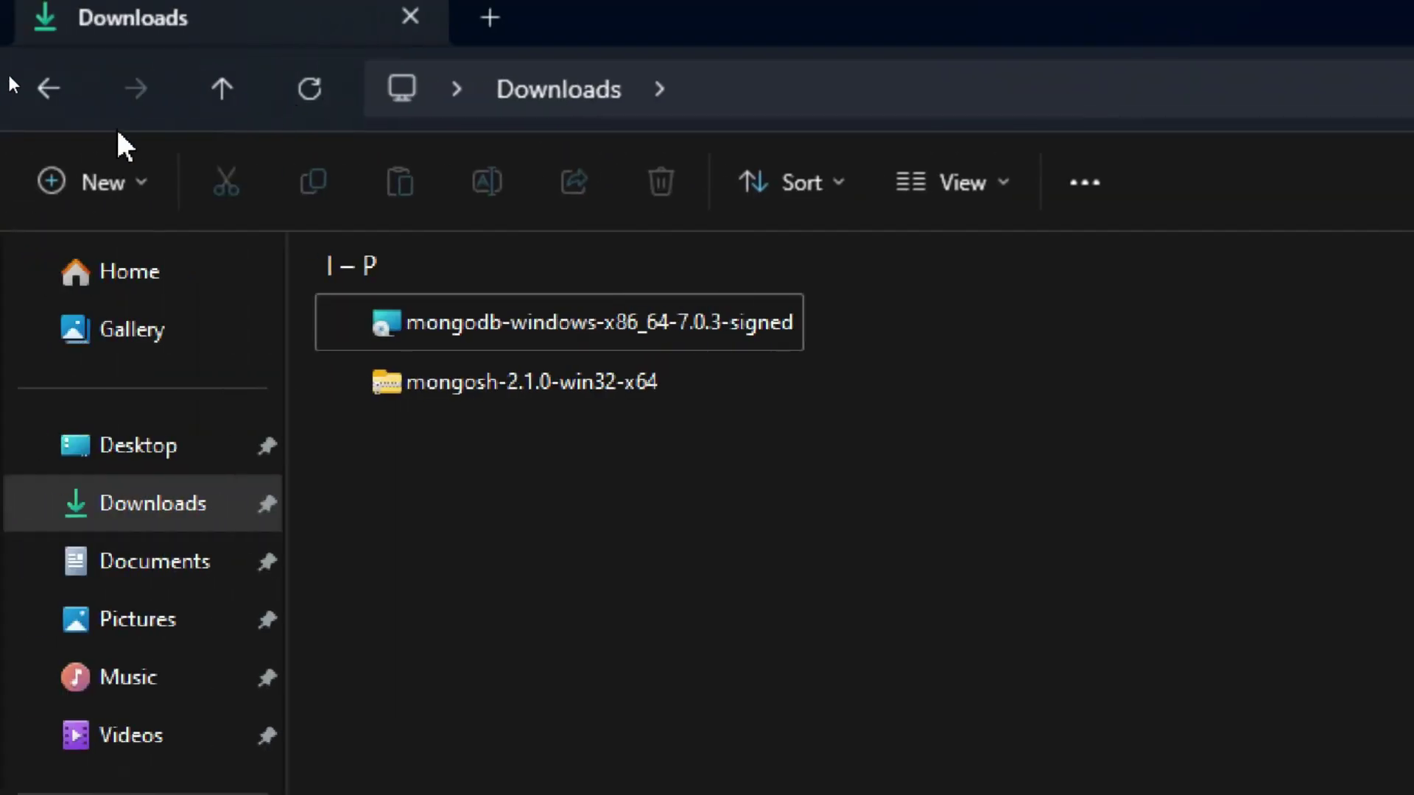
{"action": "left_click", "coordinate": [486, 401]}
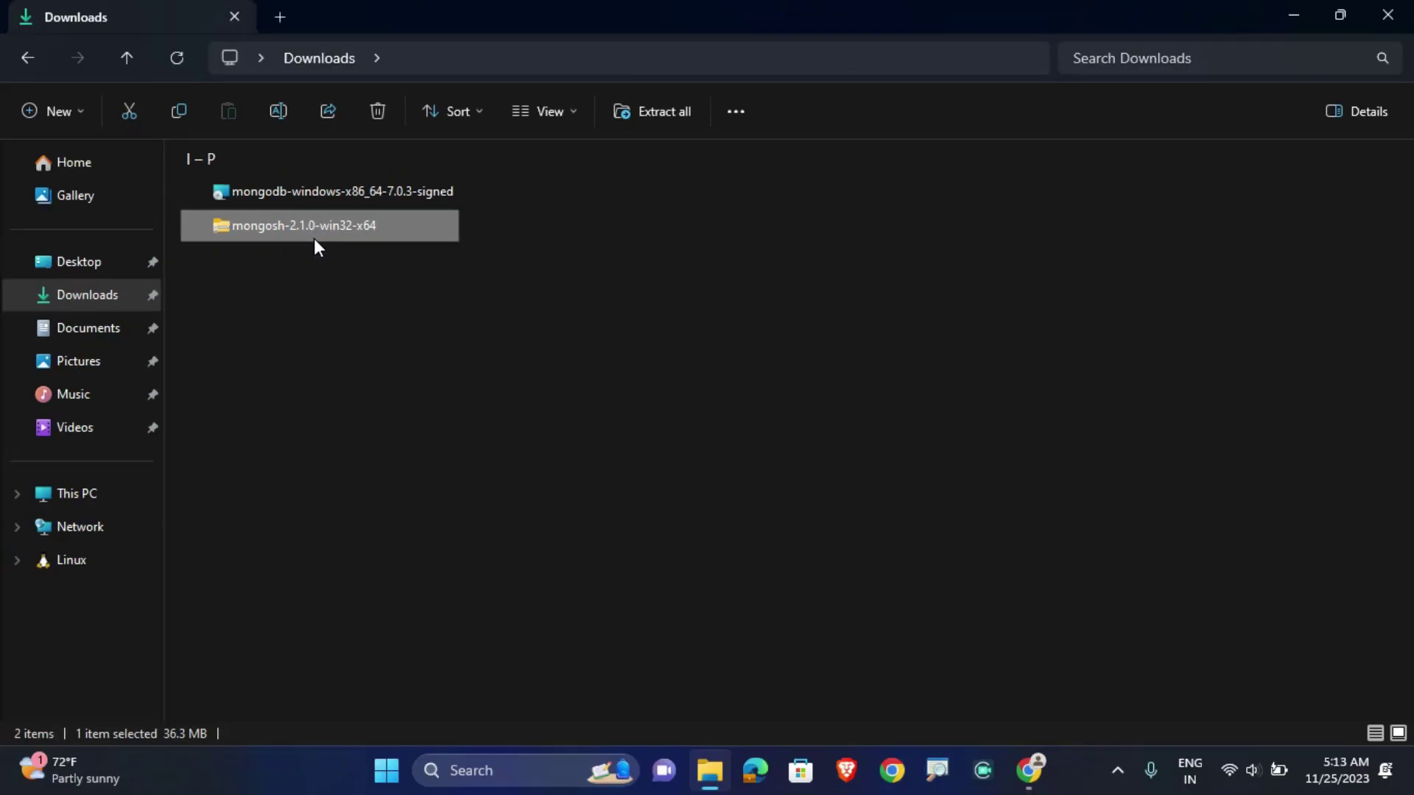
{"action": "right_click", "coordinate": [259, 234]}
{"action": "left_click", "coordinate": [316, 342]}
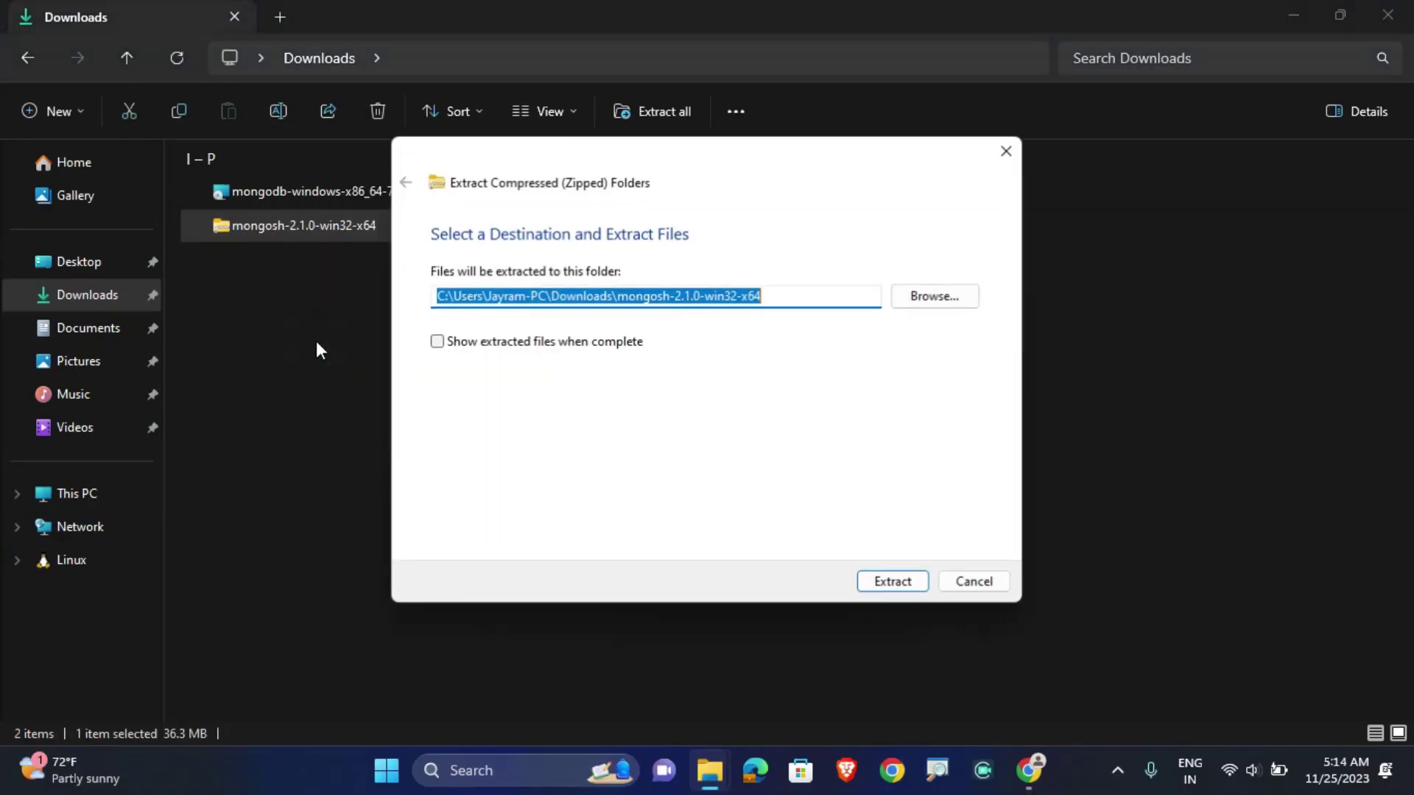
{"action": "left_click", "coordinate": [873, 583]}
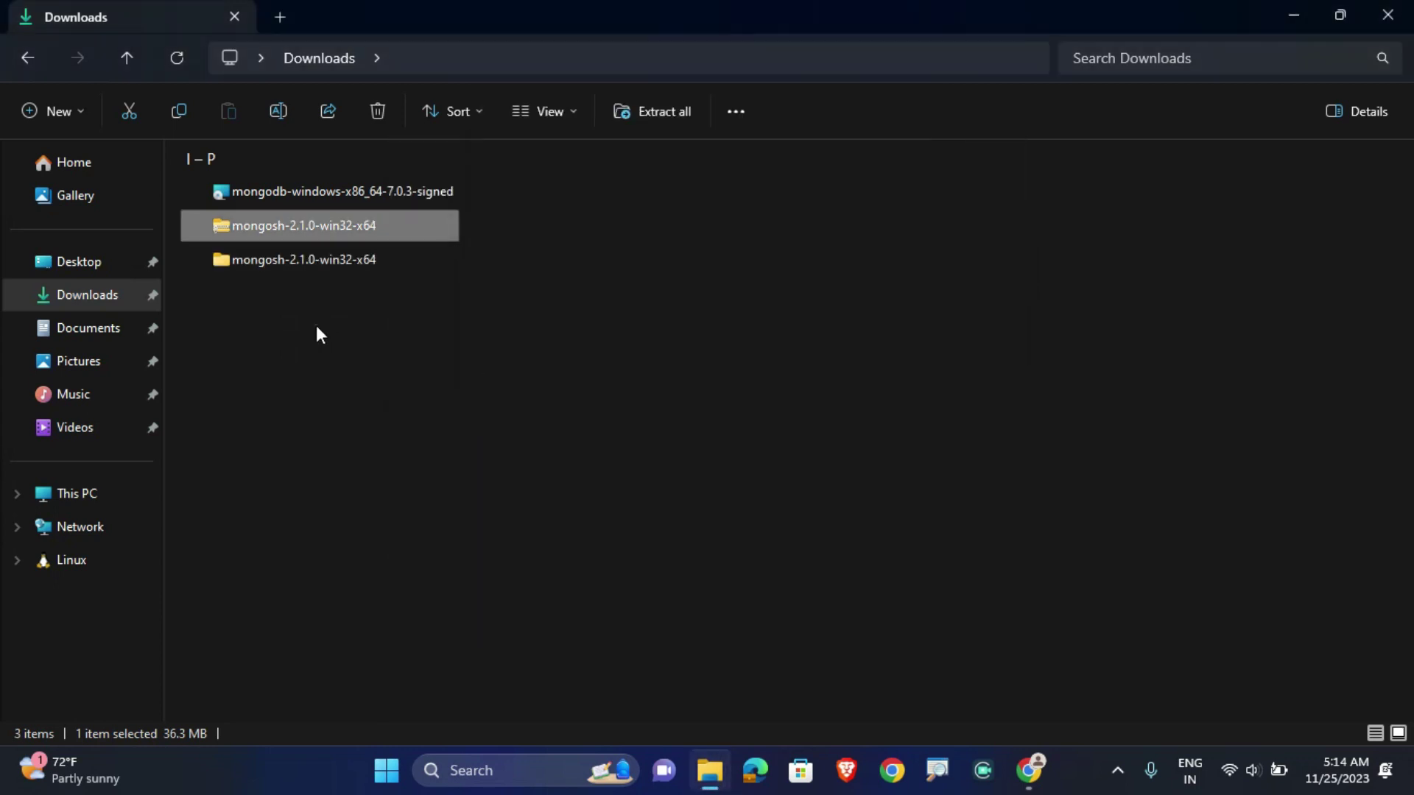
Copy the extracted mongosh-2.1.0-win32-x64 folder from Downloads and paste it into the root of Local Disk (C:)
{"action": "left_click", "coordinate": [280, 263]}
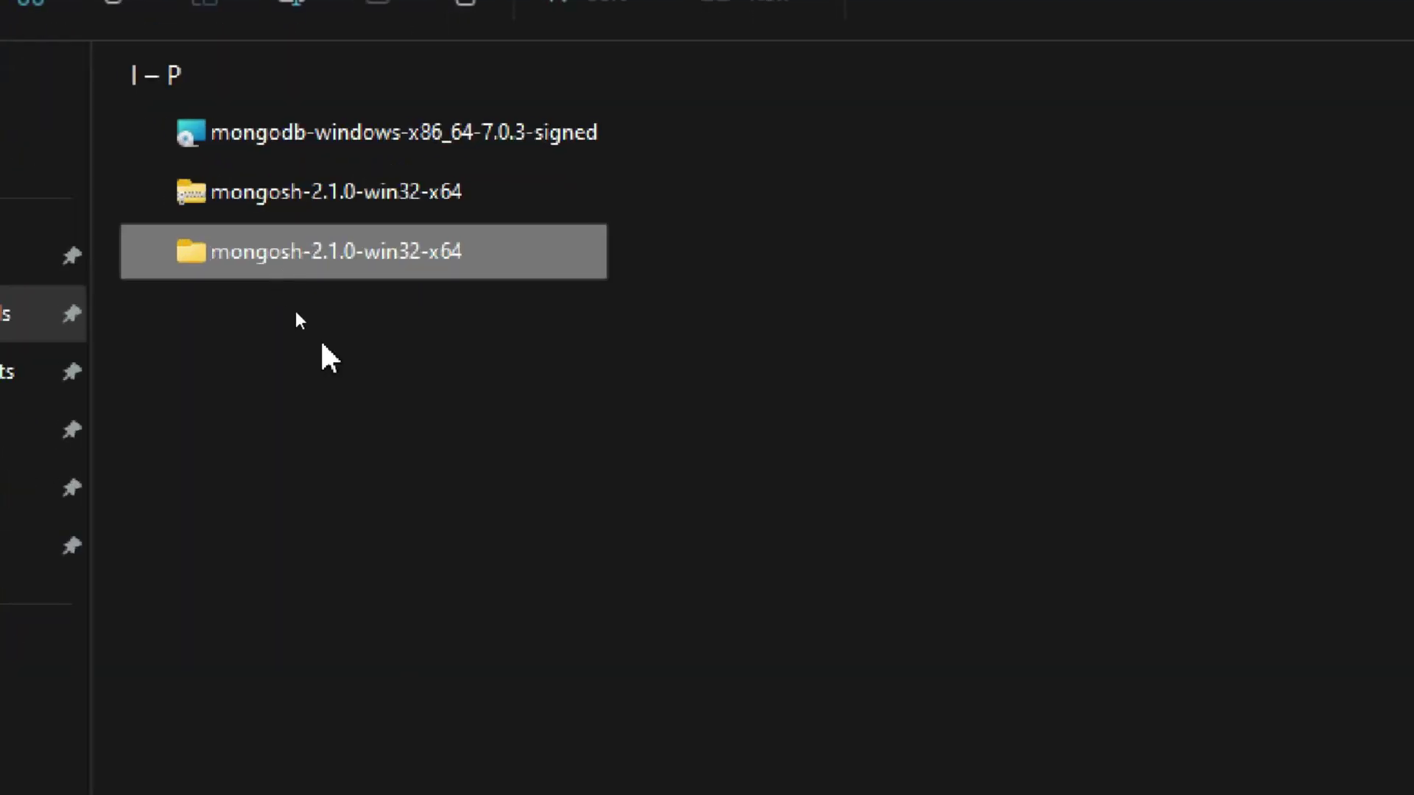
{"action": "right_click", "coordinate": [316, 252]}
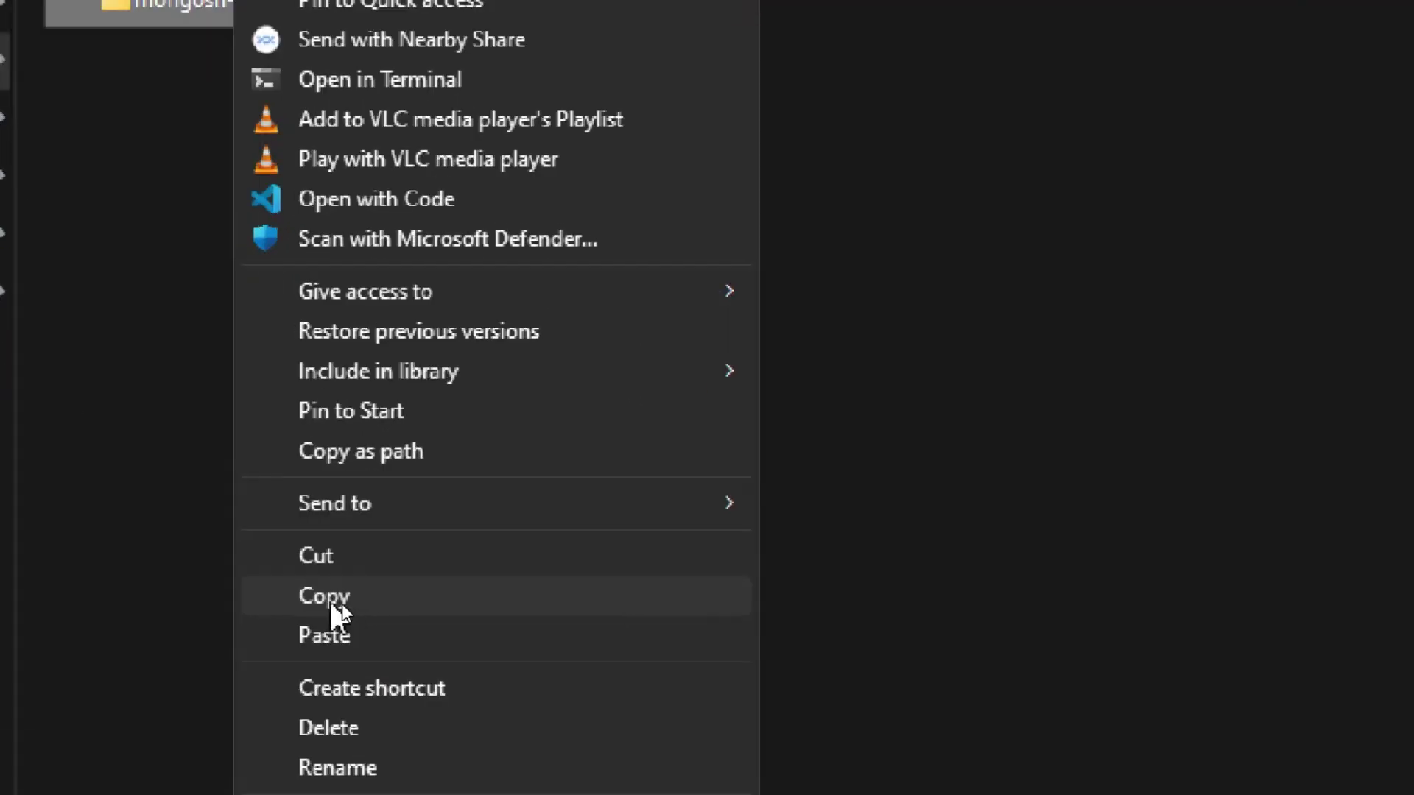
{"action": "left_click", "coordinate": [347, 599]}
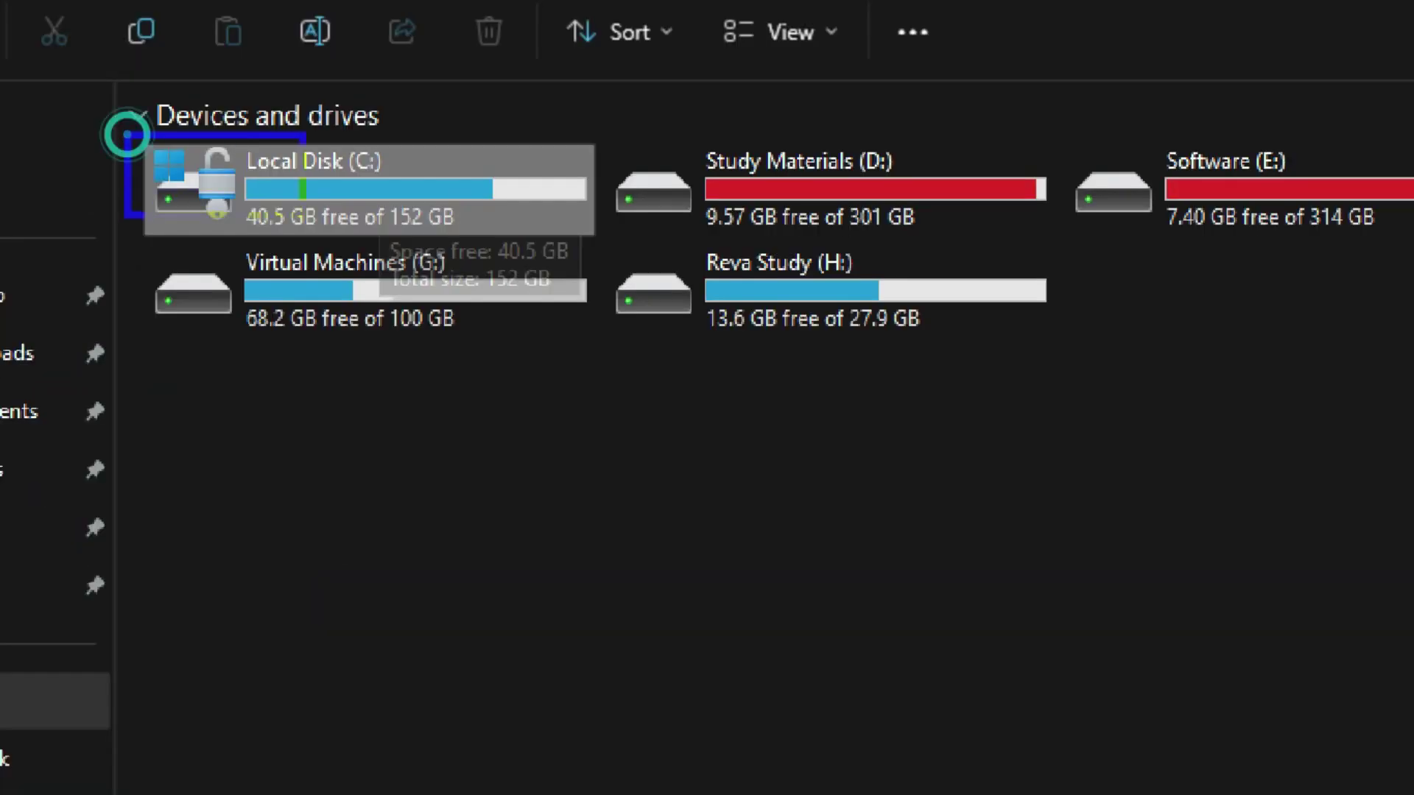
{"action": "double_click", "coordinate": [413, 171]}
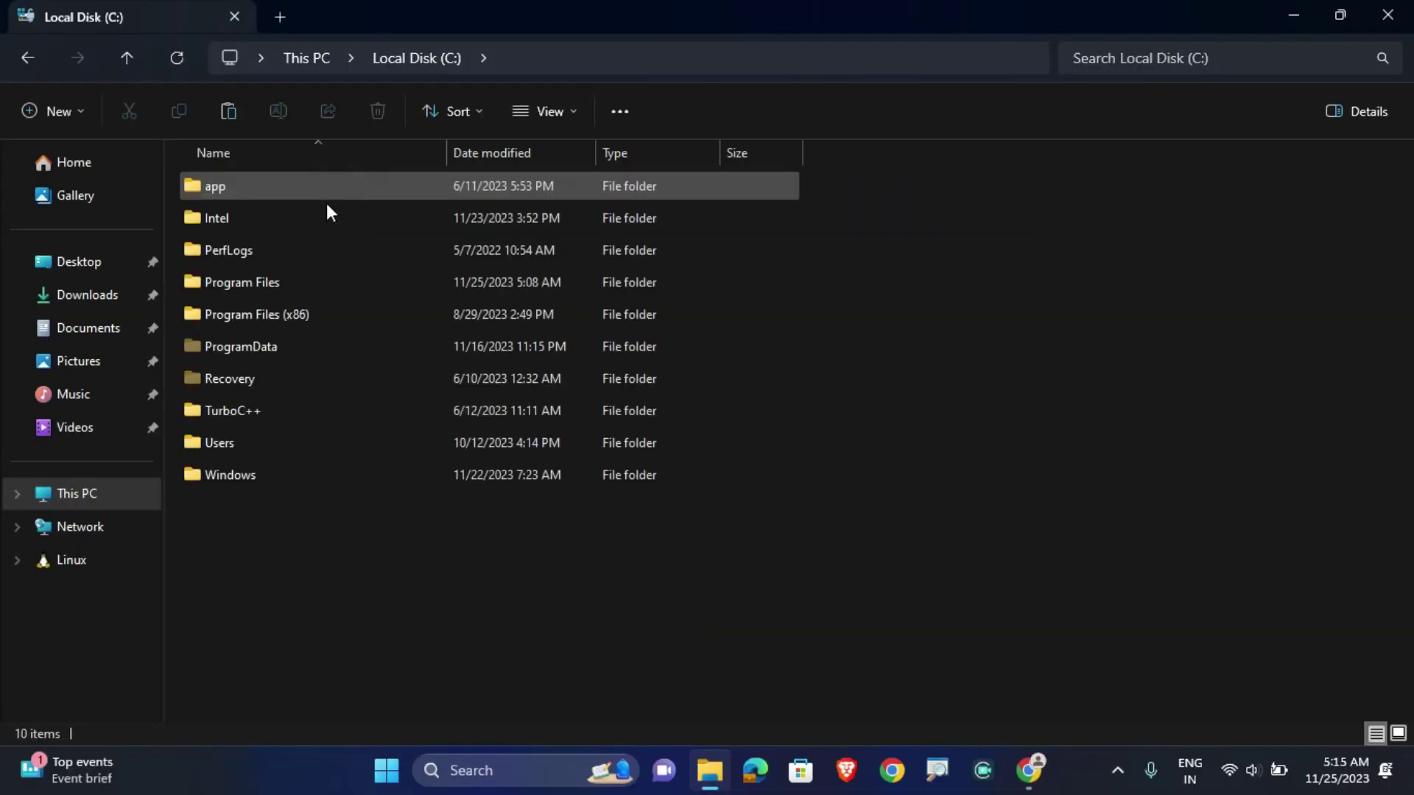
{"action": "left_click", "coordinate": [300, 552]}
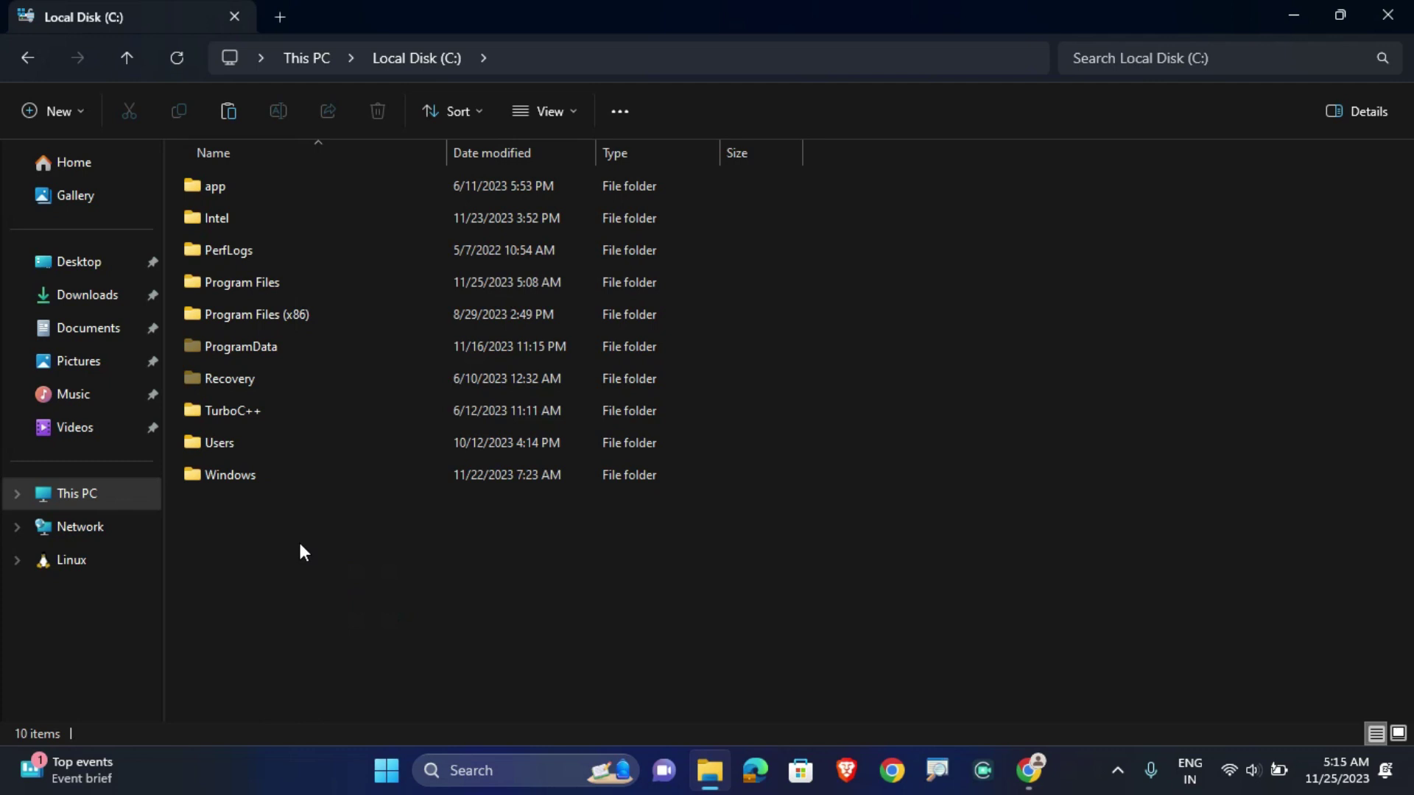
{"action": "key", "text": "ctrl+v"}
{"action": "left_click", "coordinate": [300, 545]}
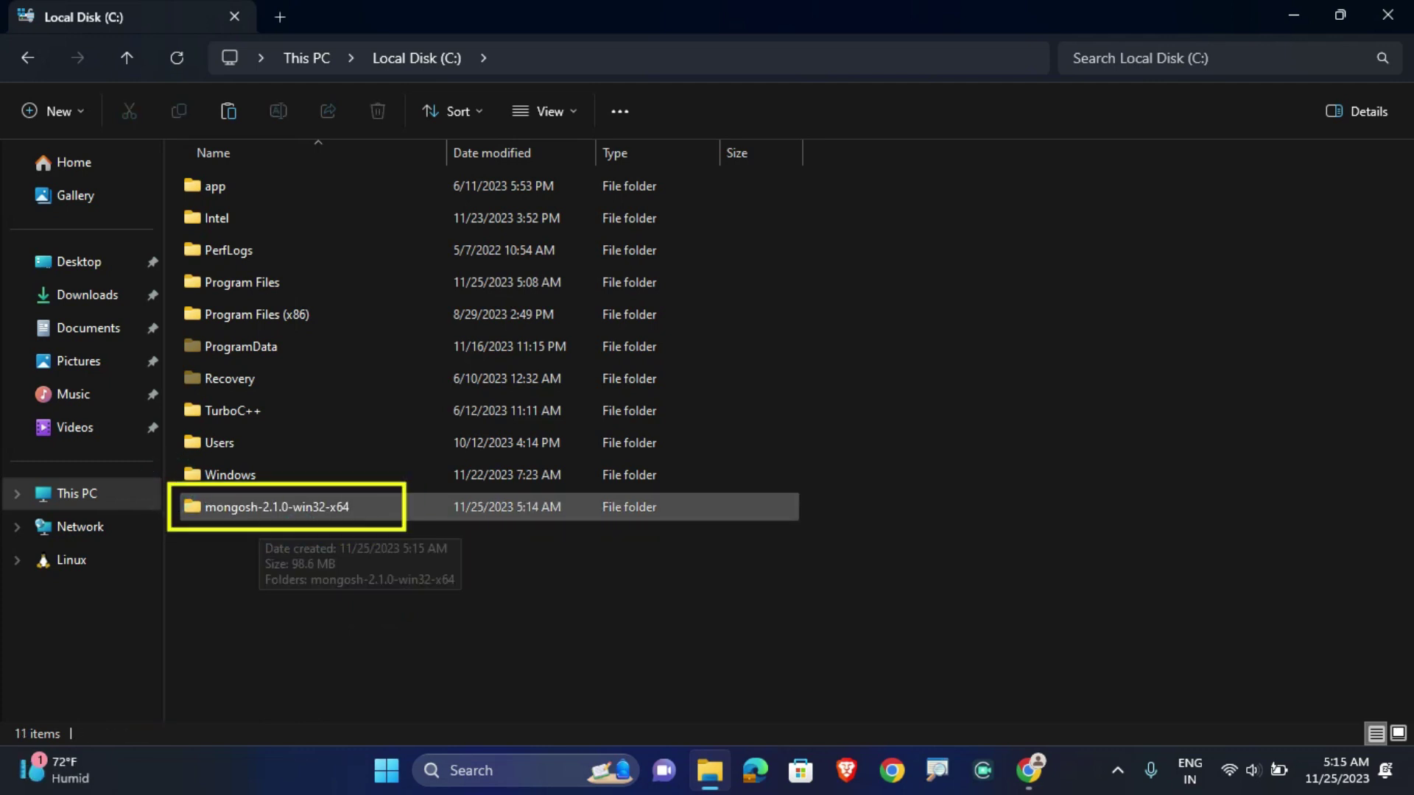
{"action": "left_click", "coordinate": [235, 548]}
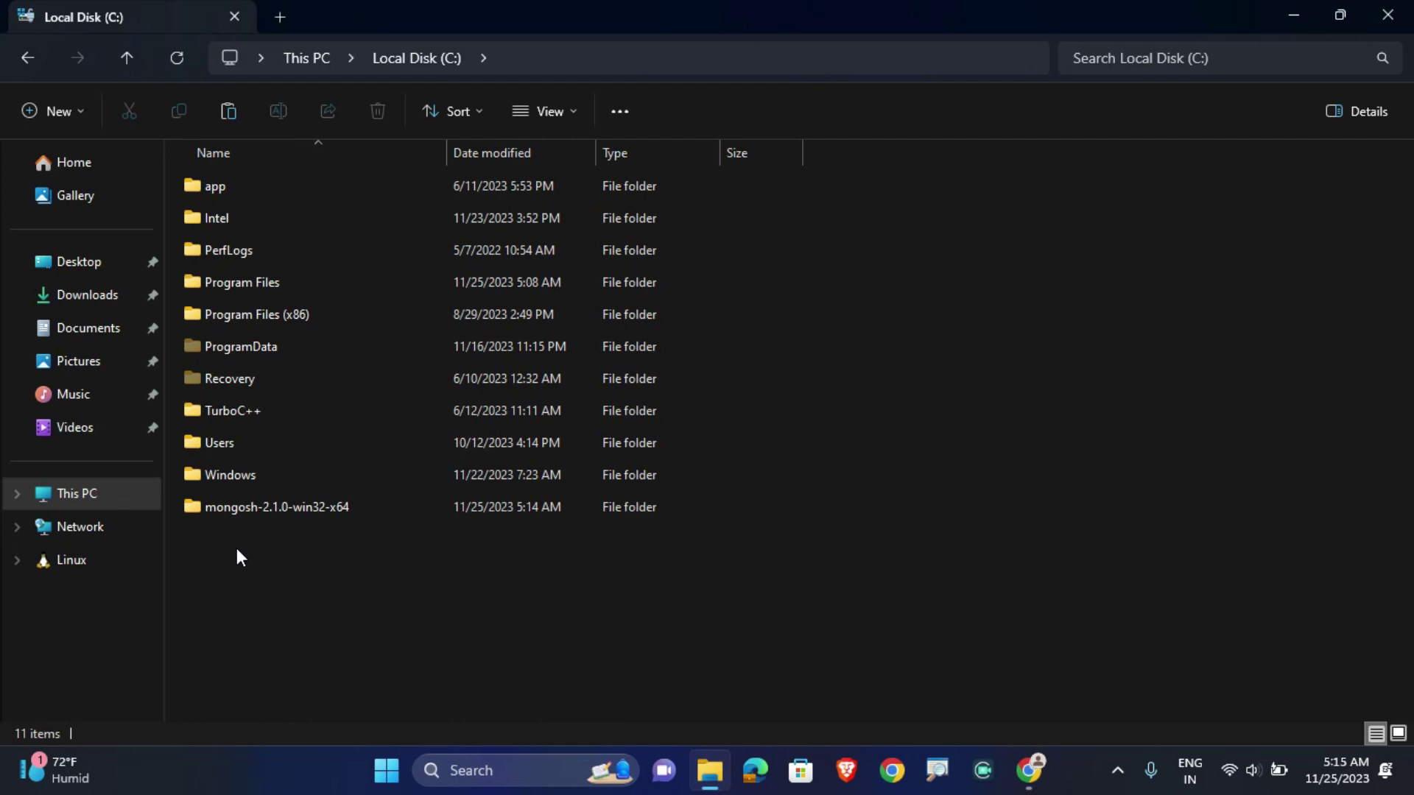
Open the MongoDB server's bin folder at C:\Program Files\MongoDB\Server\7.0\bin
{"action": "left_click", "coordinate": [272, 287]}
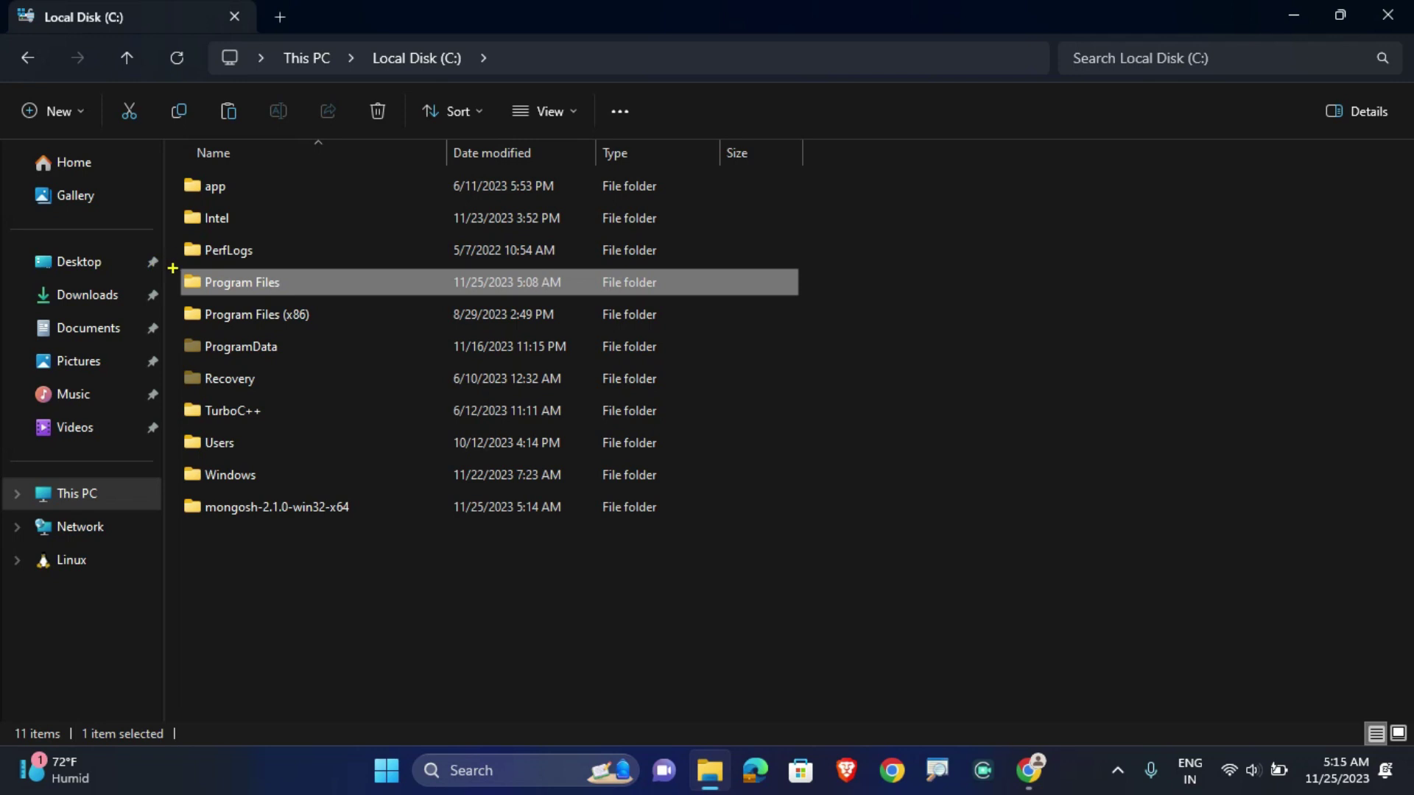
{"action": "mouse_move", "coordinate": [174, 261]}
{"action": "left_mouse_down"}
{"action": "mouse_move", "coordinate": [243, 298]}
{"action": "mouse_move", "coordinate": [325, 310]}
{"action": "left_mouse_up"}
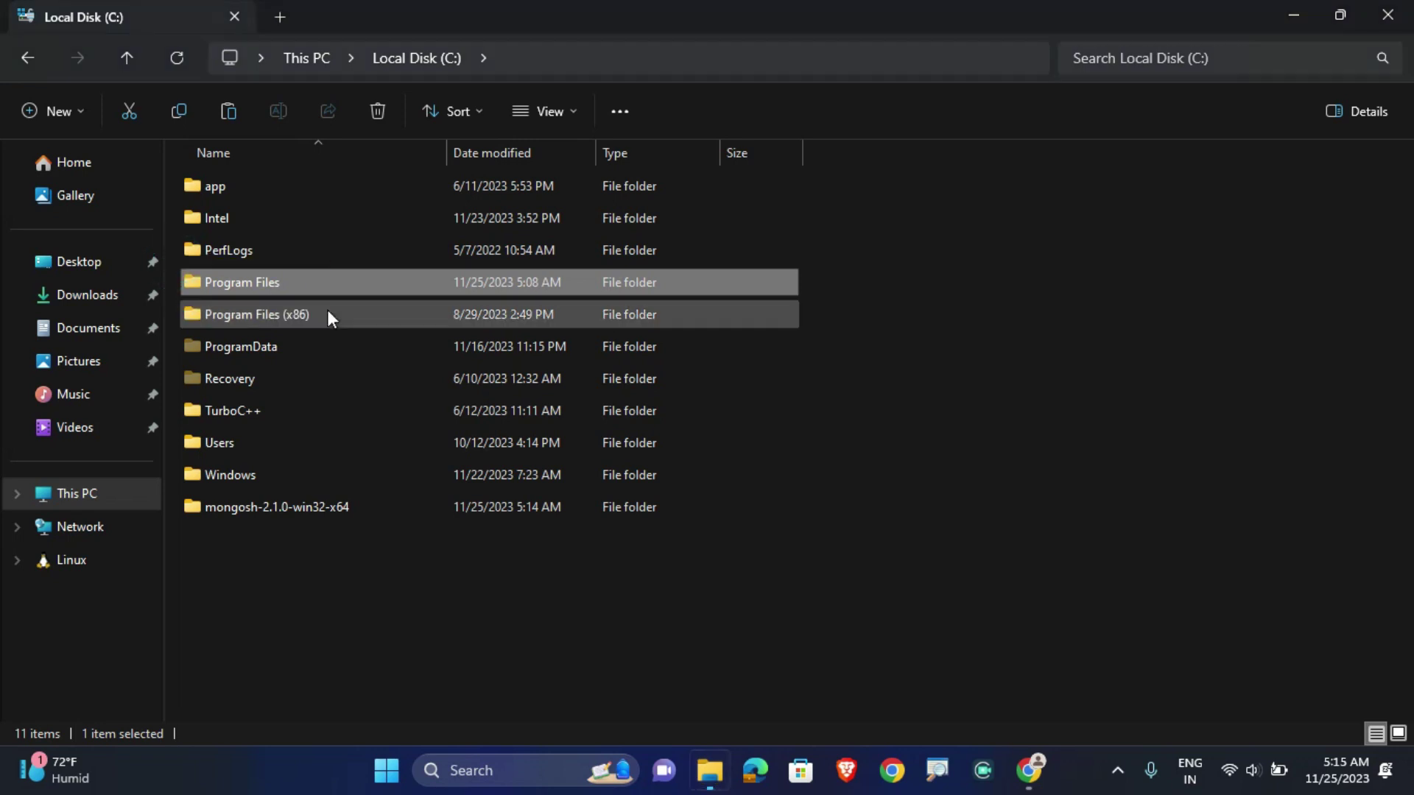
{"action": "double_click", "coordinate": [255, 283]}
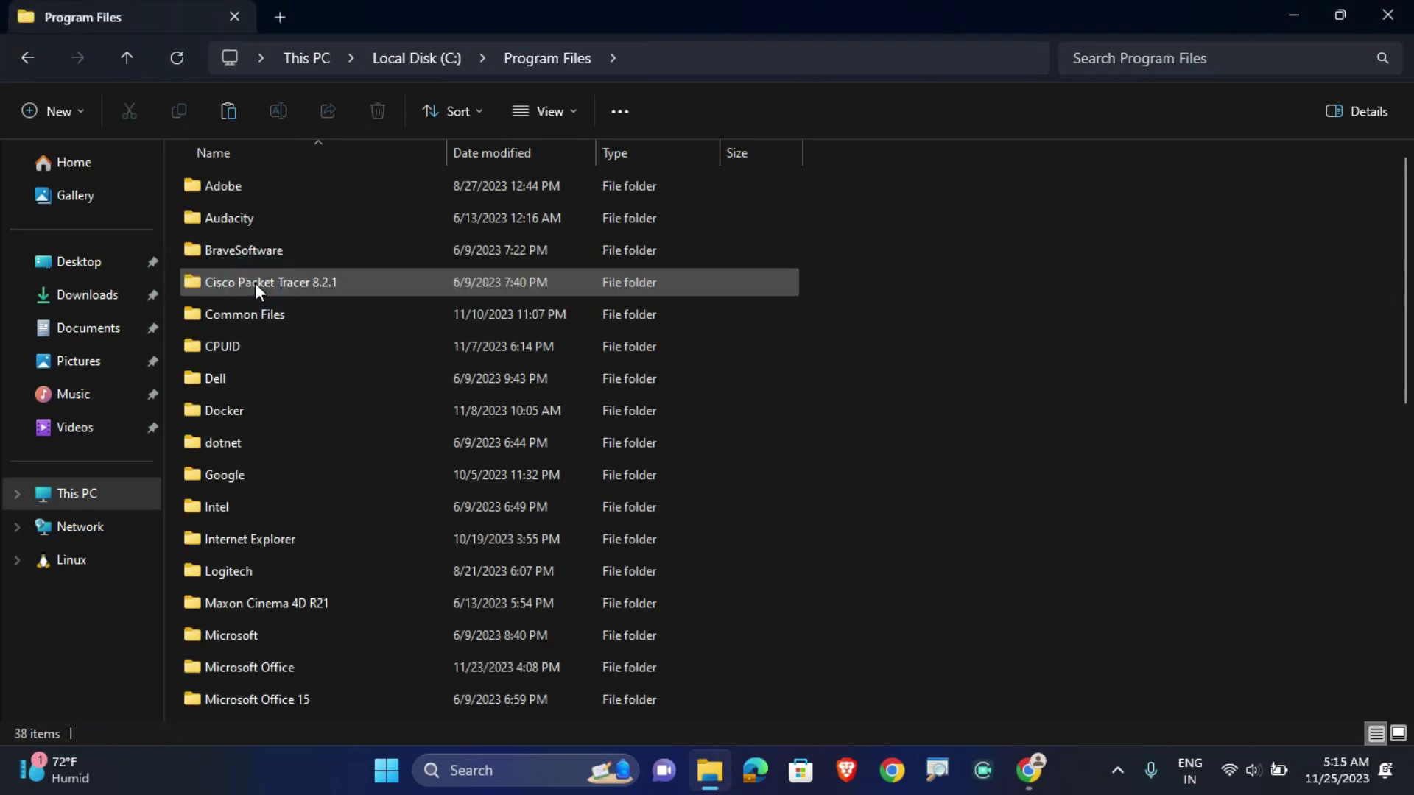
{"action": "scroll", "coordinate": [255, 283], "scroll_direction": "down", "scroll_amount": 6}
{"action": "left_click", "coordinate": [255, 283]}
{"action": "left_click_drag", "start_coordinate": [171, 257], "coordinate": [319, 299]}
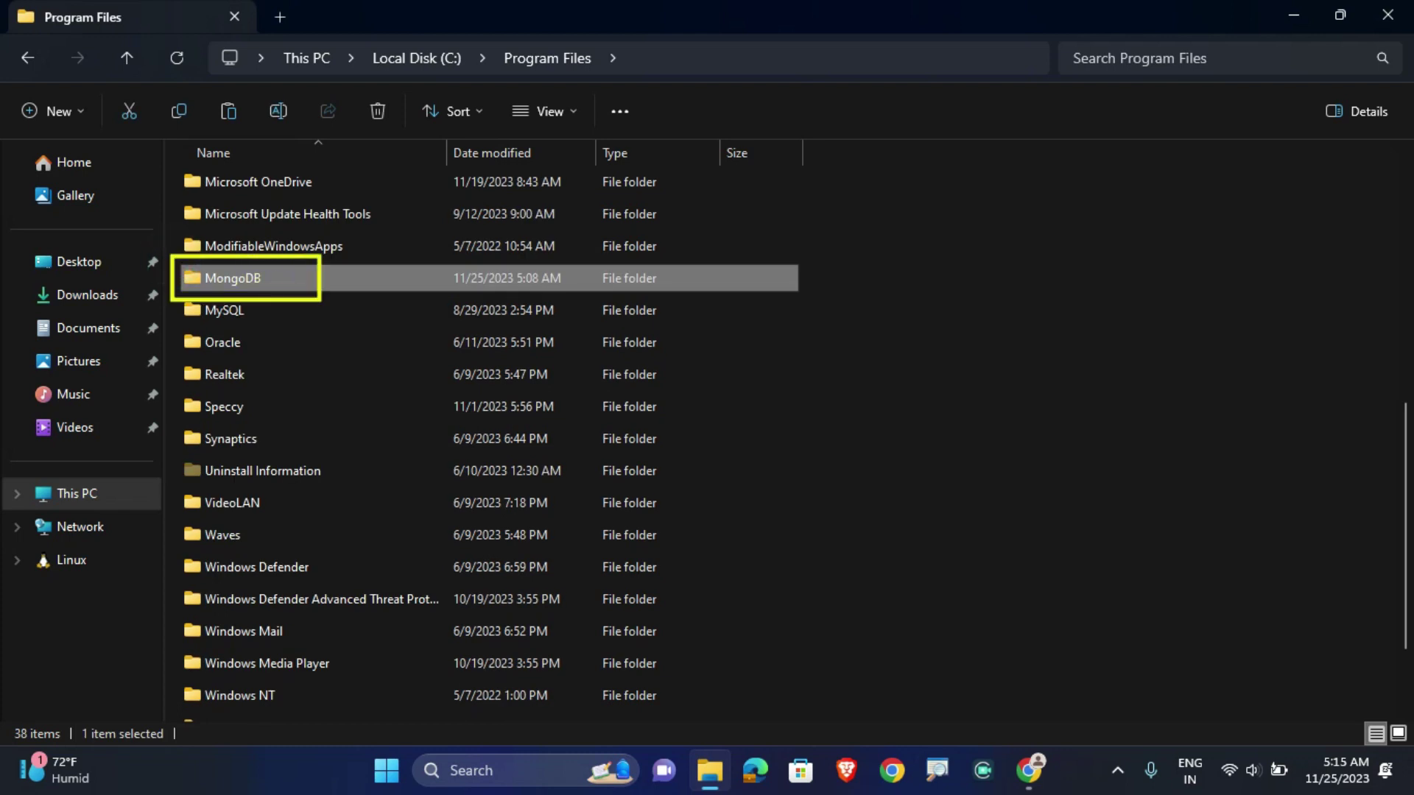
{"action": "double_click", "coordinate": [311, 275]}
{"action": "left_click", "coordinate": [224, 188]}
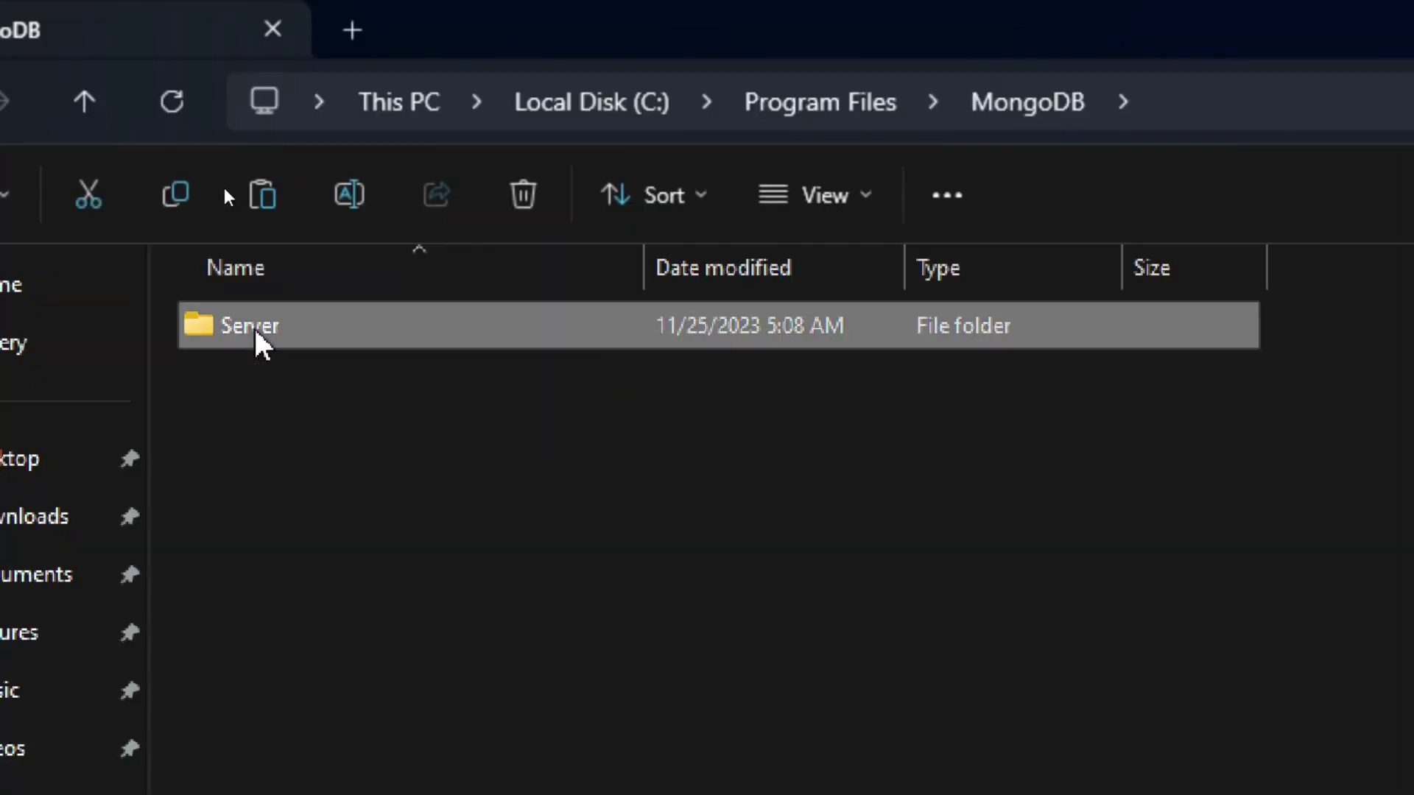
{"action": "double_click", "coordinate": [256, 330]}
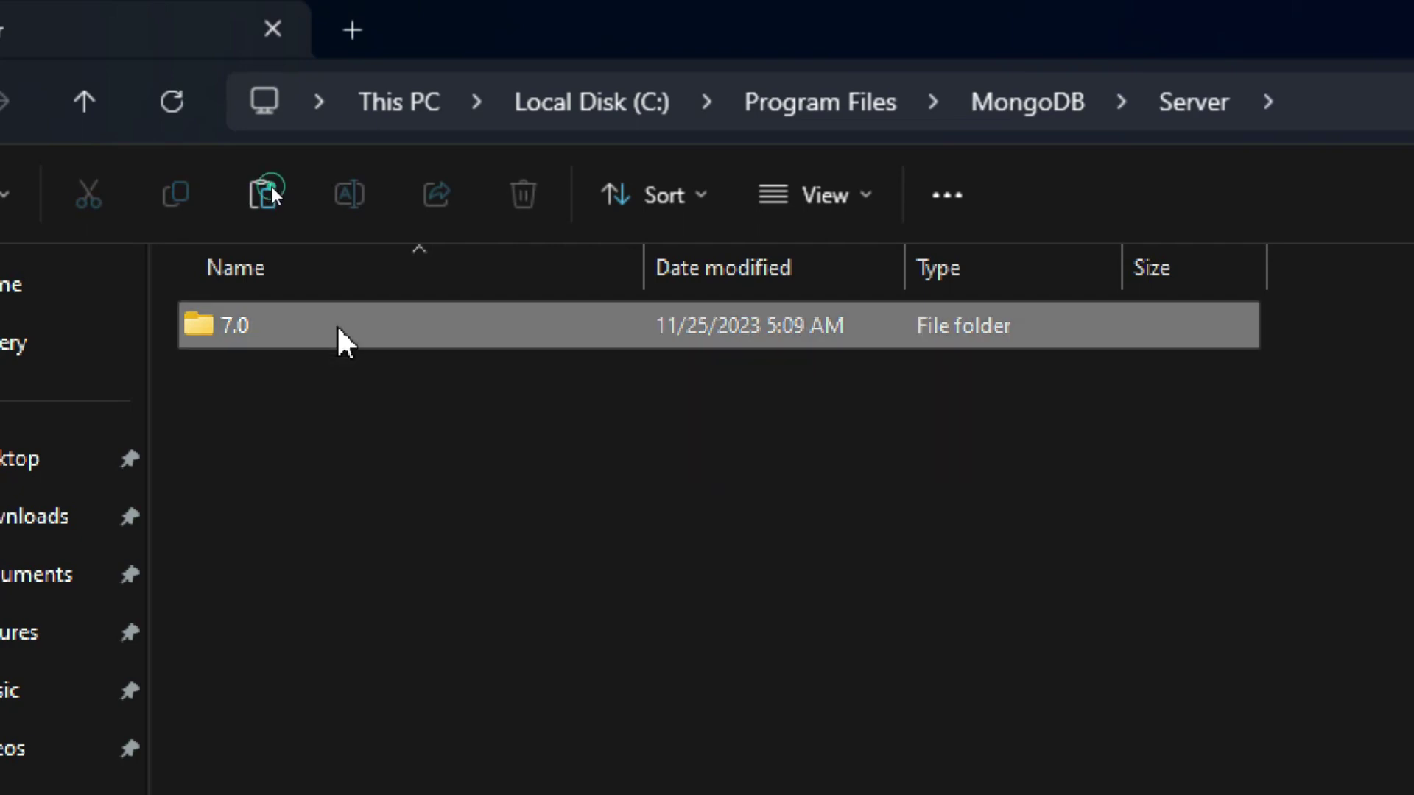
{"action": "double_click", "coordinate": [337, 326]}
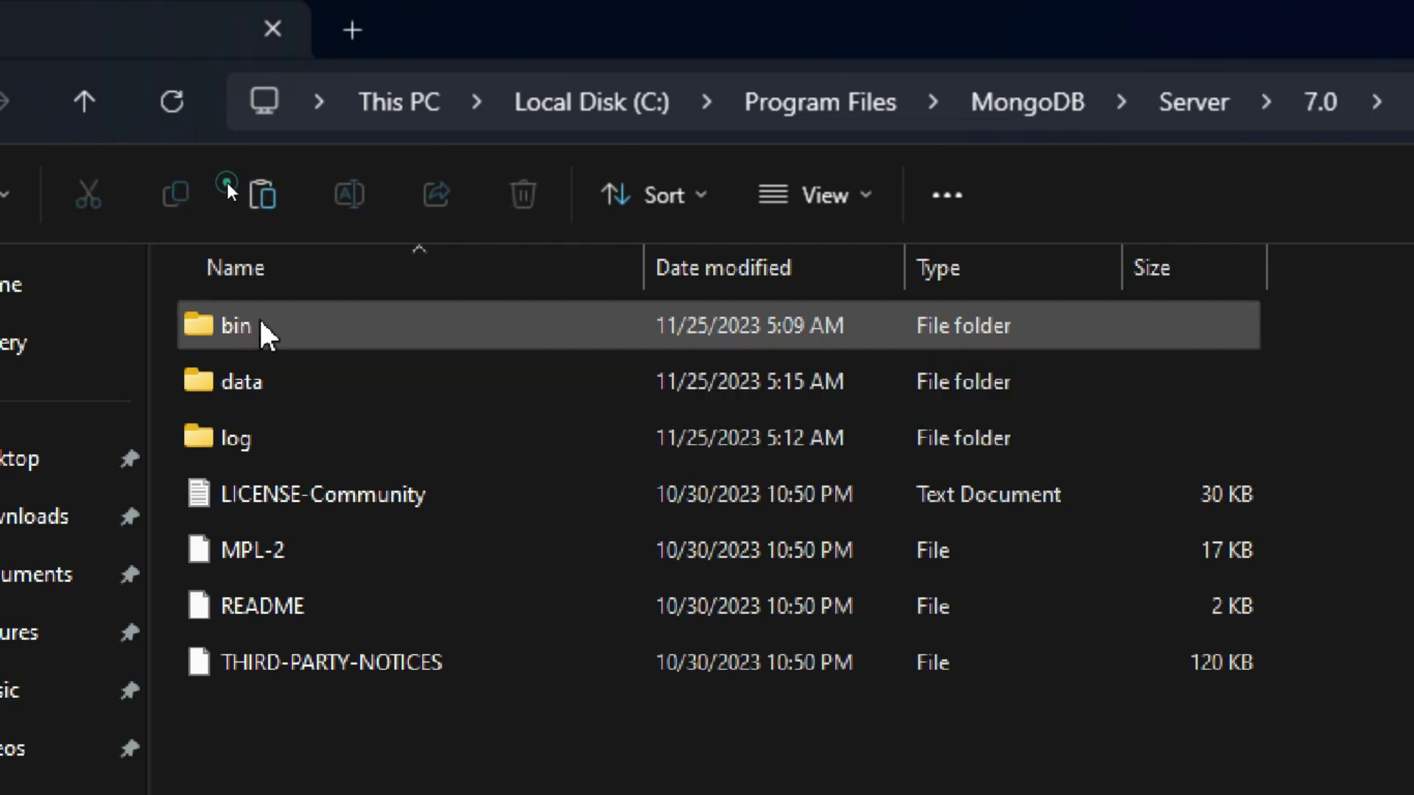
{"action": "left_click", "coordinate": [262, 328]}
{"action": "double_click", "coordinate": [309, 329]}
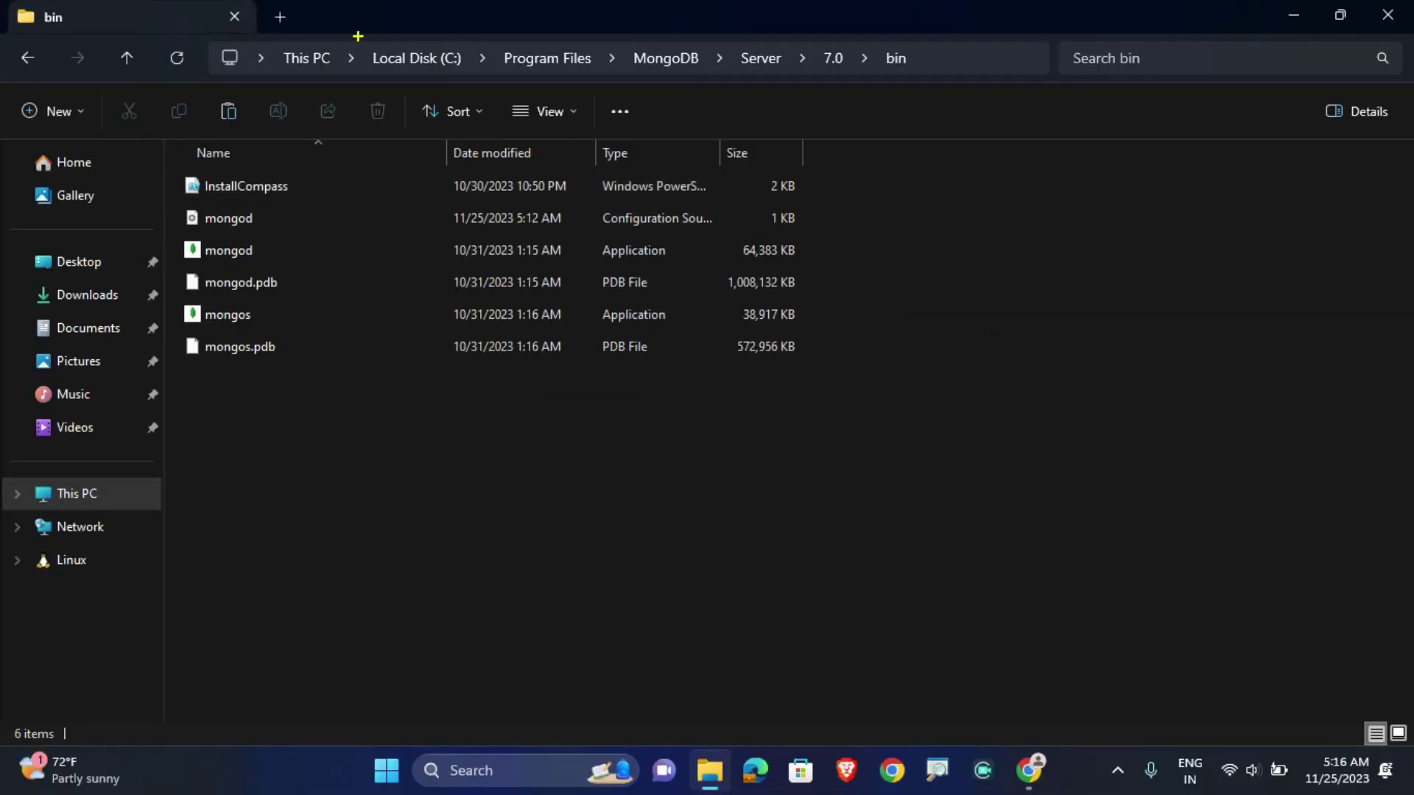
Copy the full path C:\Program Files\MongoDB\Server\7.0\bin of the current folder
{"action": "left_click", "coordinate": [925, 59]}
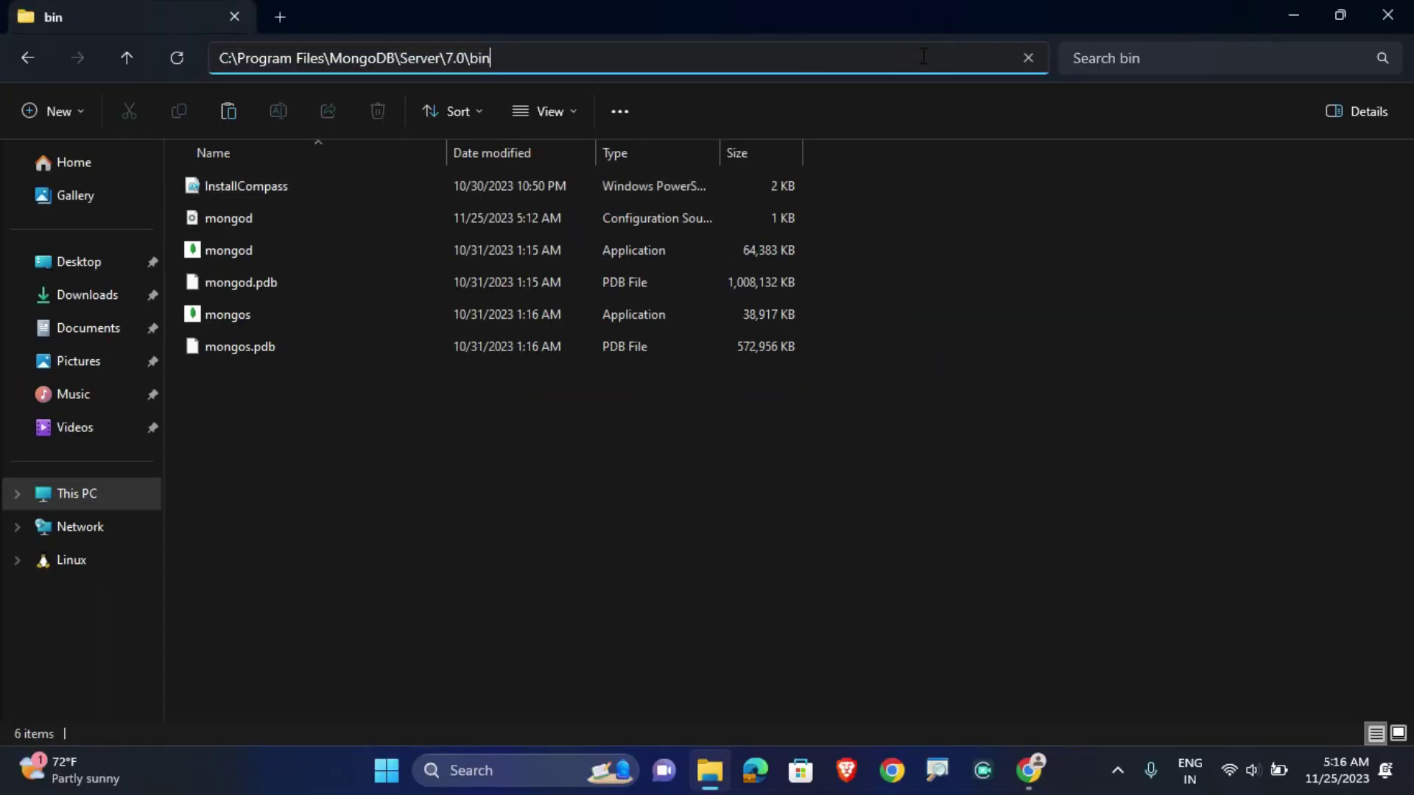
{"action": "left_click_drag", "start_coordinate": [490, 59], "coordinate": [218, 58]}
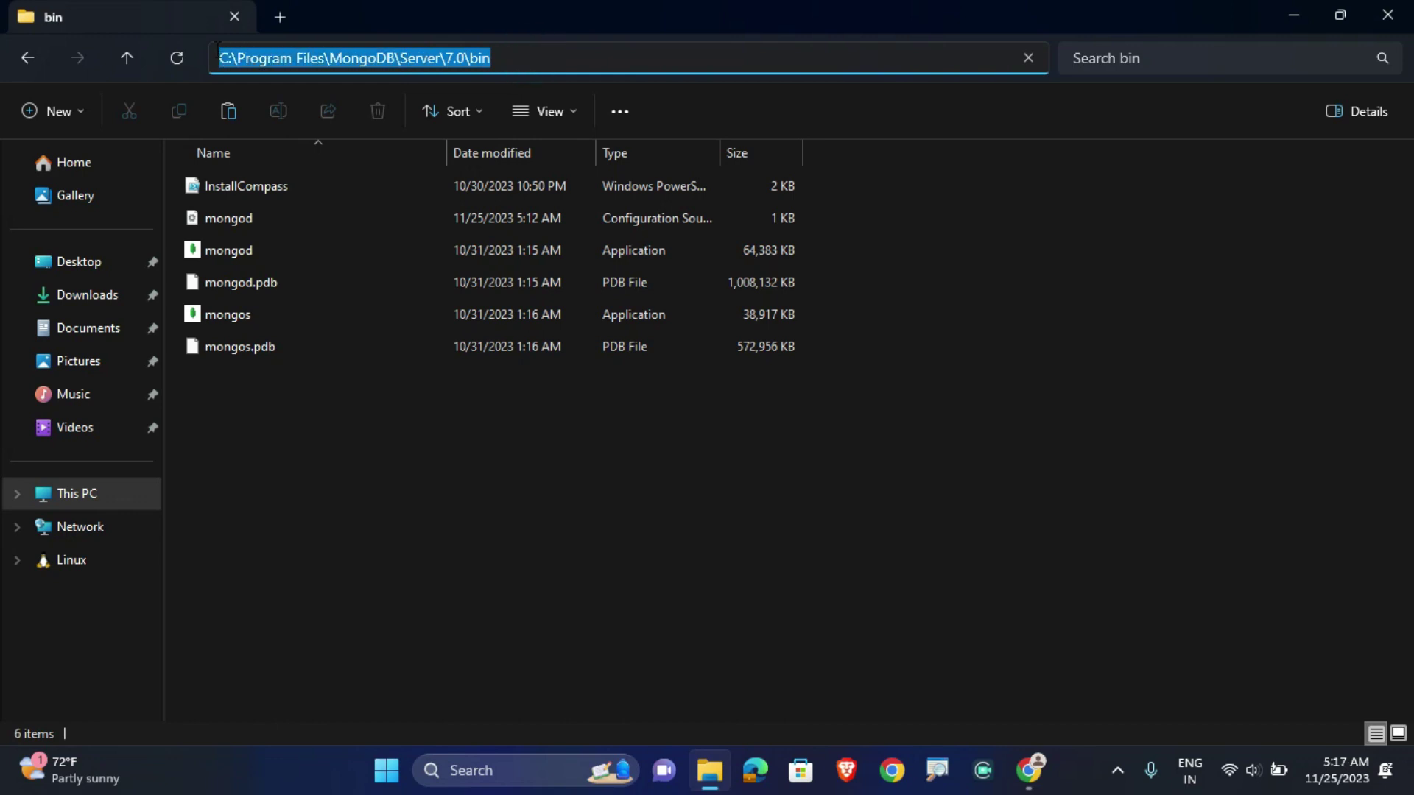
{"action": "right_click", "coordinate": [342, 57]}
{"action": "left_click", "coordinate": [393, 112]}
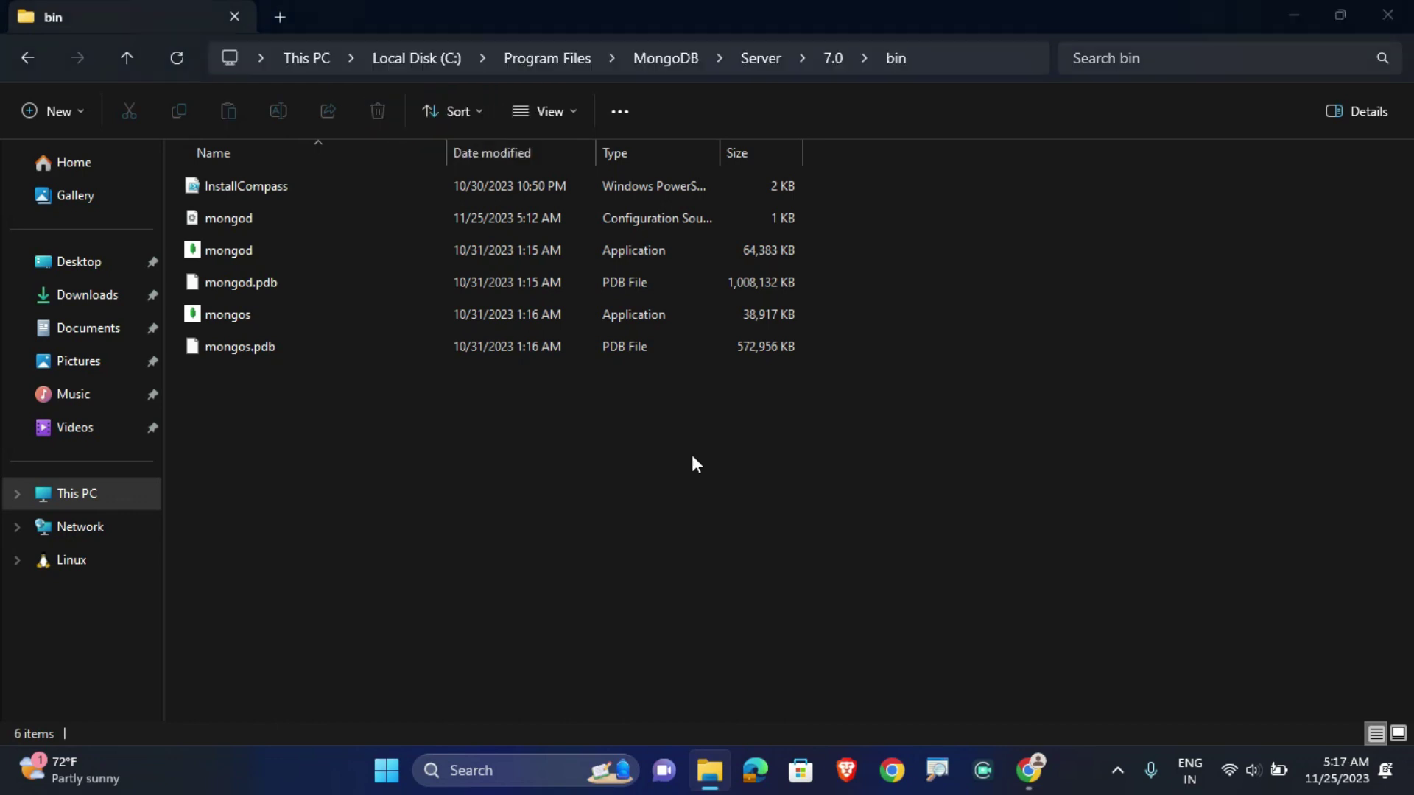
Find the system environment variables settings in Windows search and open the Environment Variables dialog
{"action": "key", "text": "super"}
{"action": "type", "text": "env"}
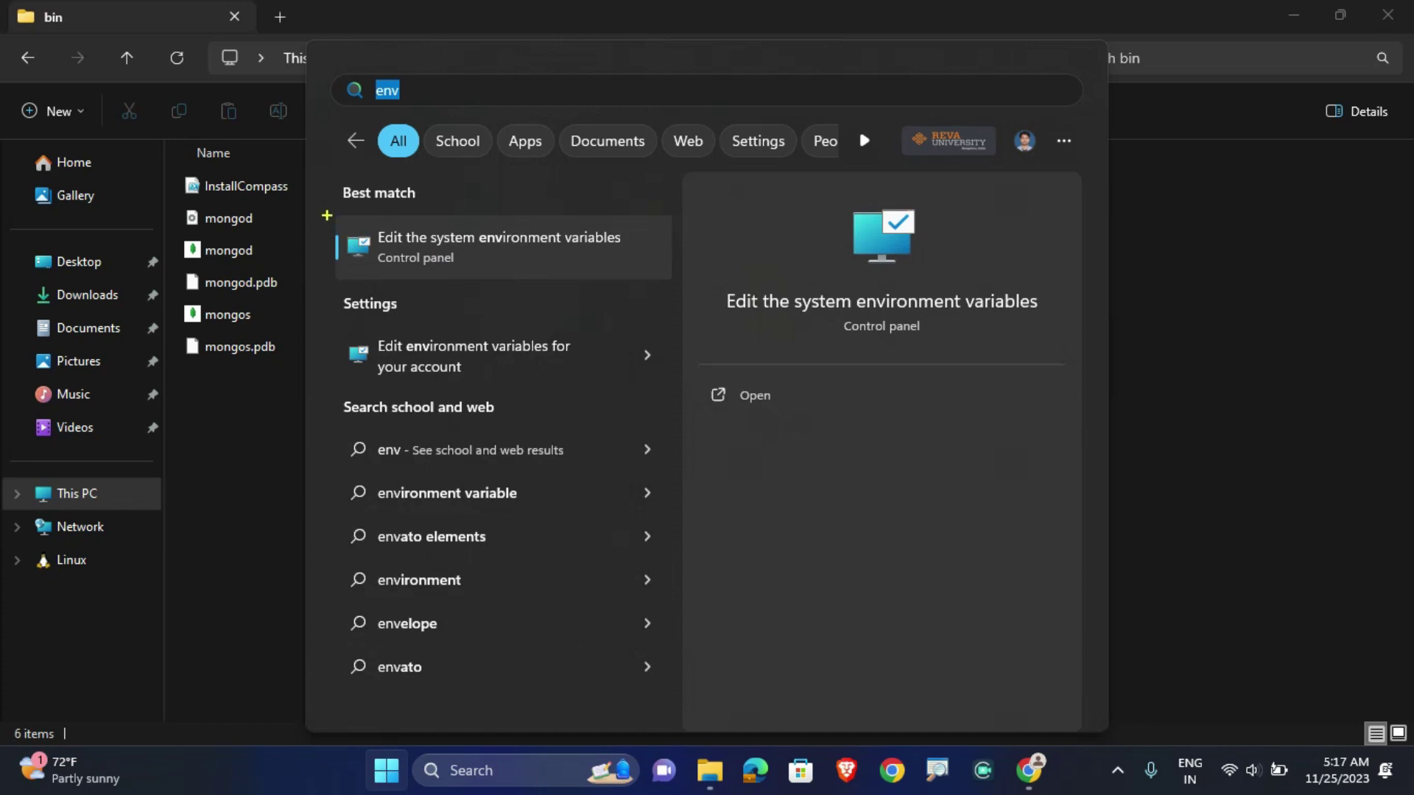
{"action": "left_click_drag", "start_coordinate": [327, 205], "coordinate": [670, 286]}
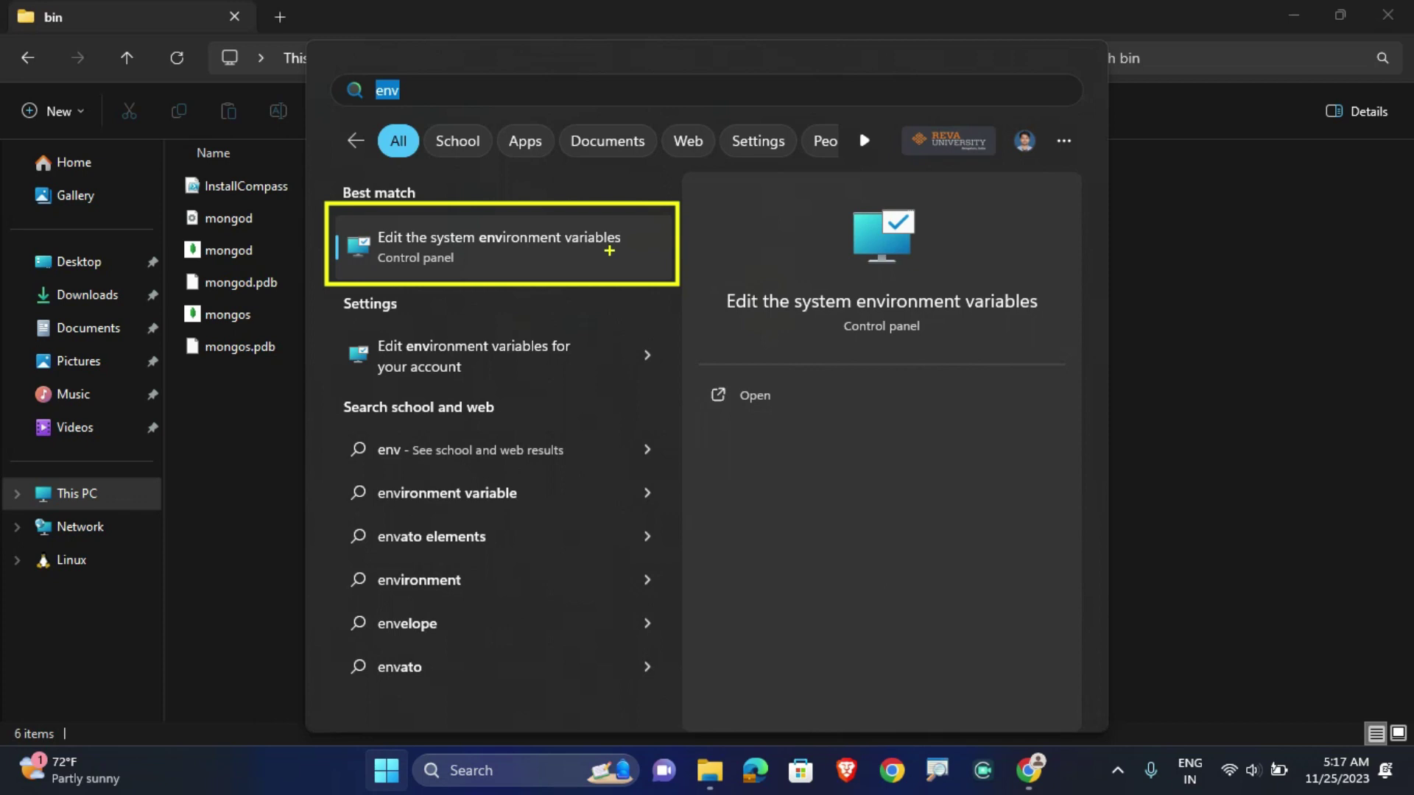
{"action": "left_click", "coordinate": [497, 254]}
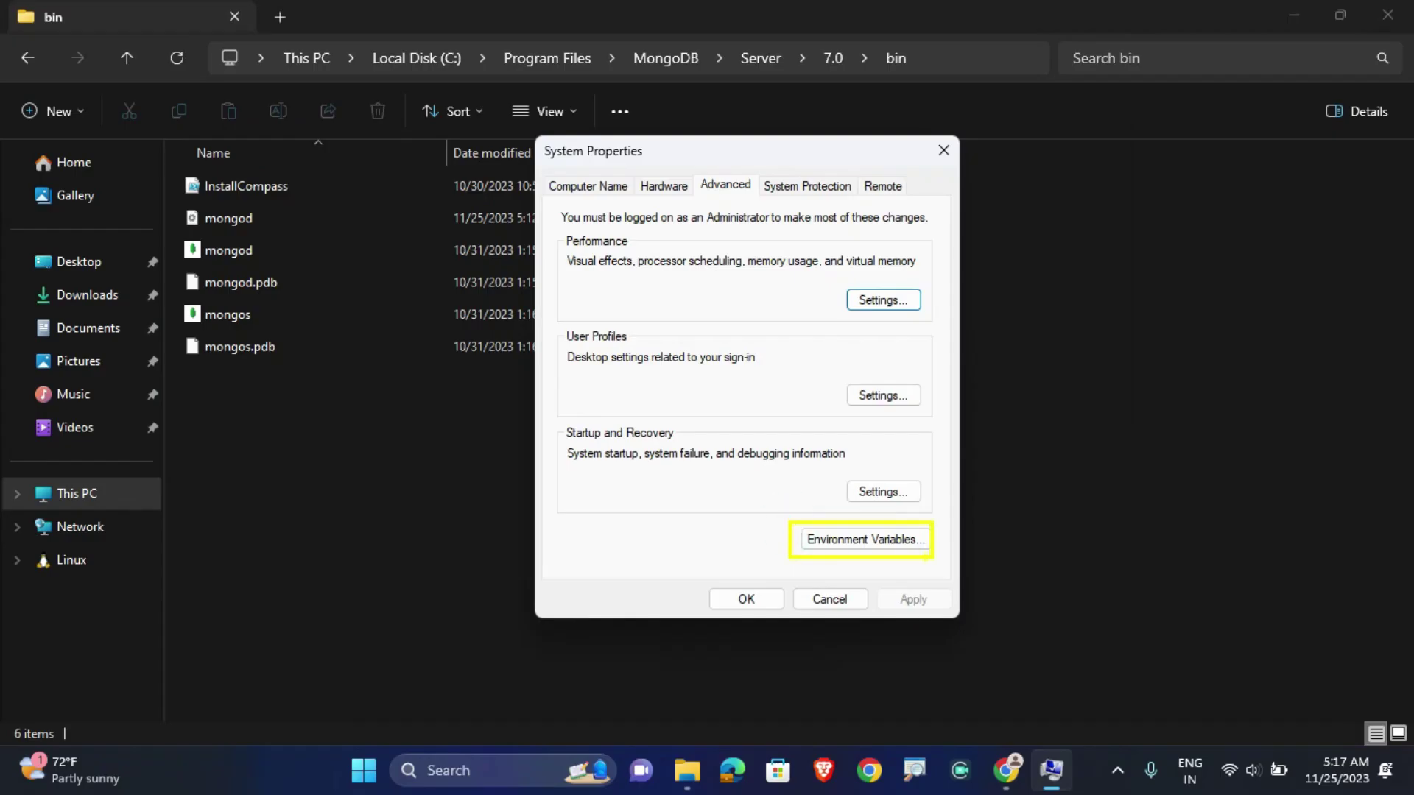
{"action": "left_click", "coordinate": [884, 539]}
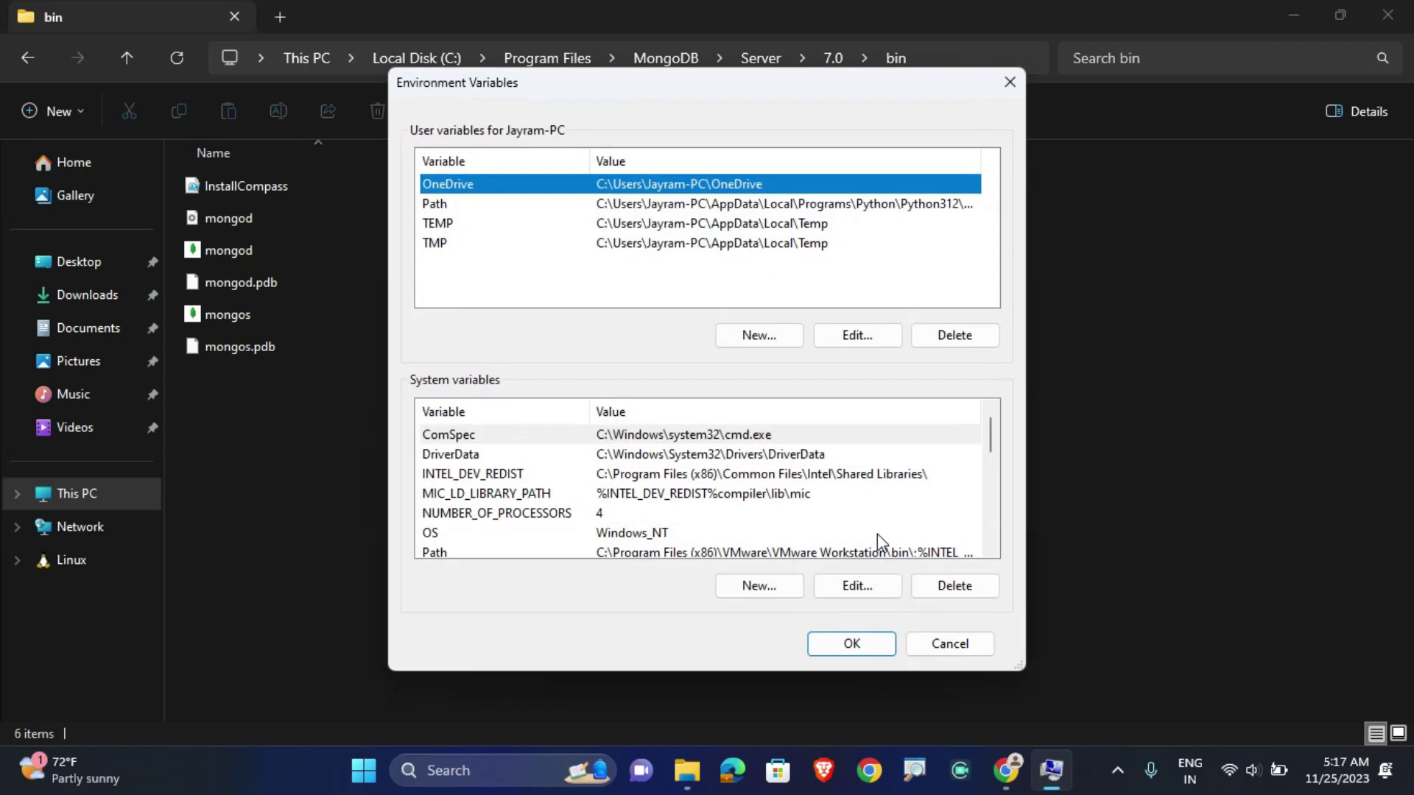
Add C:\Program Files\MongoDB\Server\7.0\bin as a new entry in the system Path variable and save it
{"action": "left_click", "coordinate": [877, 552]}
{"action": "double_click", "coordinate": [480, 475]}
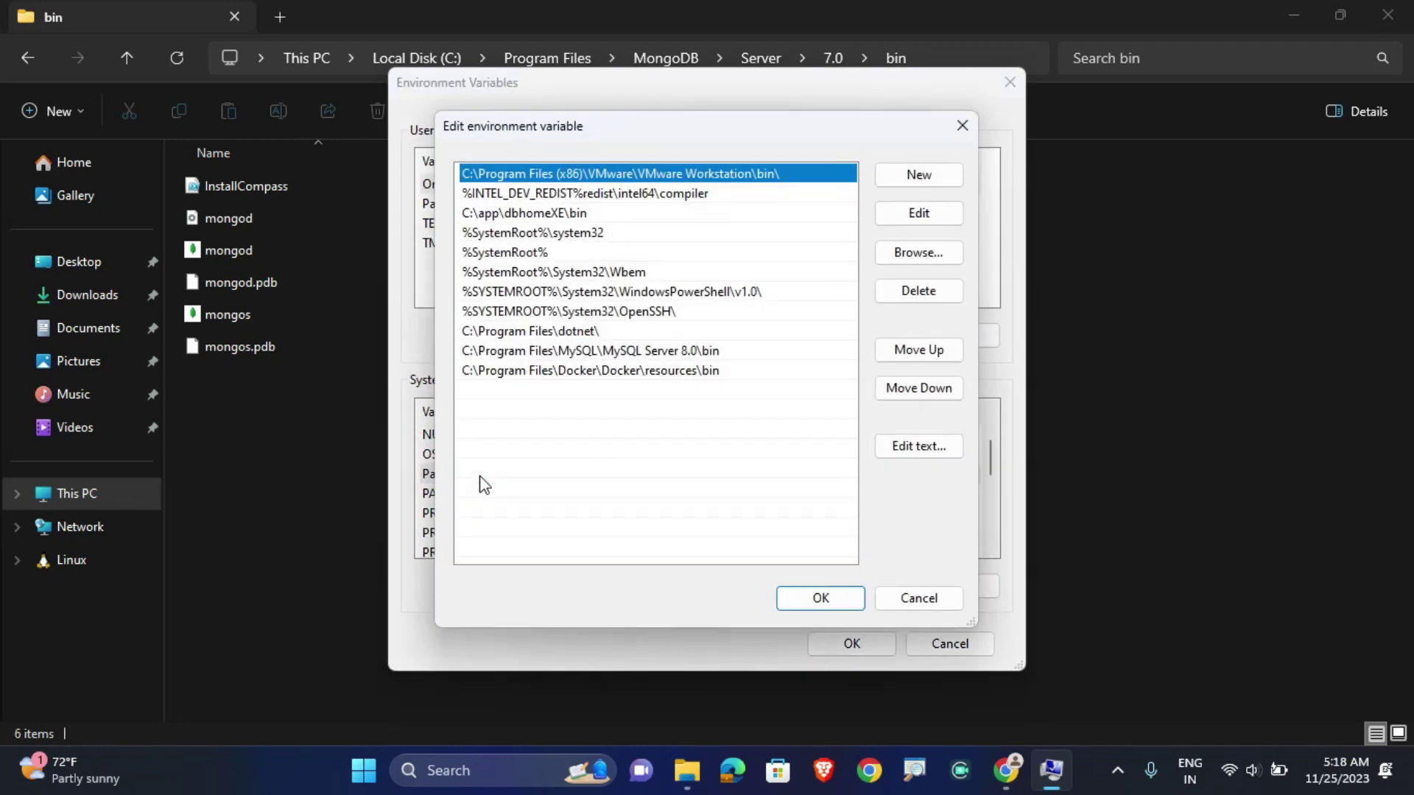
{"action": "left_click", "coordinate": [919, 177]}
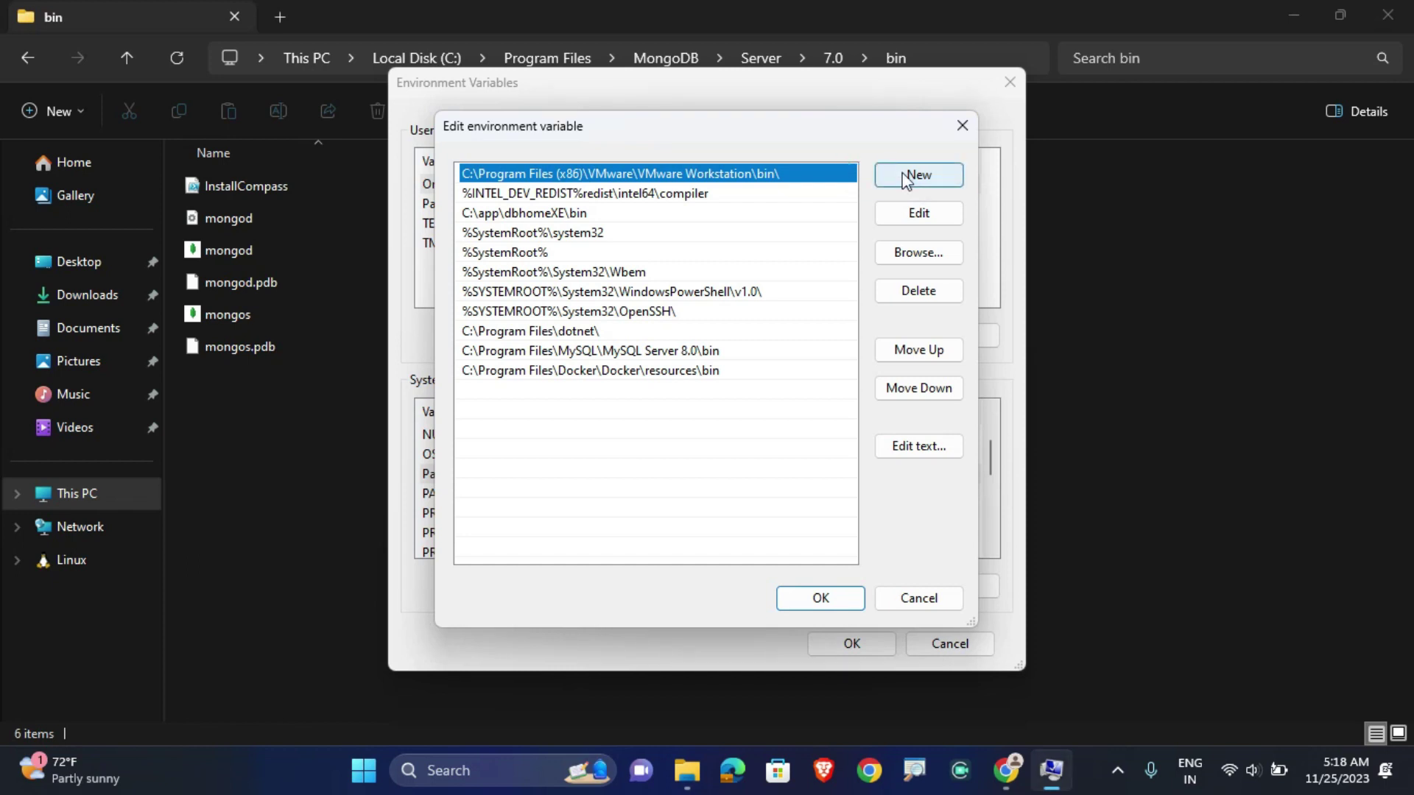
{"action": "left_click", "coordinate": [913, 175]}
{"action": "key", "text": "ctrl+v"}
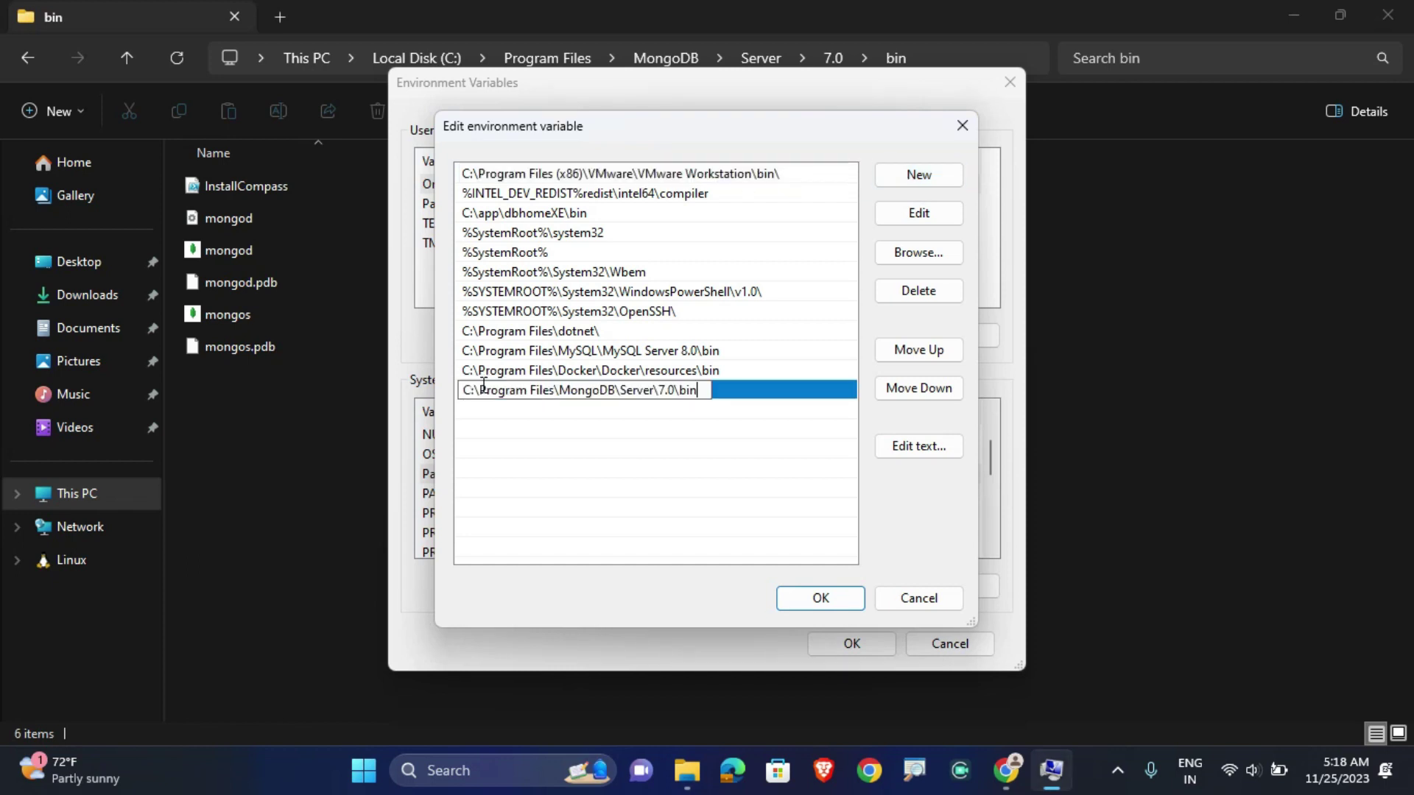
{"action": "key", "text": "Return"}
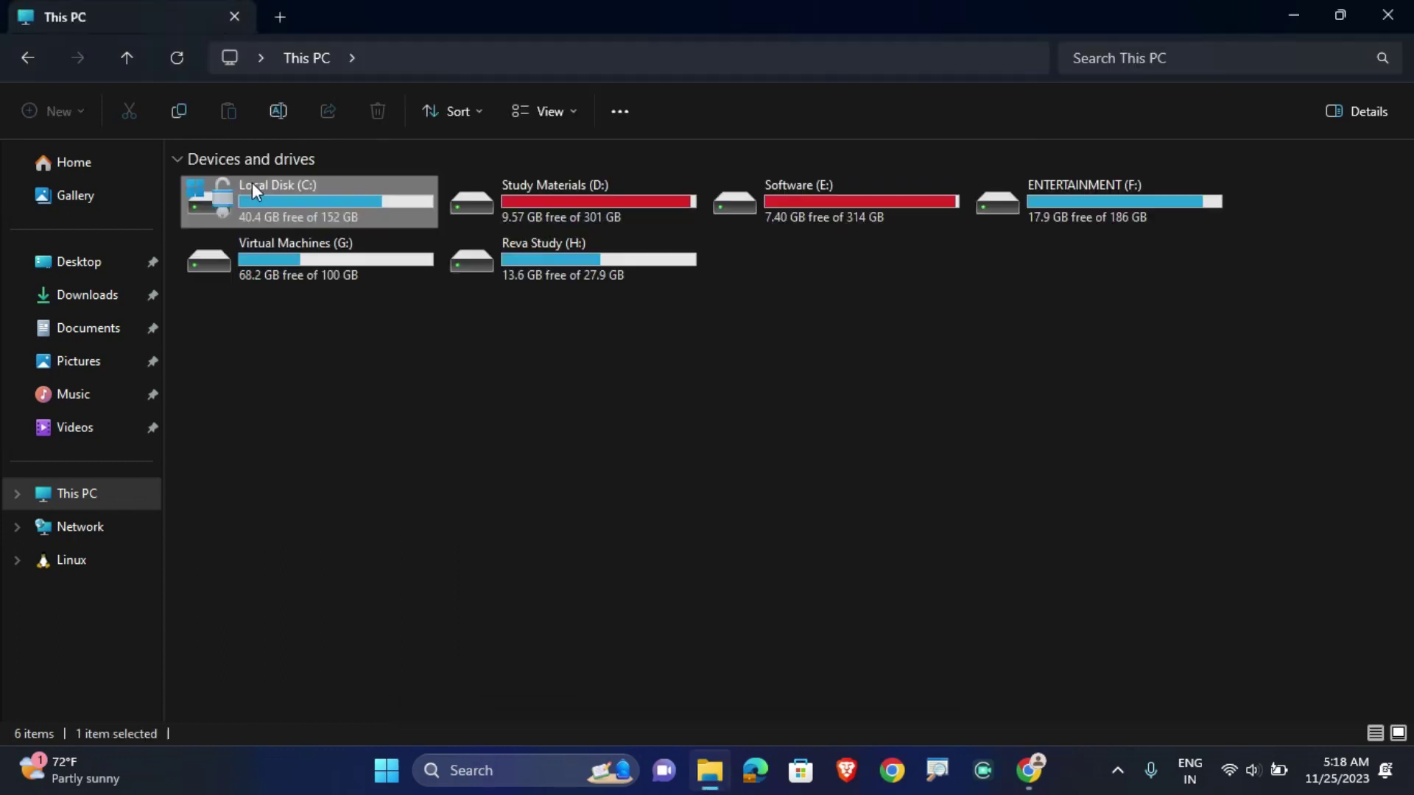
Open the bin folder inside the nested mongosh-2.1.0-win32-x64 folders on Local Disk (C:) and copy its full path
{"action": "double_click", "coordinate": [262, 206]}
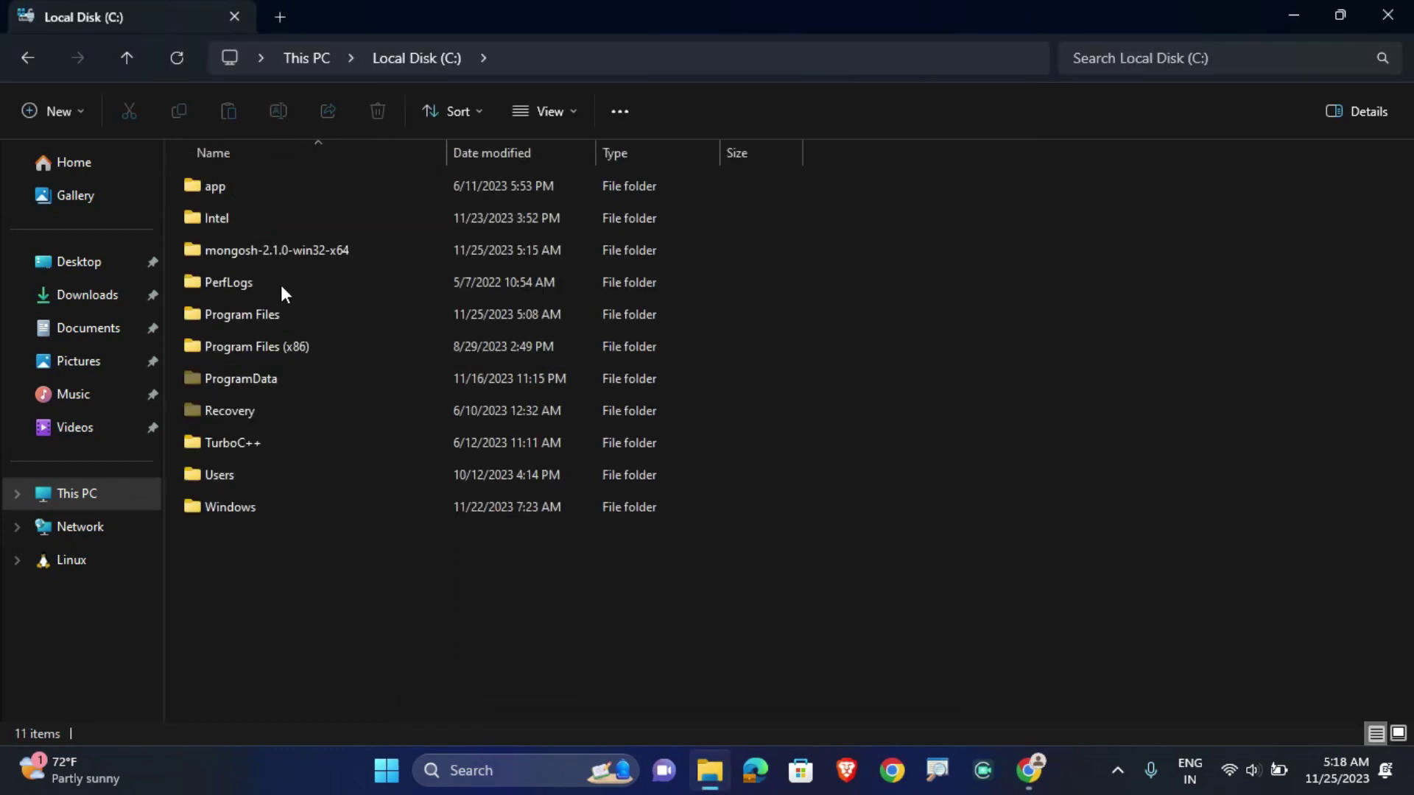
{"action": "left_click", "coordinate": [307, 250]}
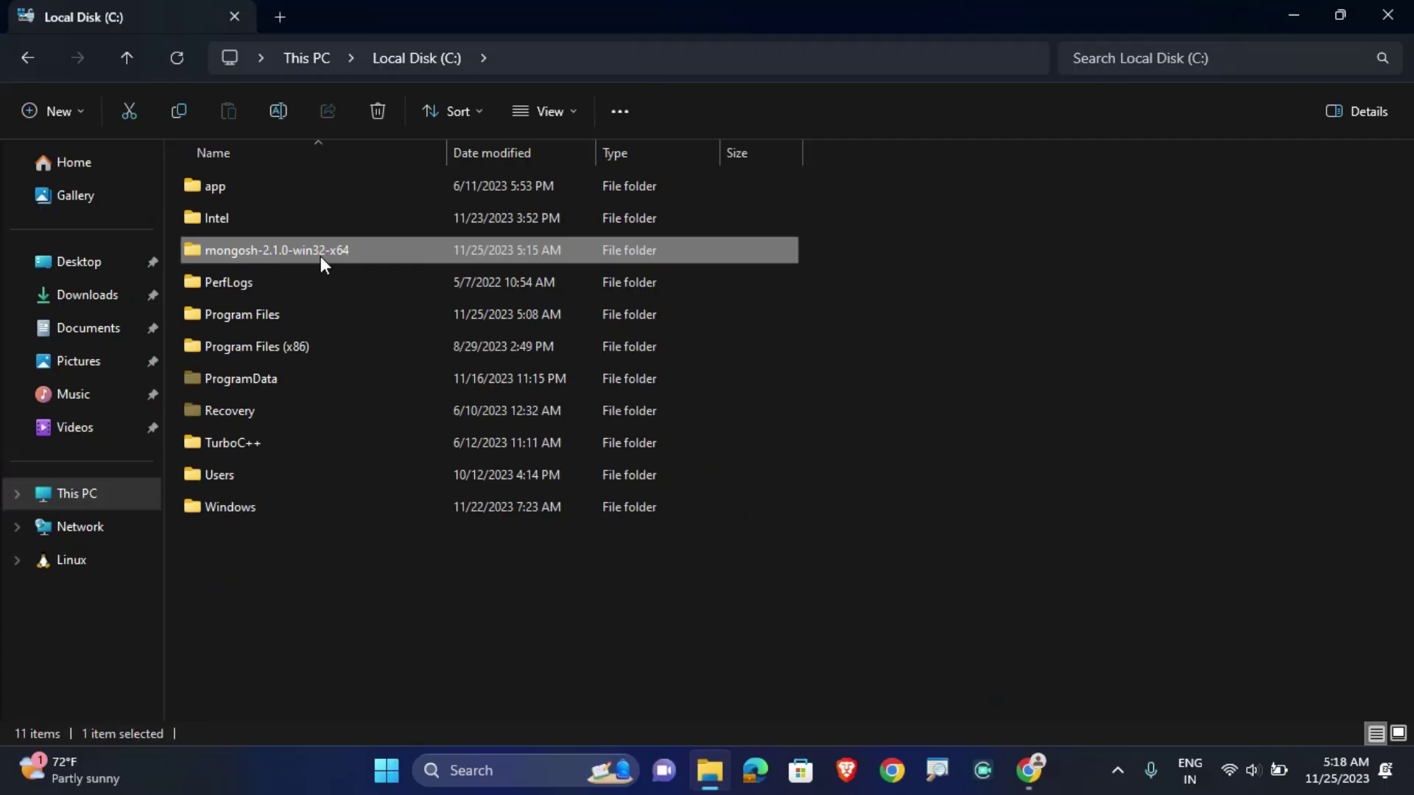
{"action": "double_click", "coordinate": [297, 247]}
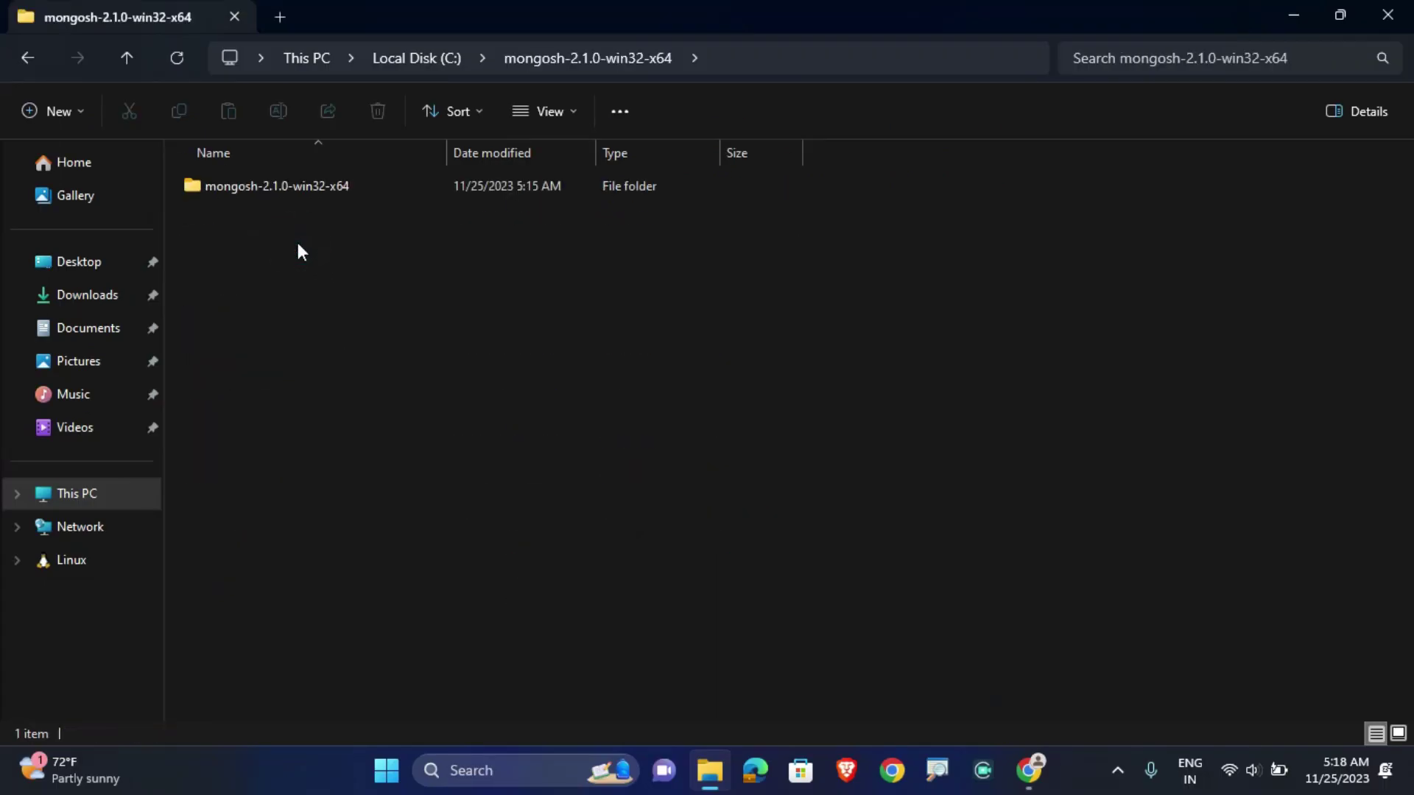
{"action": "double_click", "coordinate": [299, 192]}
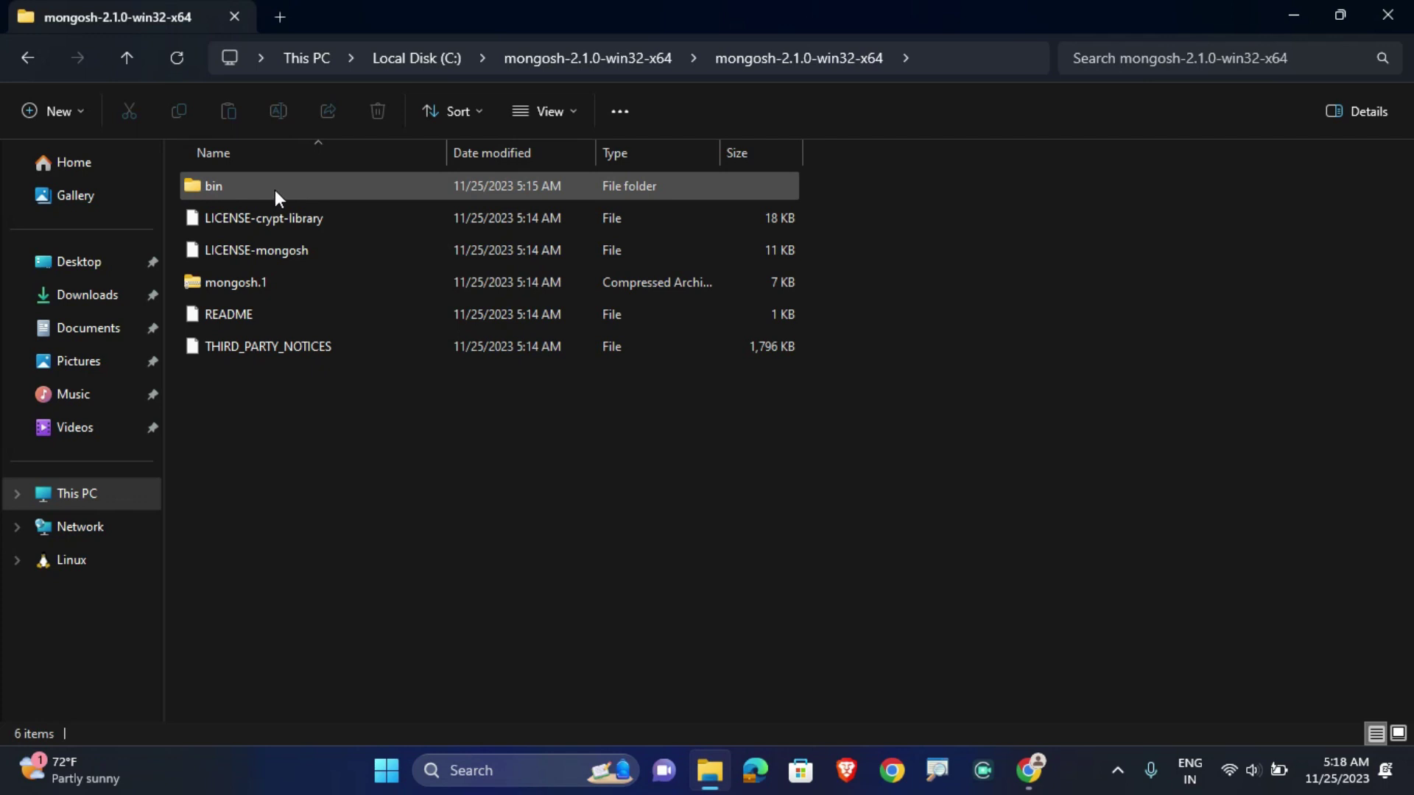
{"action": "double_click", "coordinate": [279, 191]}
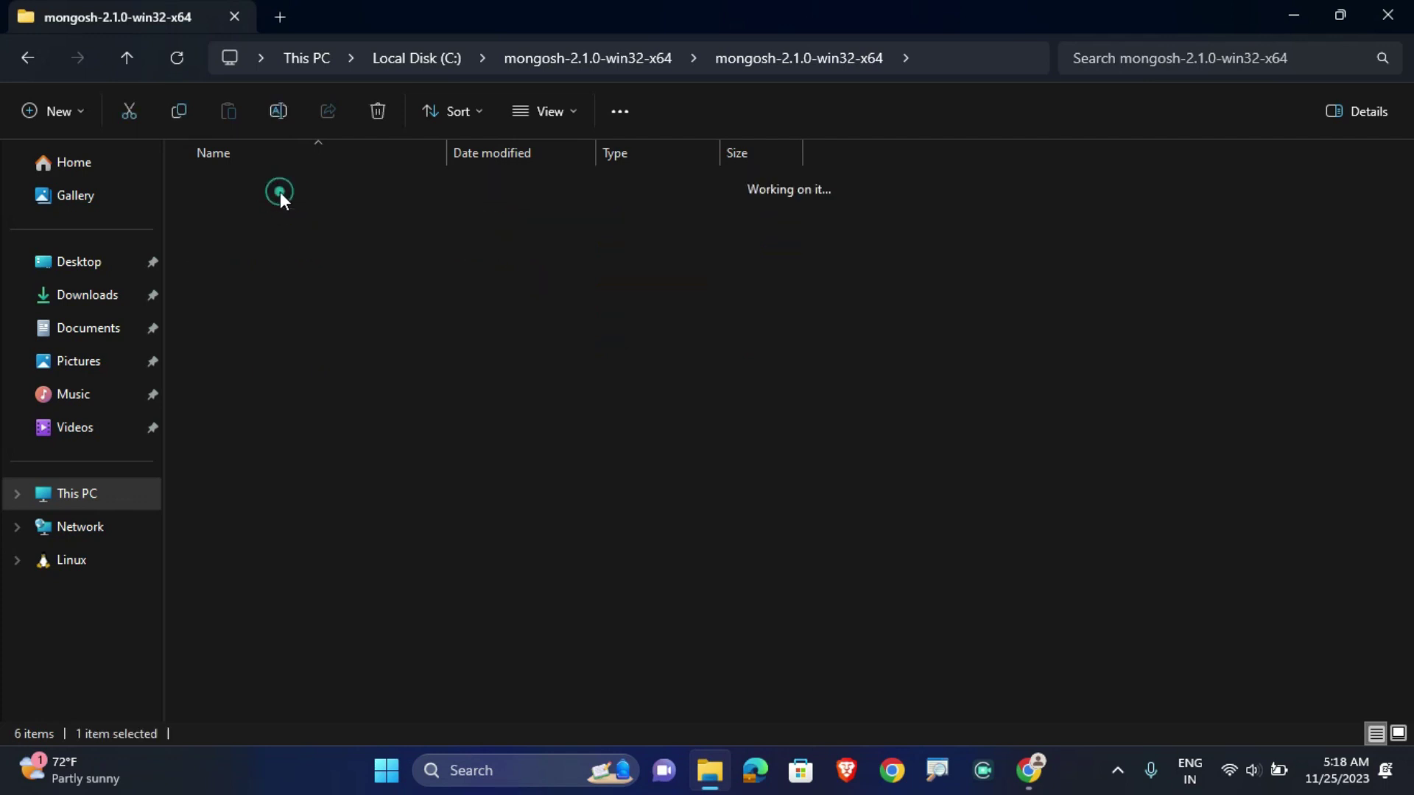
{"action": "left_click", "coordinate": [611, 58]}
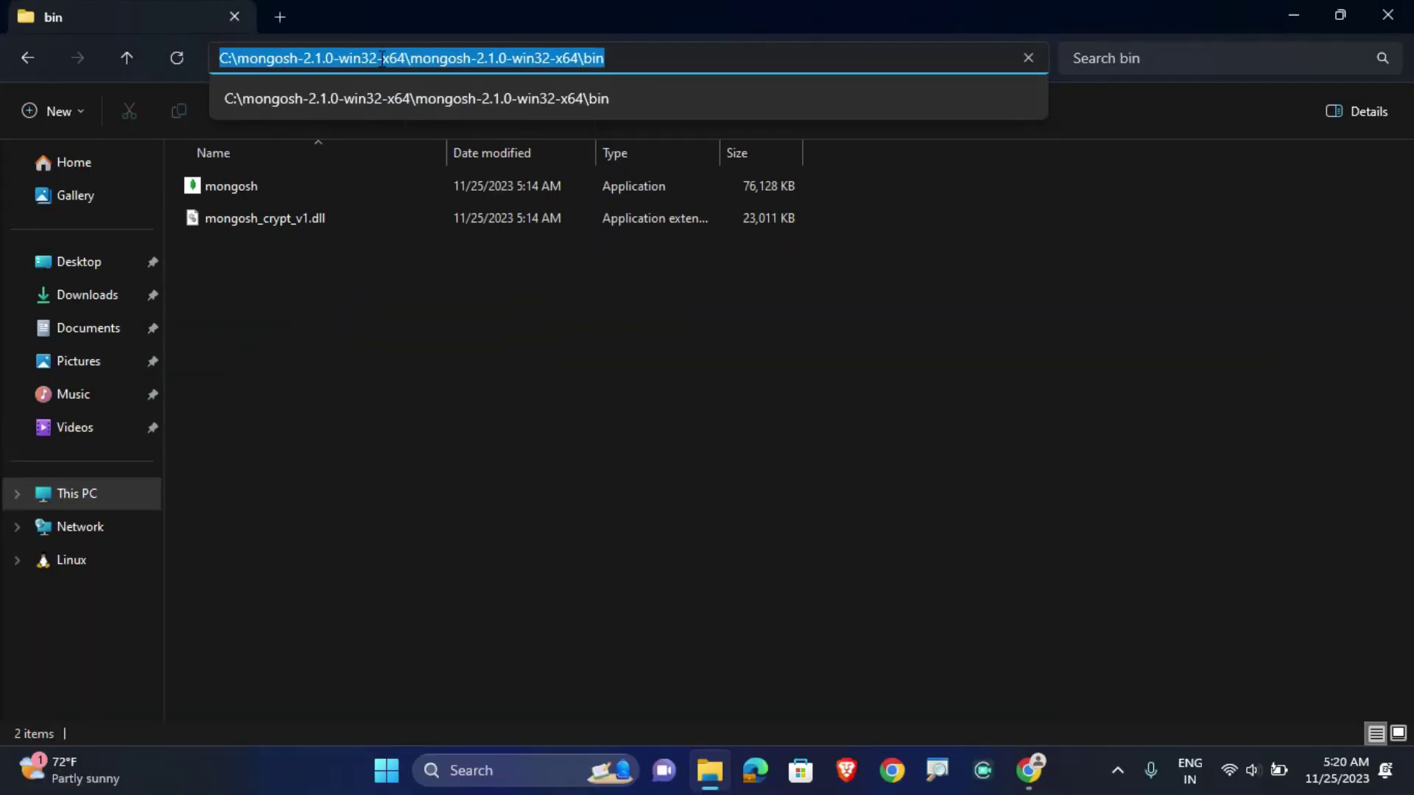
{"action": "right_click", "coordinate": [383, 59]}
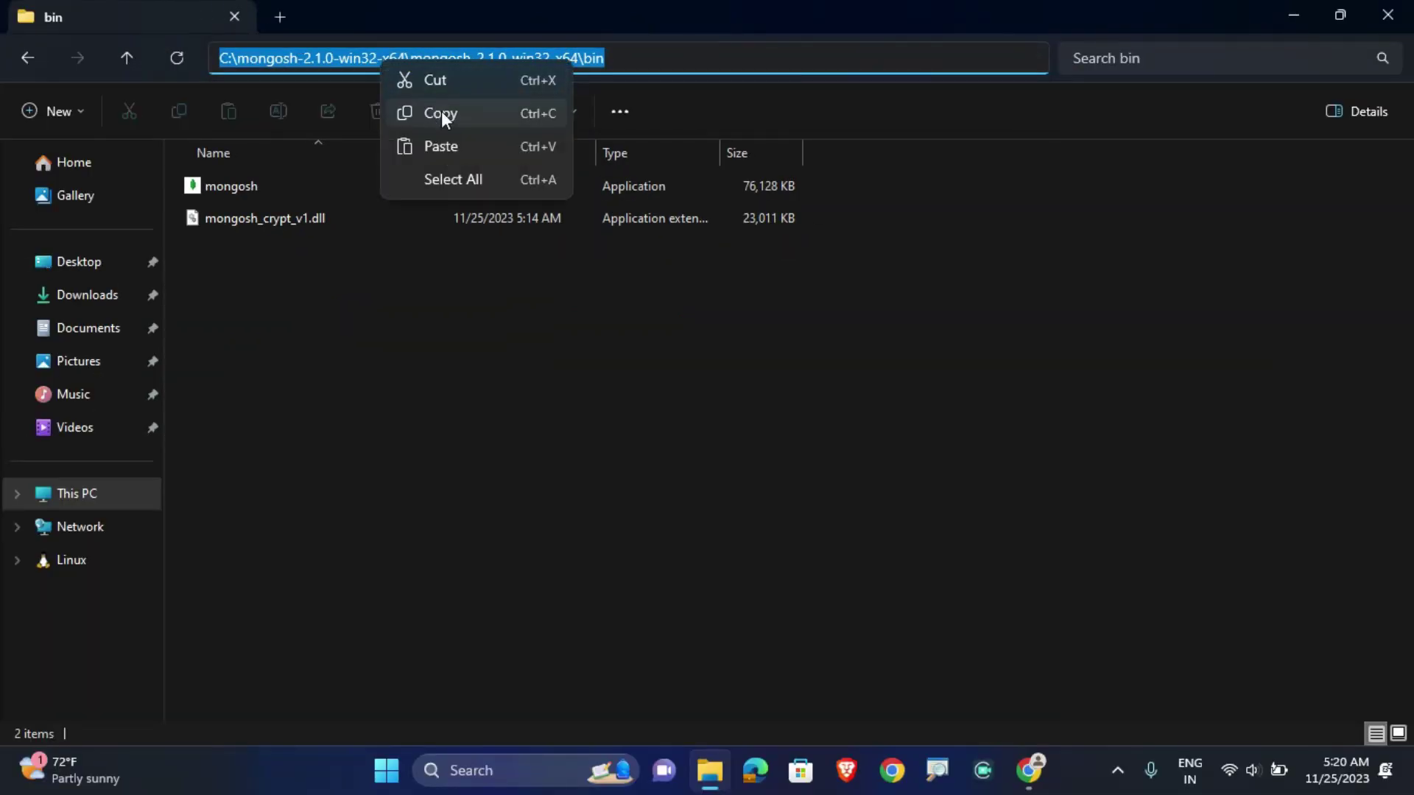
{"action": "left_click", "coordinate": [440, 112]}
Reopen the Environment Variables dialog through the system environment variables settings
{"action": "key", "text": "super"}
{"action": "type", "text": "env"}
{"action": "left_click", "coordinate": [433, 255]}
{"action": "left_click_drag", "start_coordinate": [283, 78], "coordinate": [696, 151]}
{"action": "left_click", "coordinate": [814, 540]}
Add C:\mongosh-2.1.0-win32-x64\mongosh-2.1.0-win32-x64\bin to the system Path variable and confirm all open settings dialogs
{"action": "scroll", "coordinate": [461, 556], "scroll_direction": "down", "scroll_amount": 1}
{"action": "double_click", "coordinate": [442, 493]}
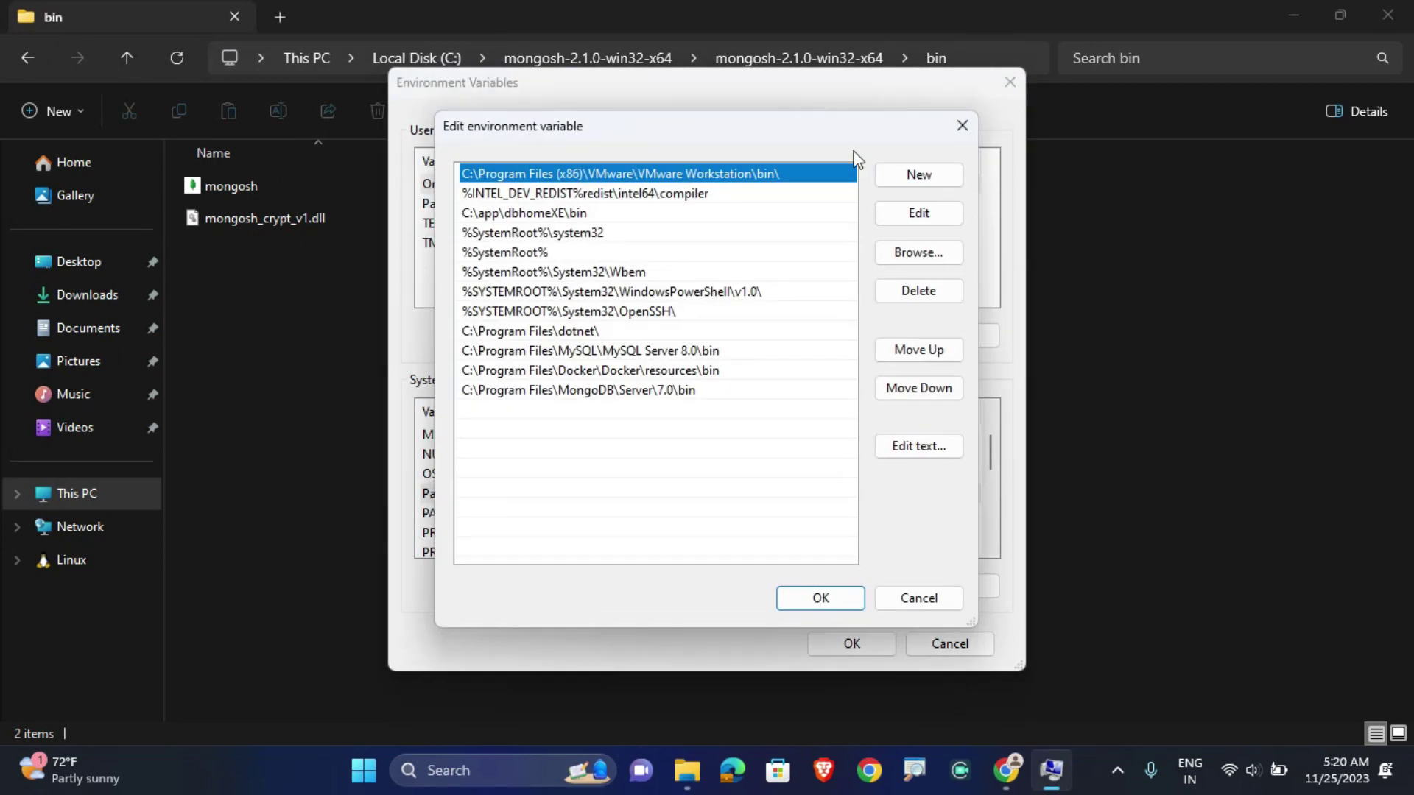
{"action": "left_click", "coordinate": [918, 175]}
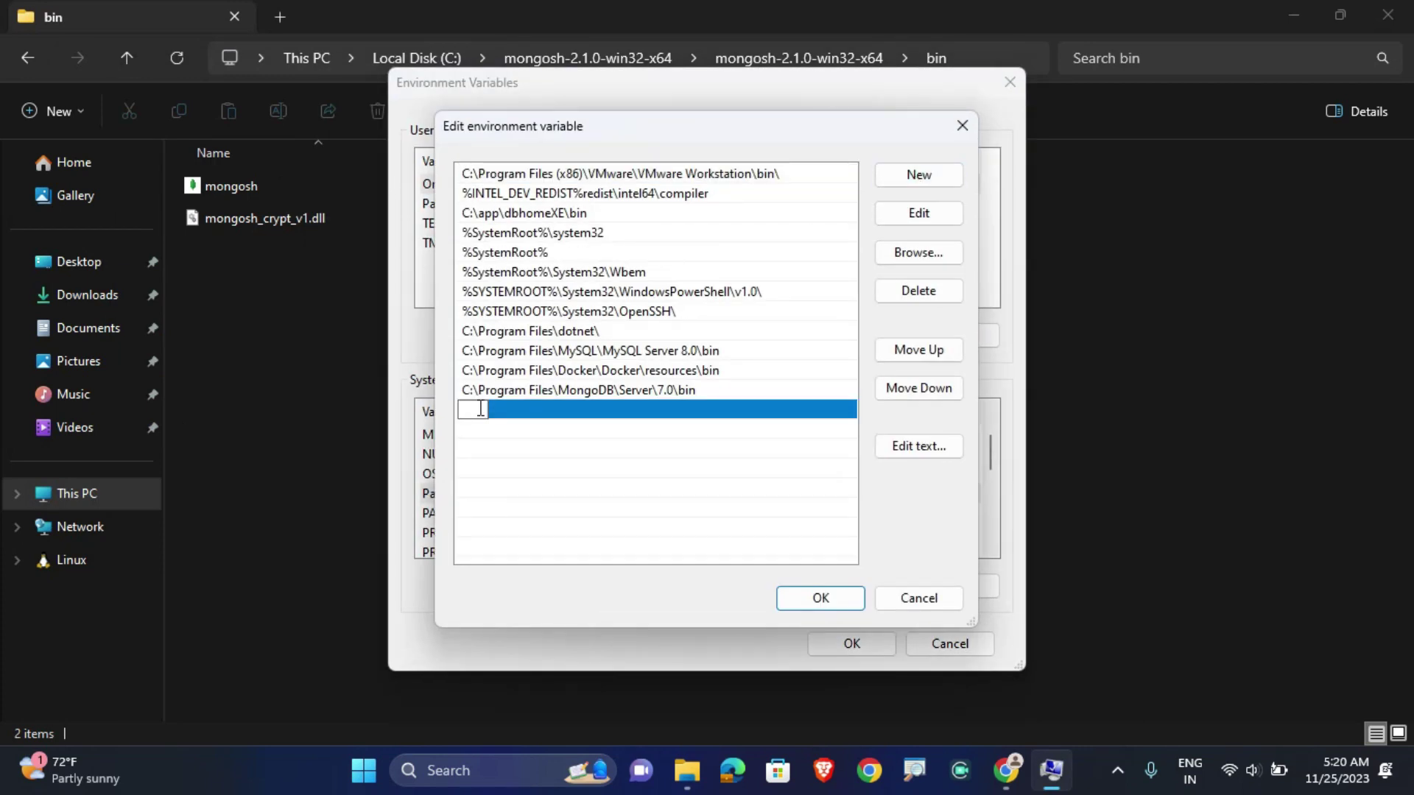
{"action": "key", "text": "ctrl+v"}
{"action": "left_click", "coordinate": [713, 442]}
{"action": "mouse_move", "coordinate": [457, 379]}
{"action": "left_mouse_down"}
{"action": "mouse_move", "coordinate": [641, 418]}
{"action": "mouse_move", "coordinate": [801, 425]}
{"action": "left_mouse_up"}
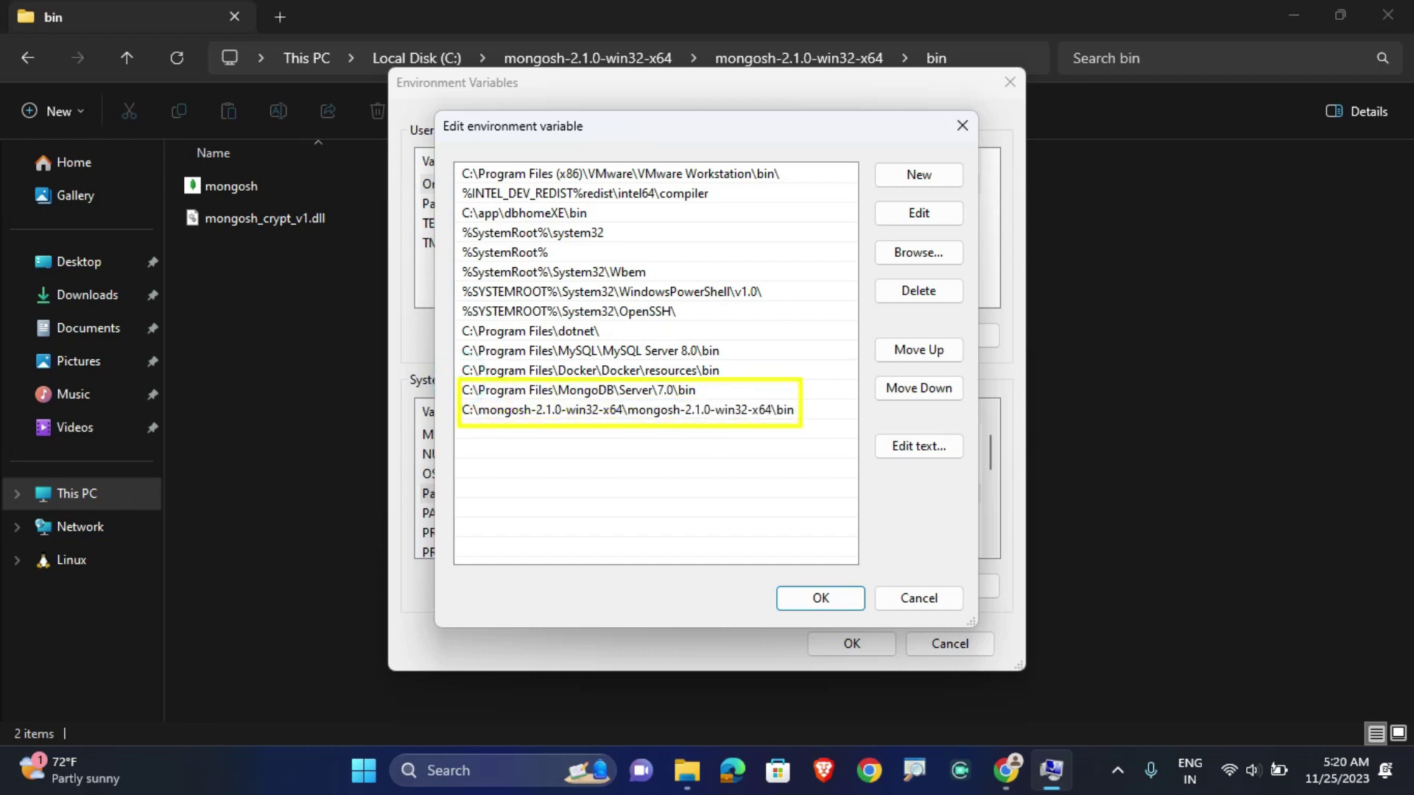
{"action": "key", "text": "Escape"}
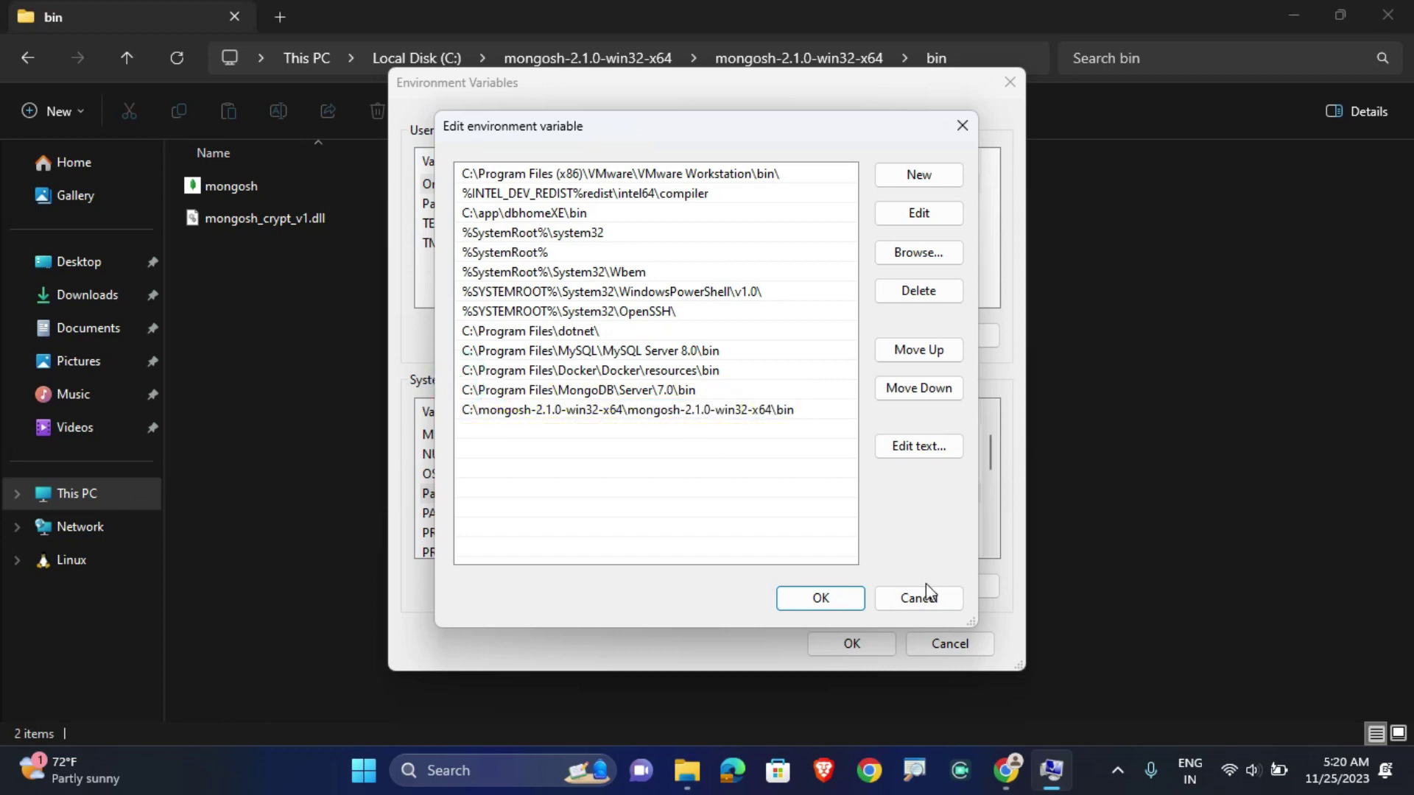
{"action": "left_click", "coordinate": [821, 600]}
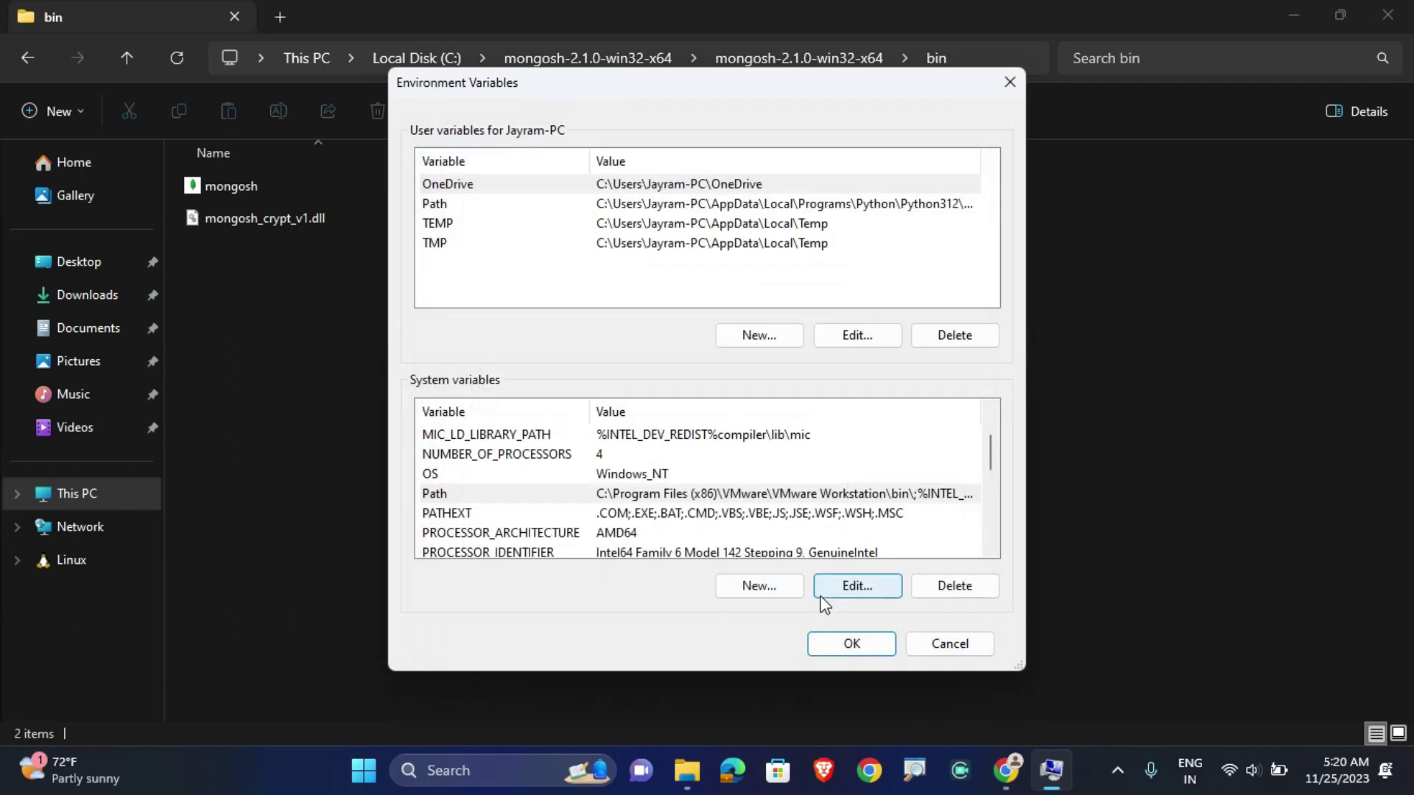
{"action": "left_click", "coordinate": [847, 645]}
{"action": "left_click", "coordinate": [696, 600]}
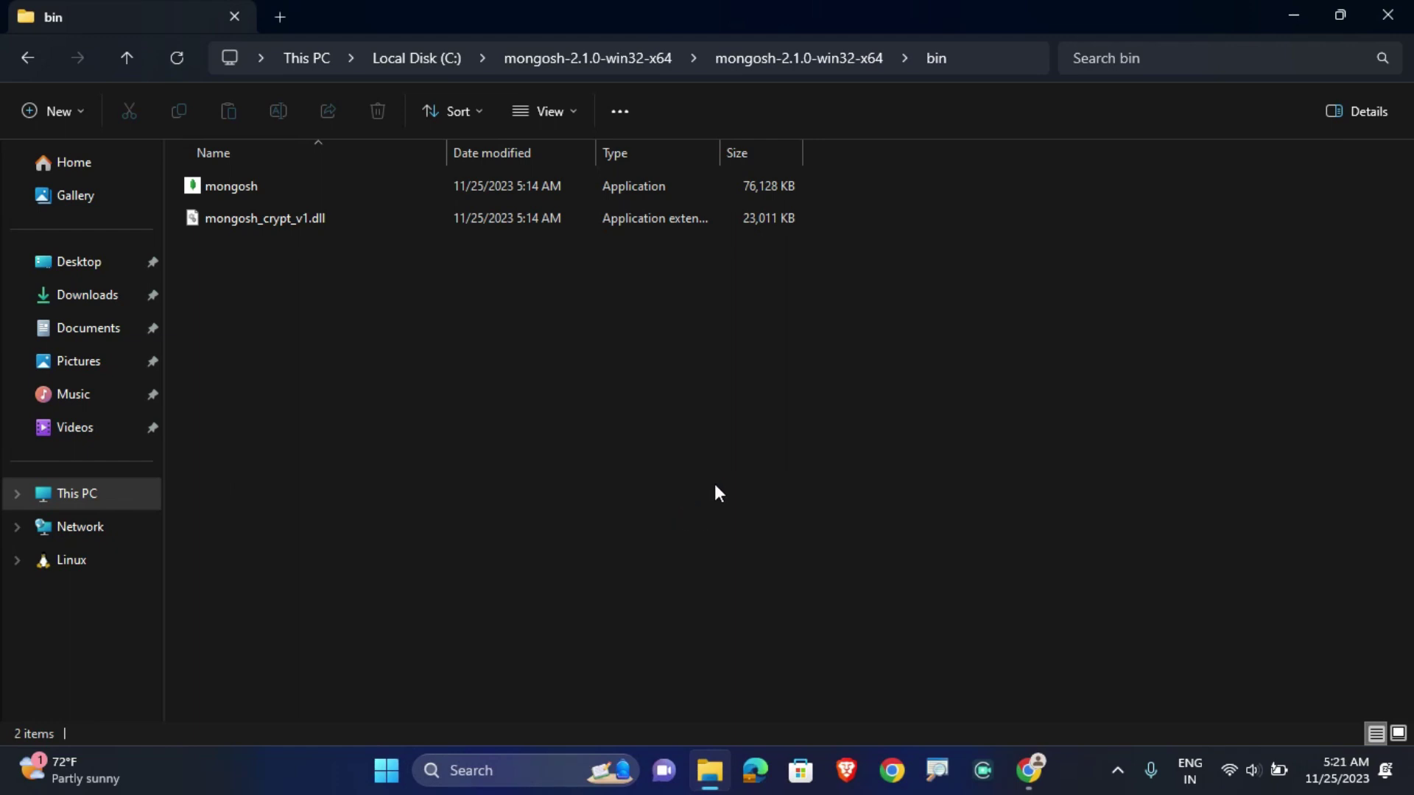
Close File Explorer and open a Command Prompt window
{"action": "left_click", "coordinate": [1387, 14]}
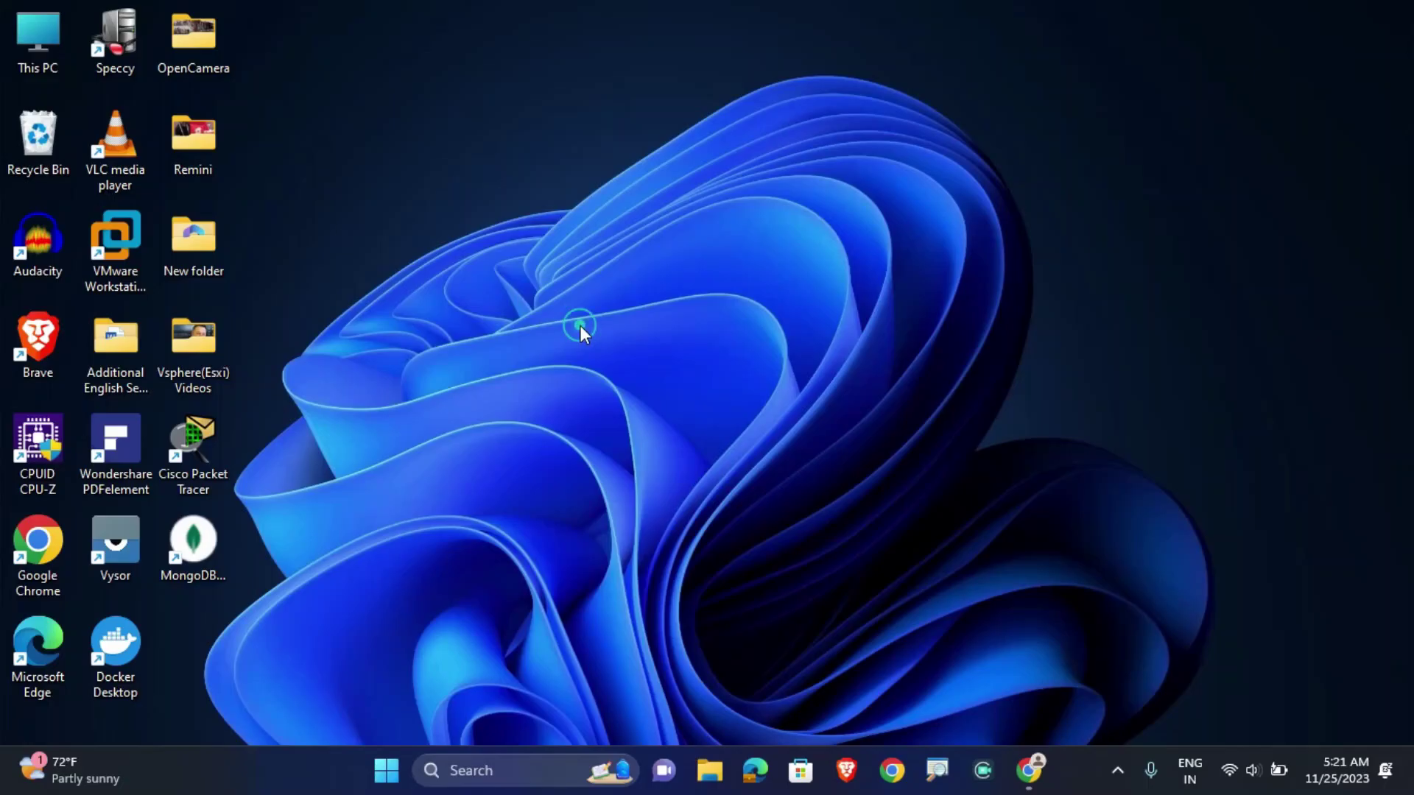
{"action": "key", "text": "super"}
{"action": "type", "text": "cmd"}
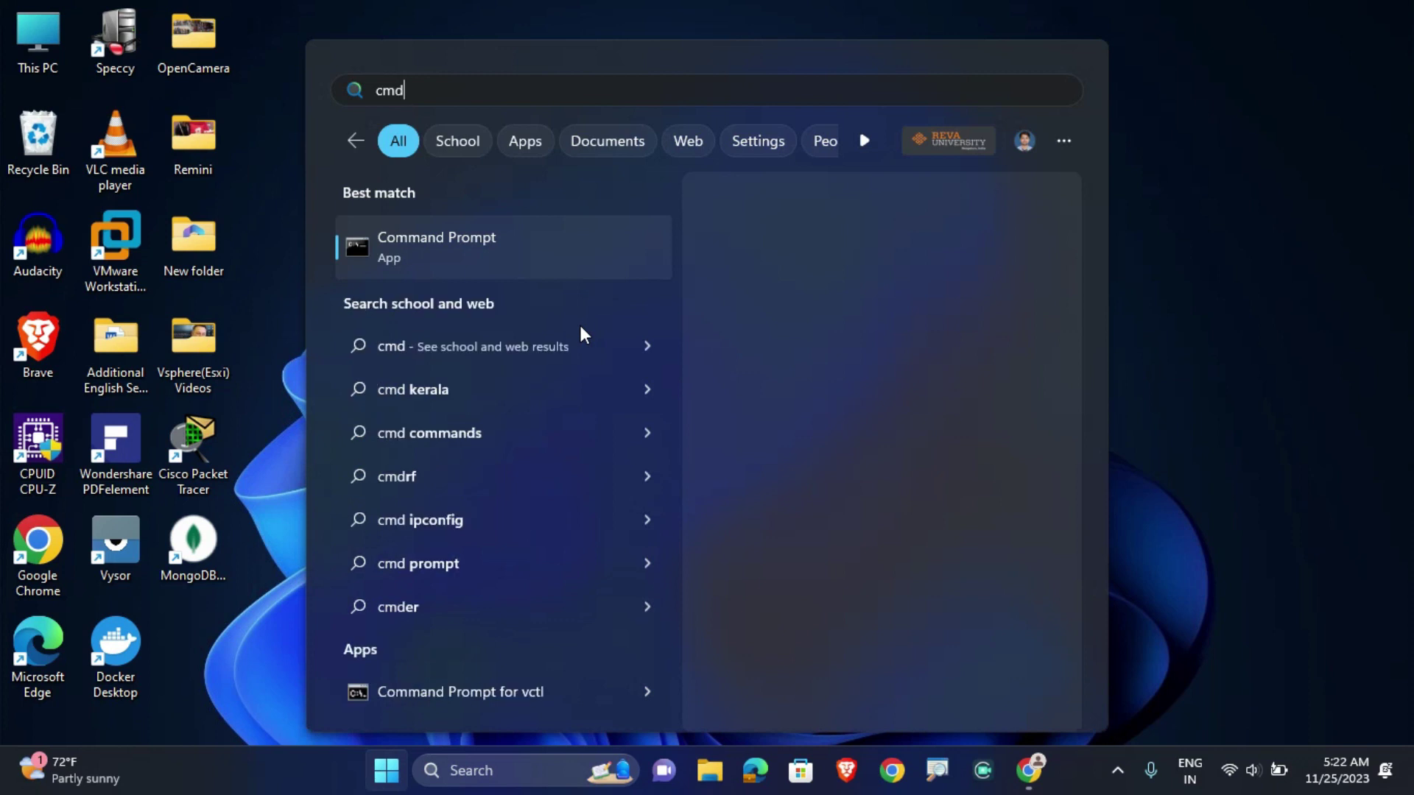
{"action": "key", "text": "Return"}
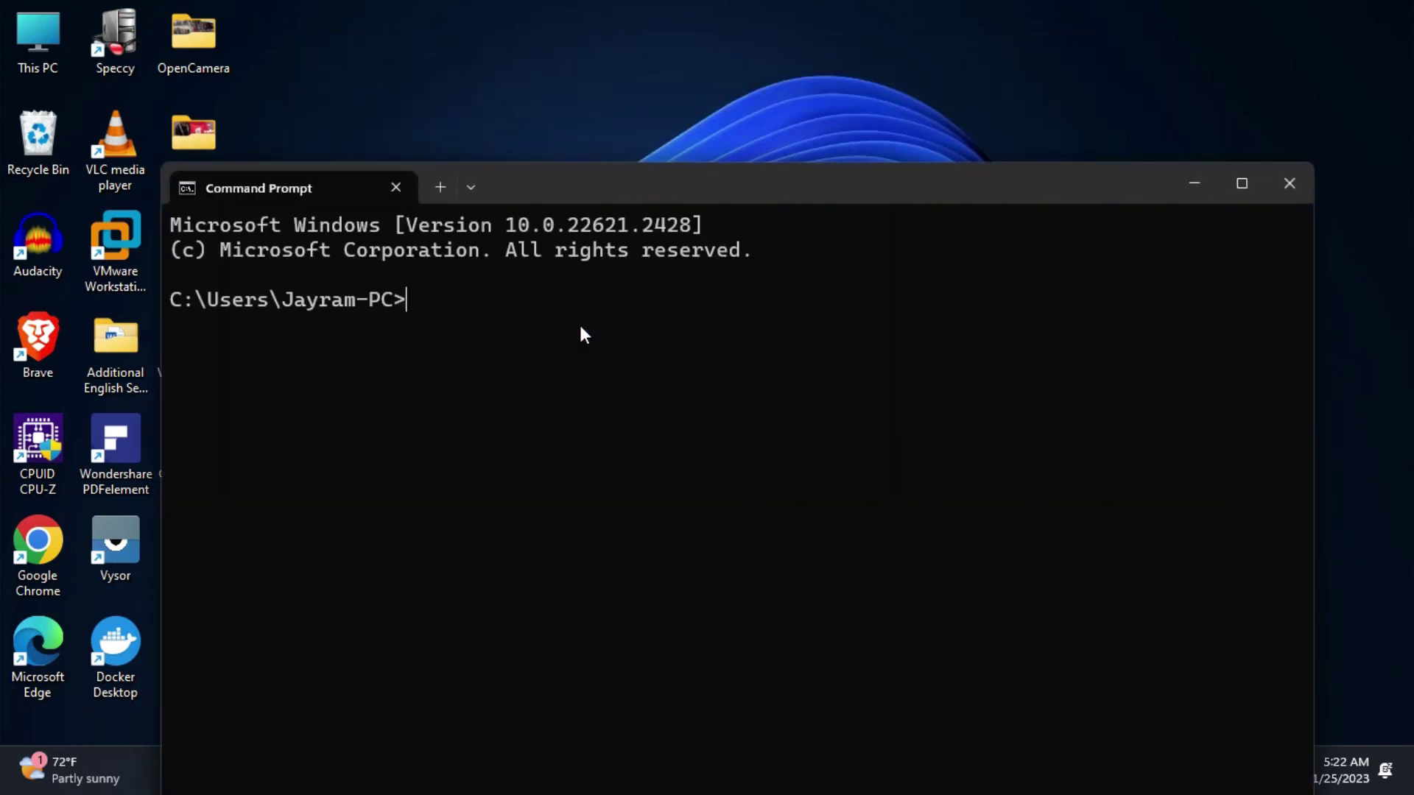
Maximize the Command Prompt window and run mongod --version to check the installed MongoDB server version
{"action": "double_click", "coordinate": [594, 184]}
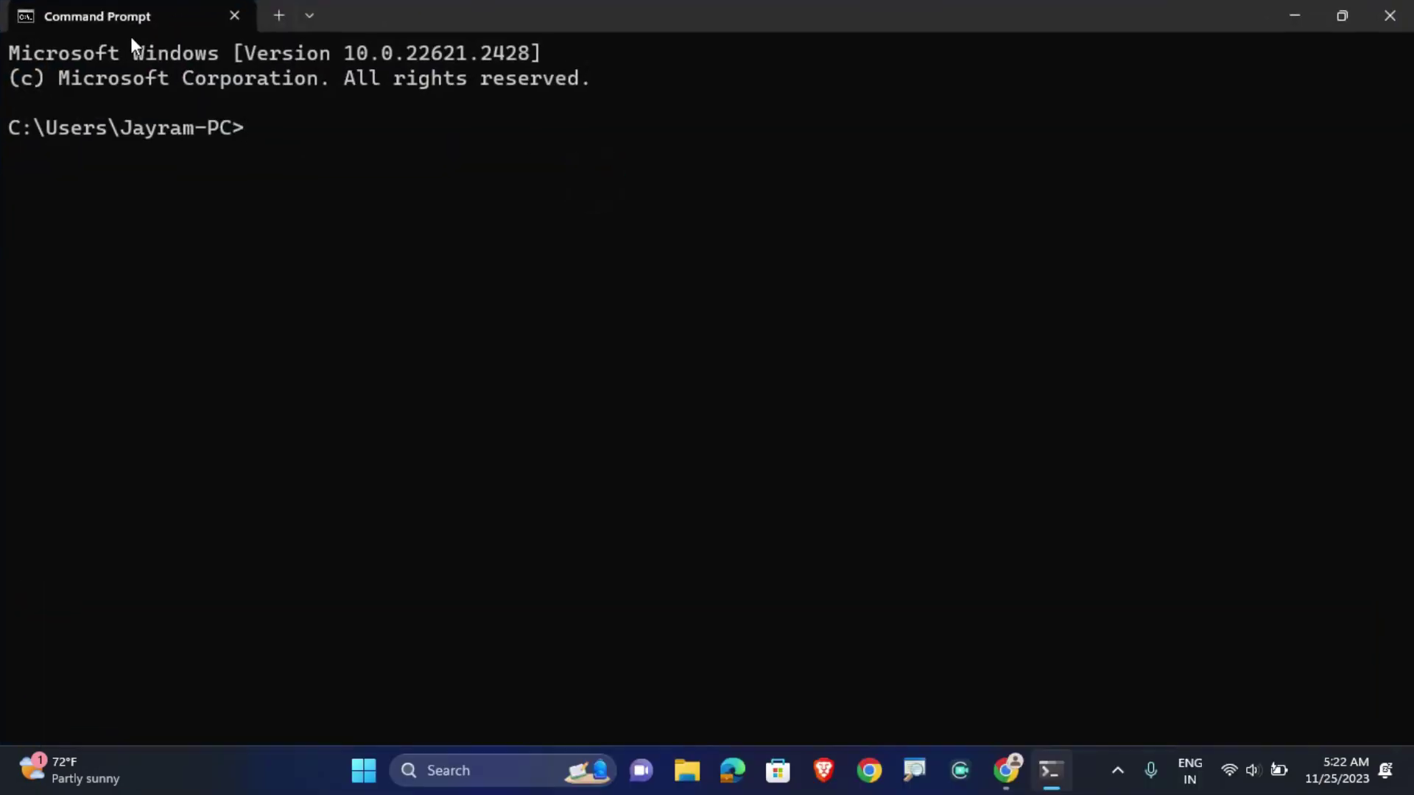
{"action": "type", "text": "mongodb"}
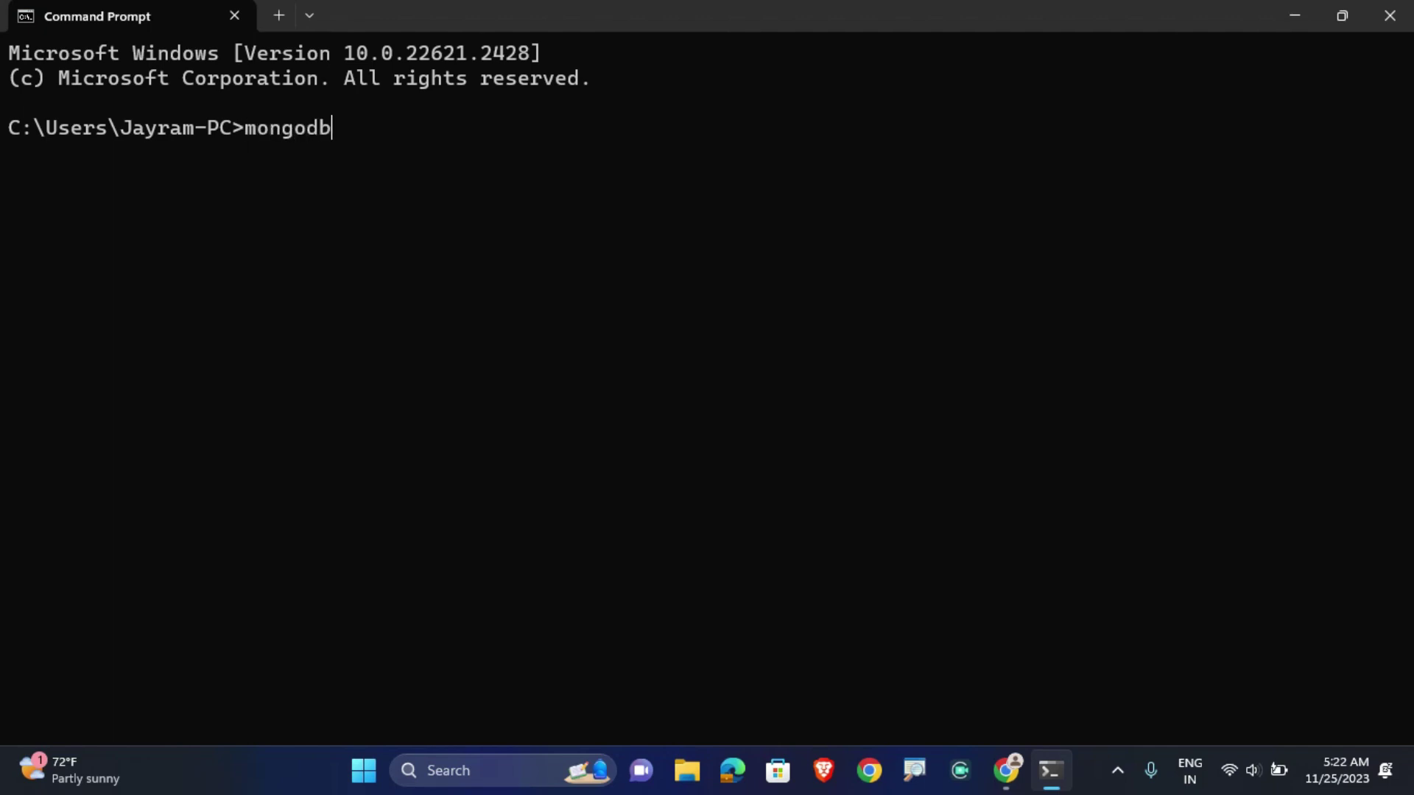
{"action": "type", "text": " --version"}
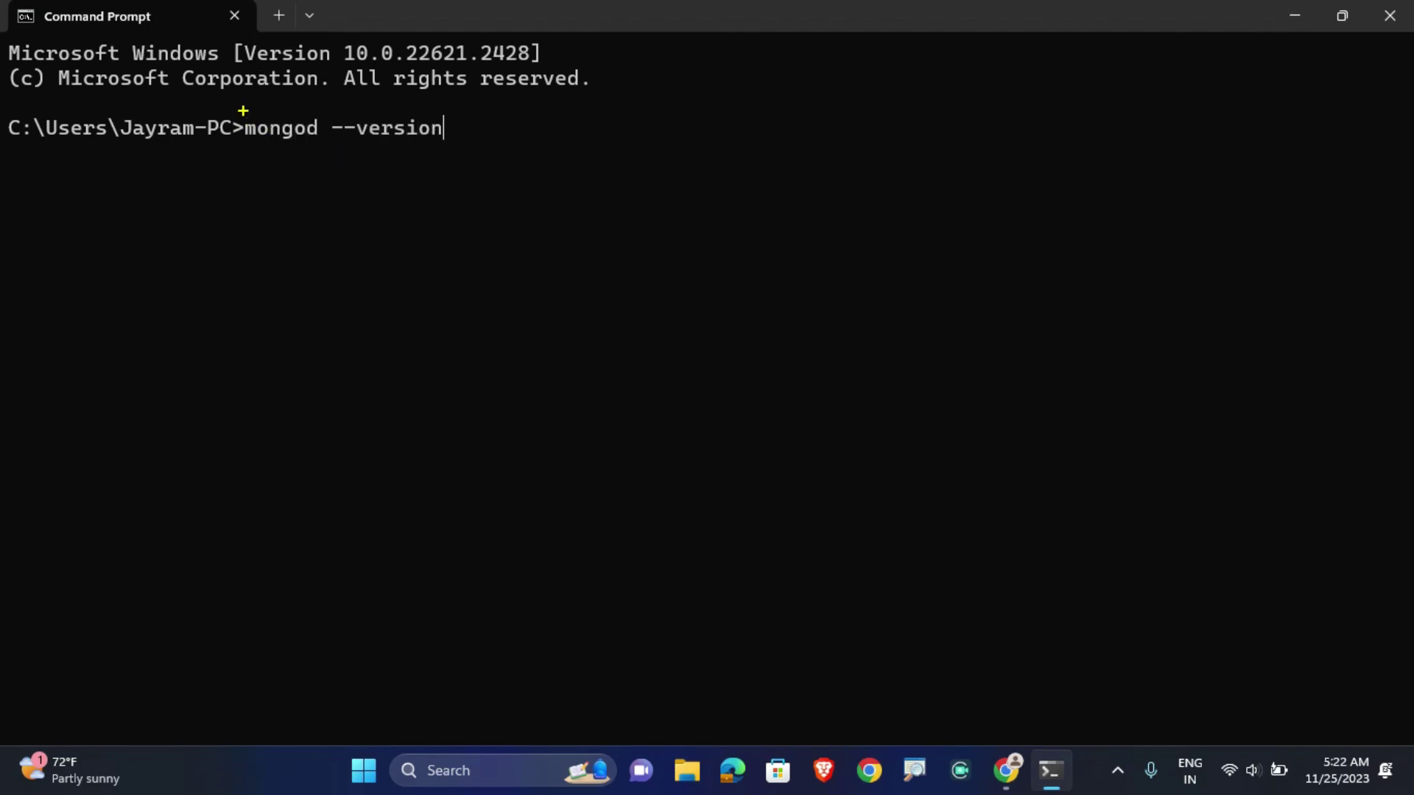
{"action": "left_click_drag", "start_coordinate": [240, 108], "coordinate": [450, 151]}
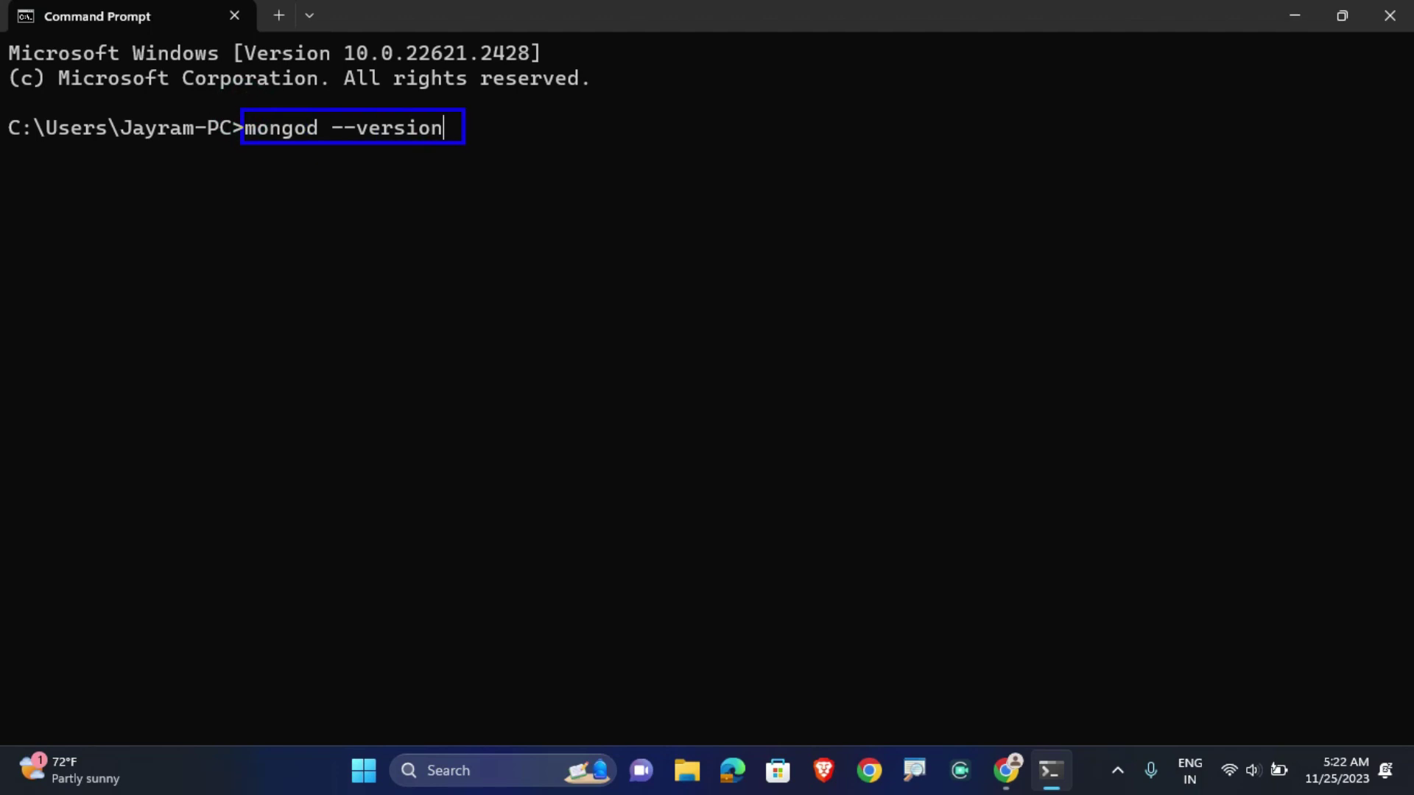
{"action": "key", "text": "Return"}
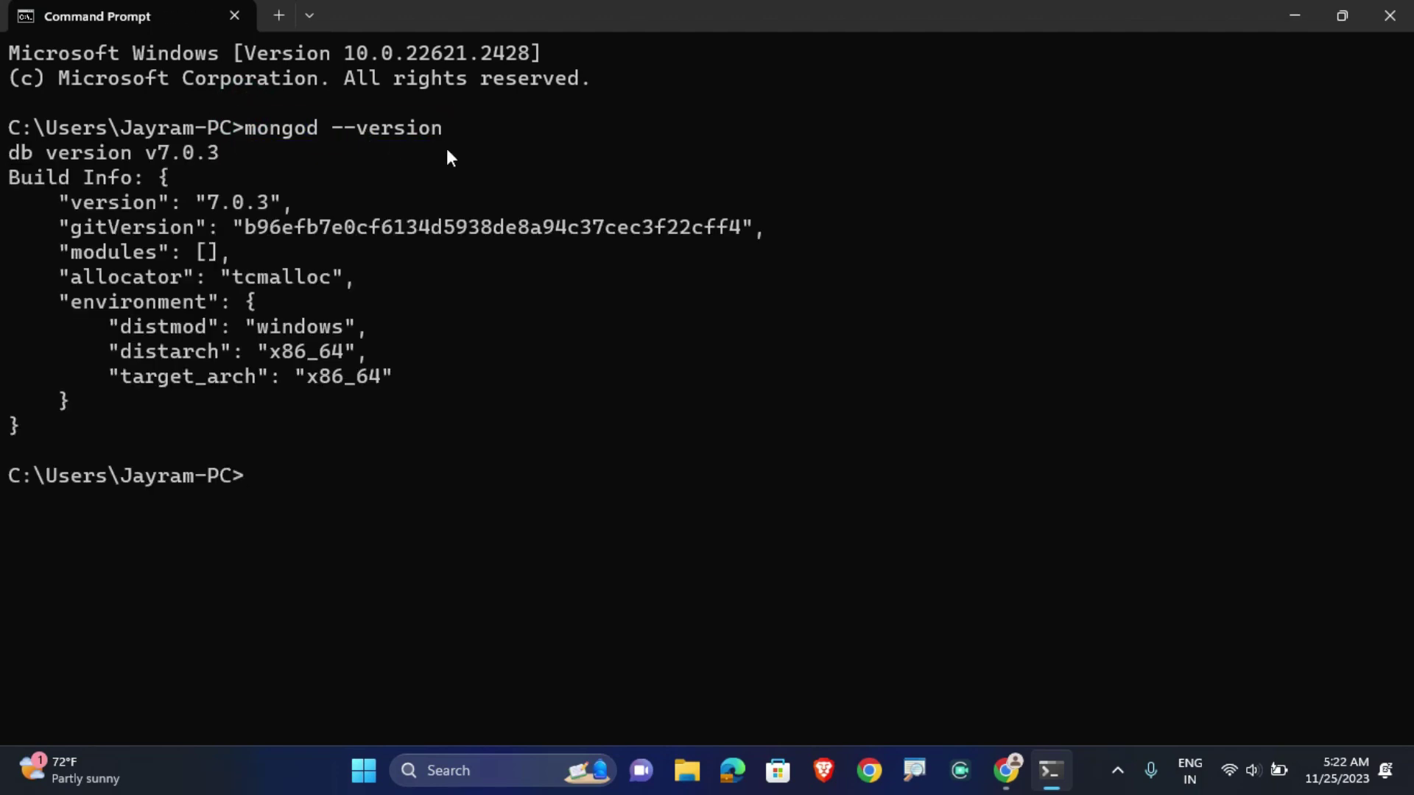
{"action": "left_click_drag", "start_coordinate": [7, 138], "coordinate": [196, 174]}
Start the MongoDB Shell by running mongosh, connecting to the local server
{"action": "type", "text": "mongosh"}
{"action": "key", "text": "Return"}
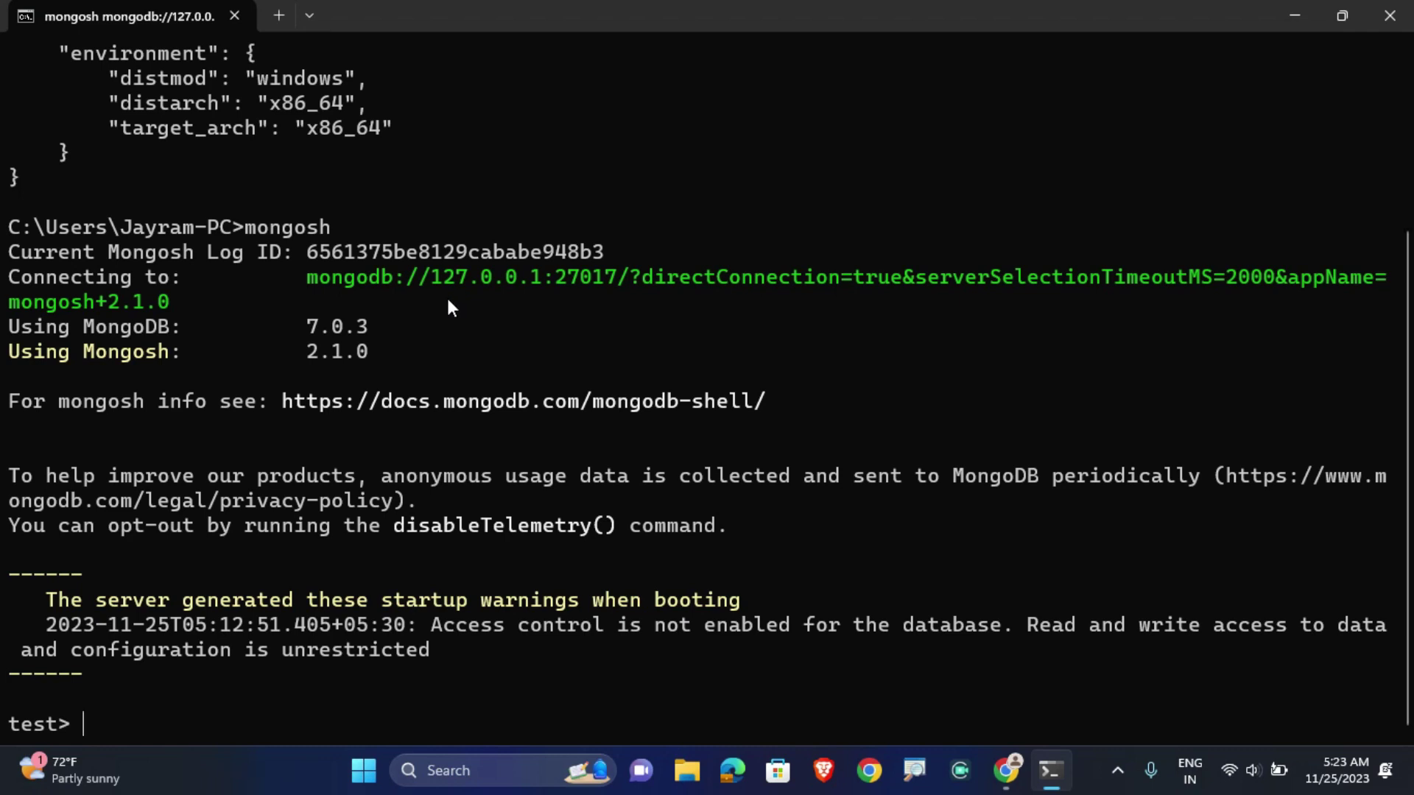
Open the Windows Services console with the Run command services.msc and select the MongoDB Server (MongoDB) service to check its status
{"action": "key", "text": "super+r"}
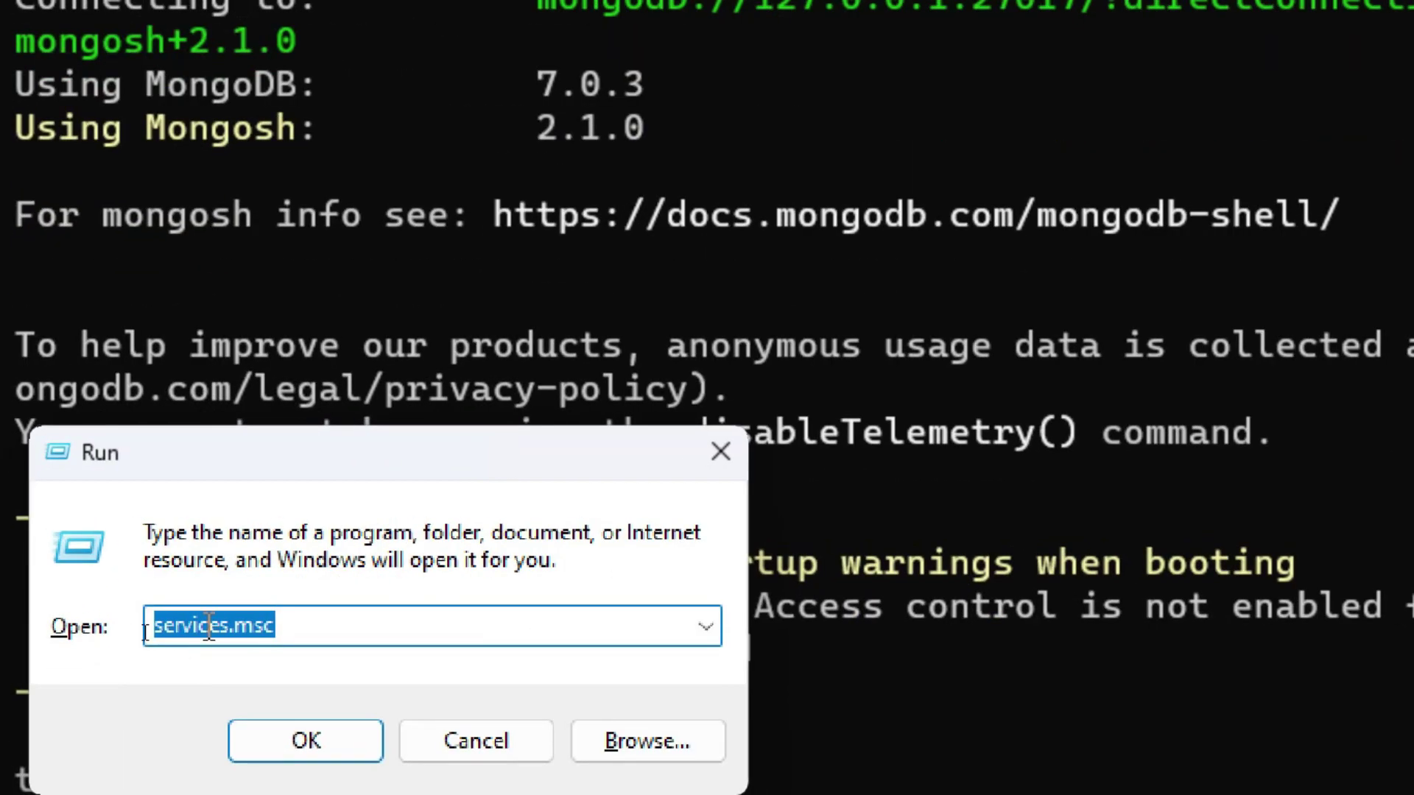
{"action": "left_click", "coordinate": [177, 633]}
{"action": "key", "text": "ctrl+a"}
{"action": "type", "text": "services"}
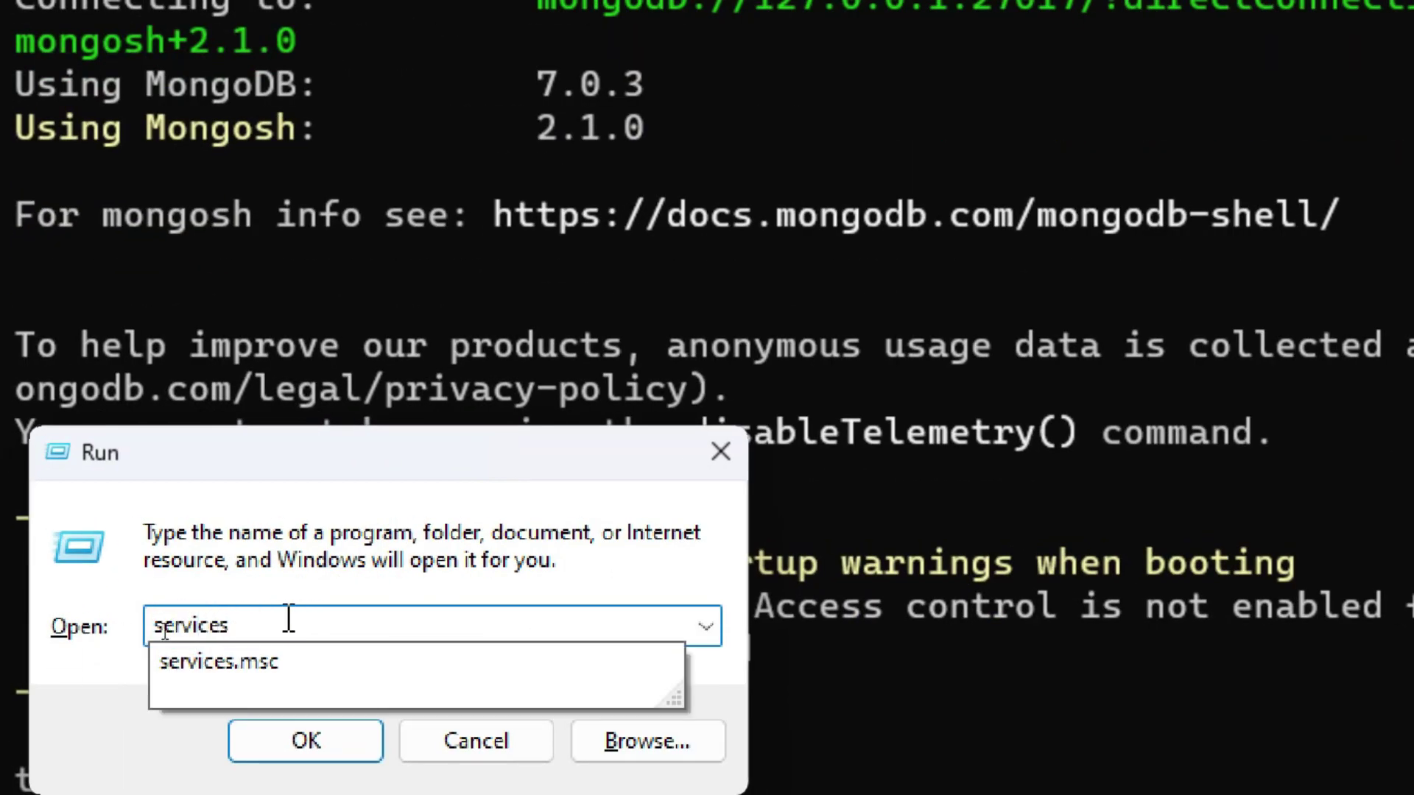
{"action": "type", "text": ".msc"}
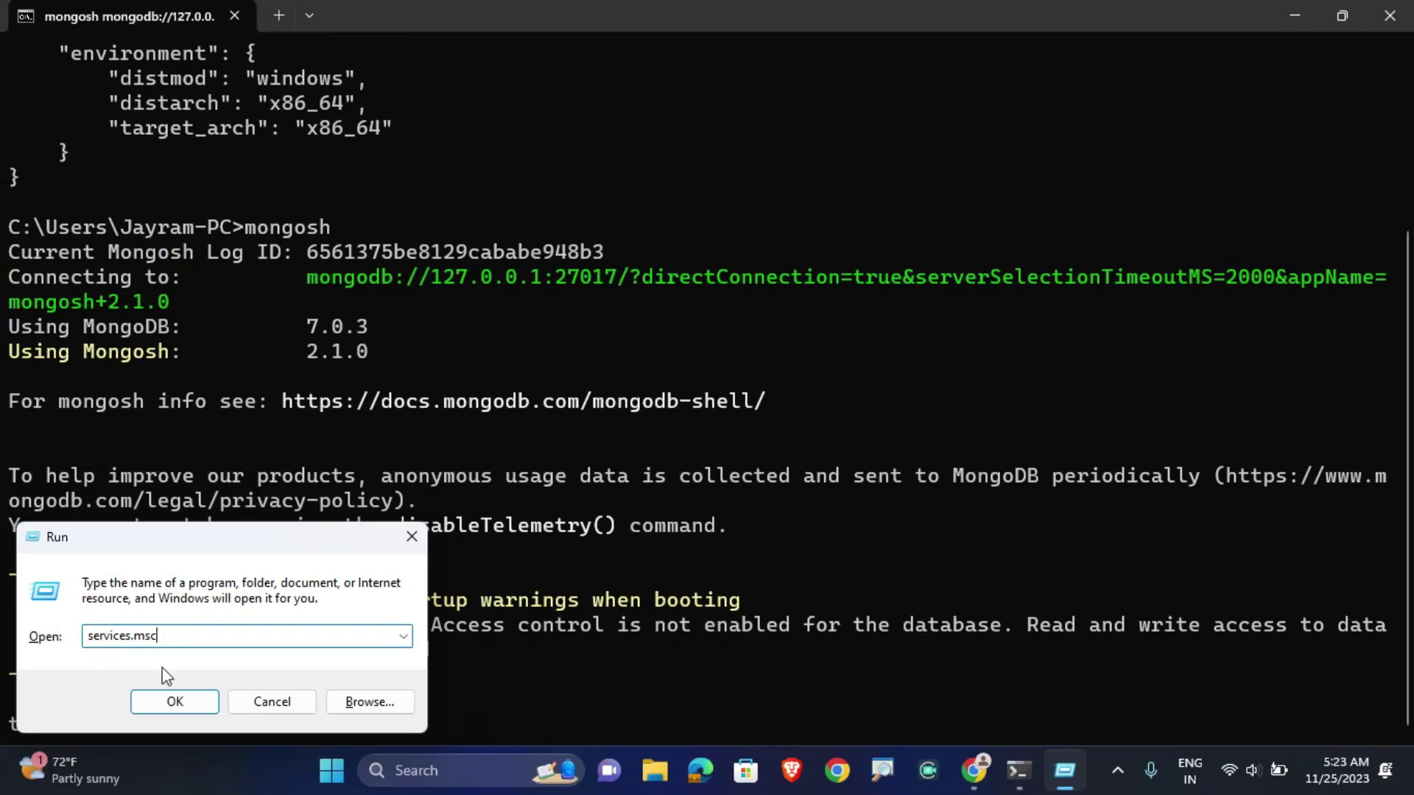
{"action": "left_click", "coordinate": [175, 700]}
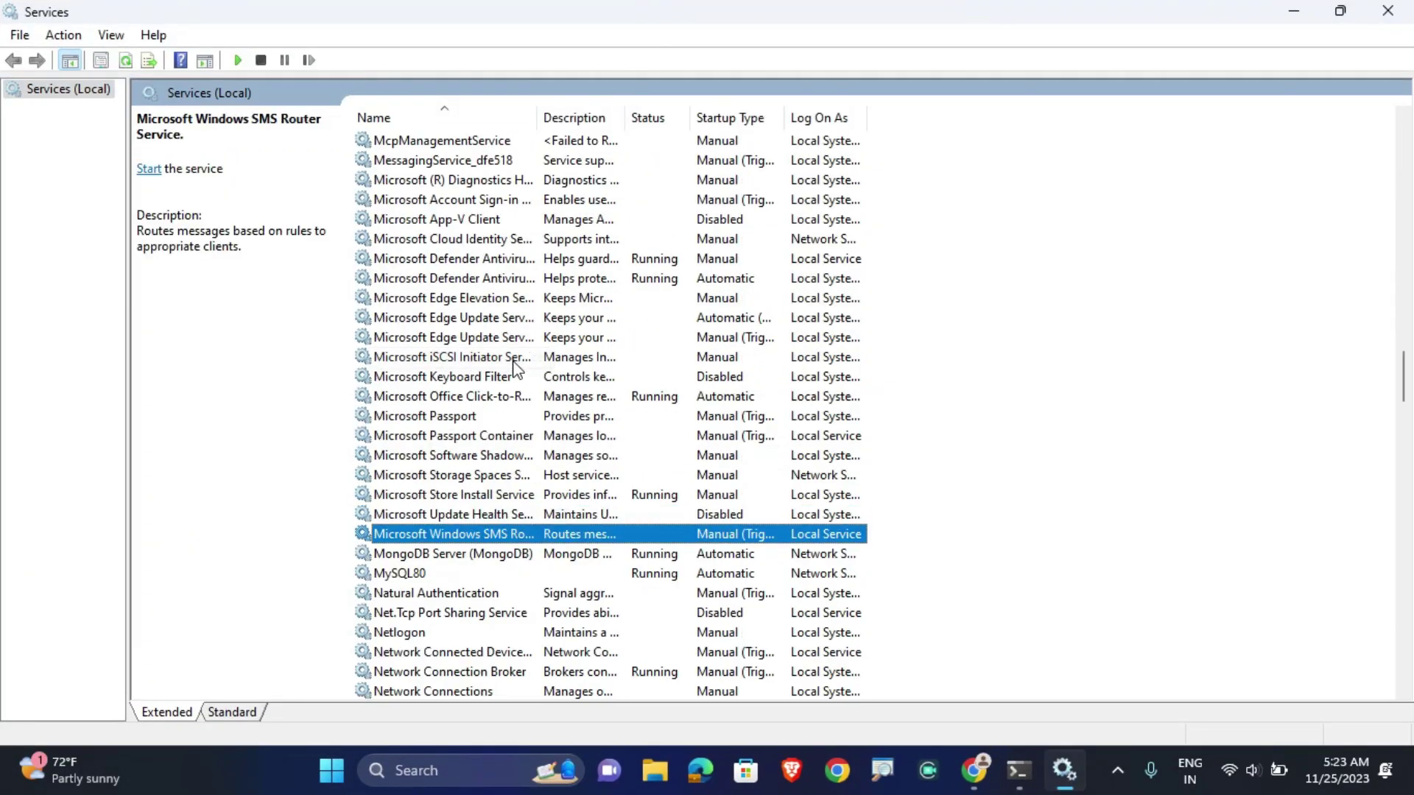
{"action": "key", "text": "Down"}
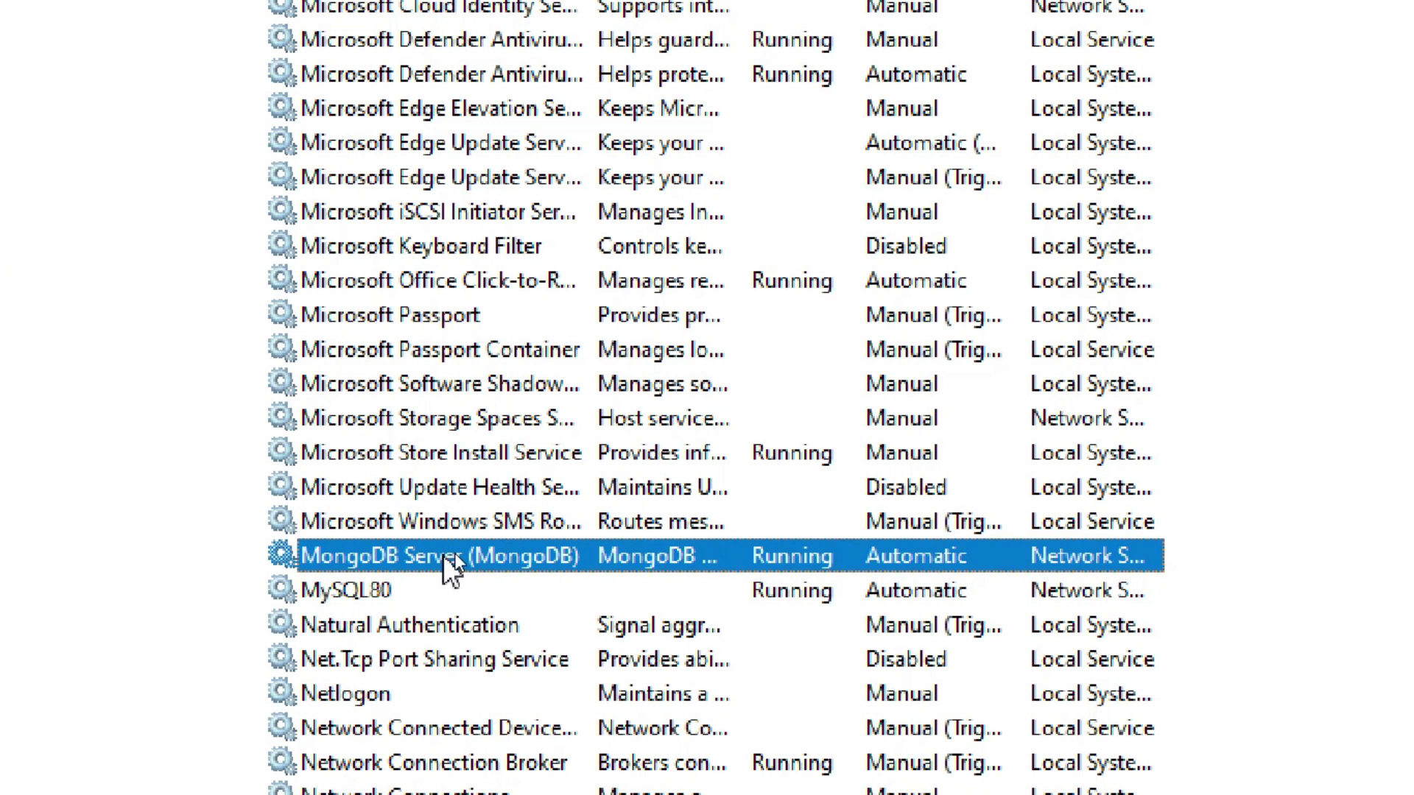